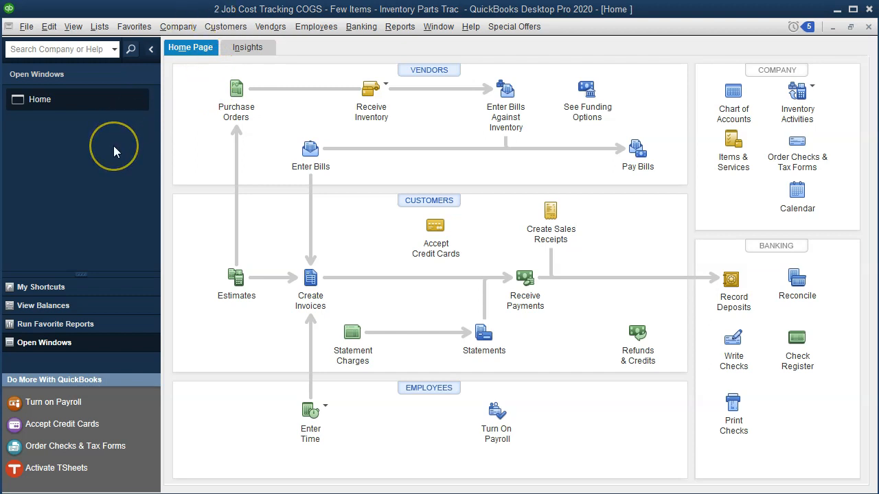
left_click(74, 26)
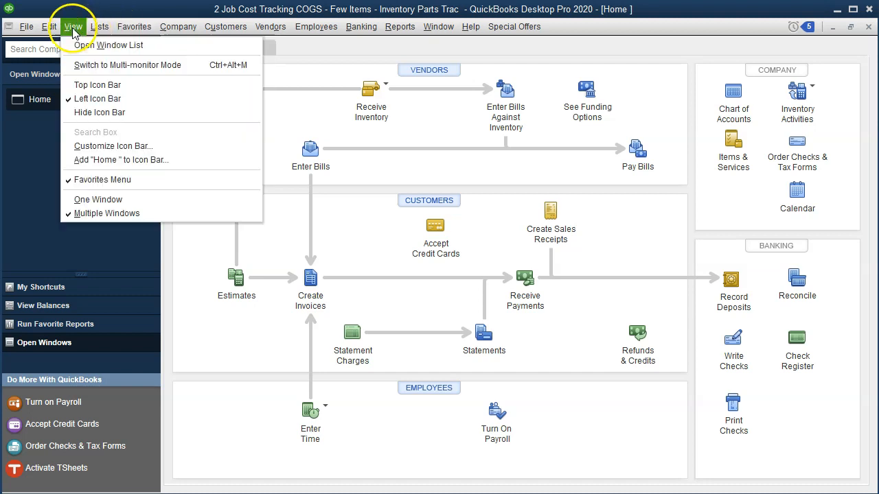
left_click(65, 100)
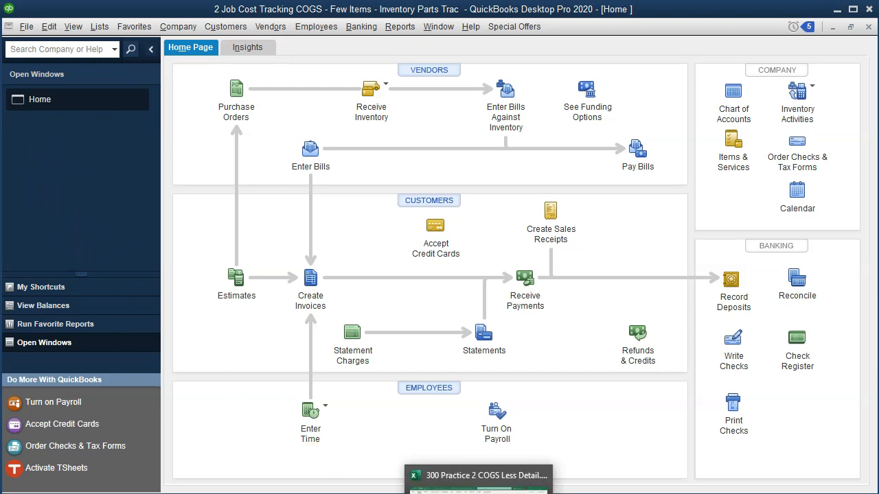
Switch to the Excel practice workbook and review the 1/16, 1/20 and 1/30 journal entries on sheet 1.20
left_click(479, 493)
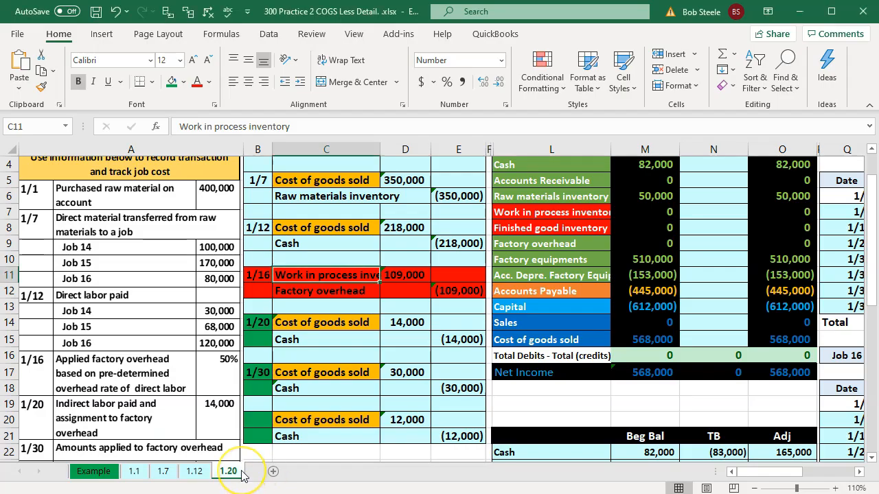
left_click(299, 374)
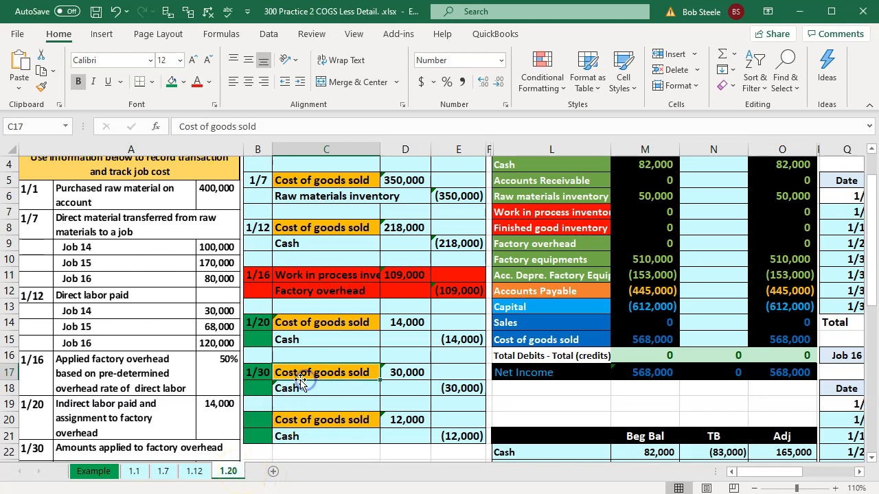
scroll(300, 378, "up", 1)
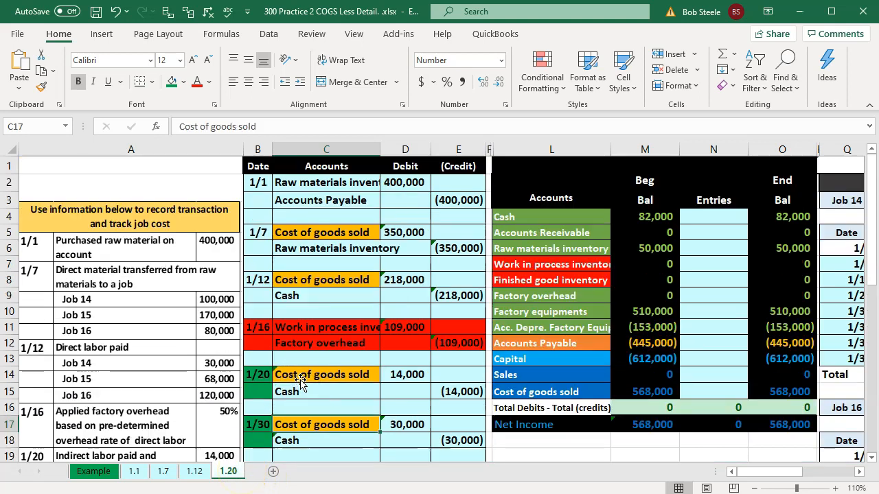
left_click(256, 375)
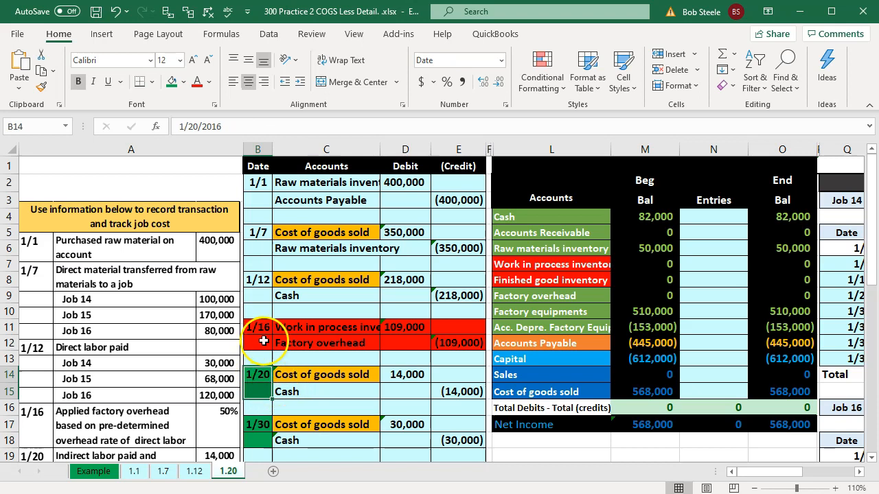
left_click_drag(267, 329, 452, 347)
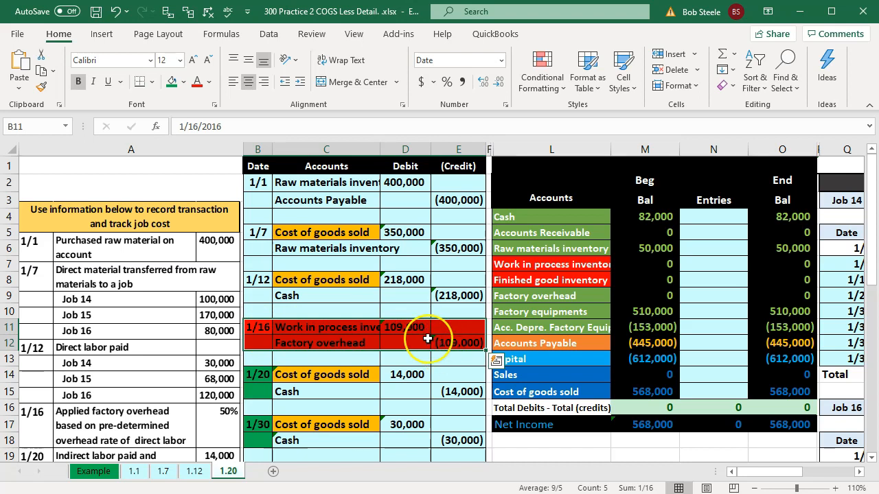
scroll(427, 339, "down", 1)
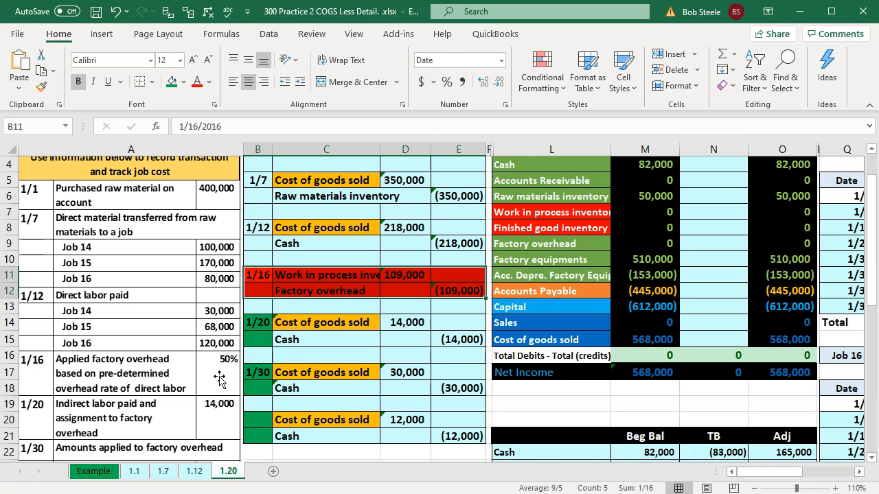
Examine the work in process balance in the trial balance alongside the open job cost sheets for Jobs 14 and 15
left_click(628, 211)
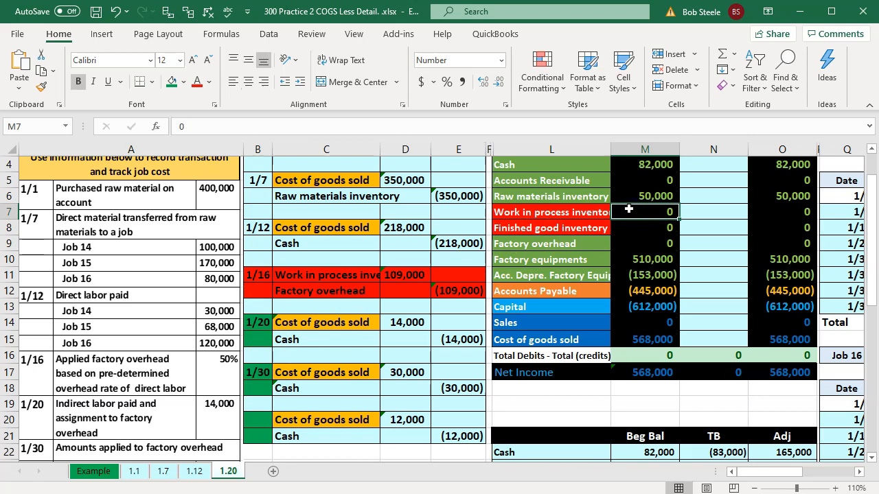
key("Right")
key("Right")
key("Right")
key("Right")
key("Right")
key("Right")
key("Right")
key("Right")
key("Right")
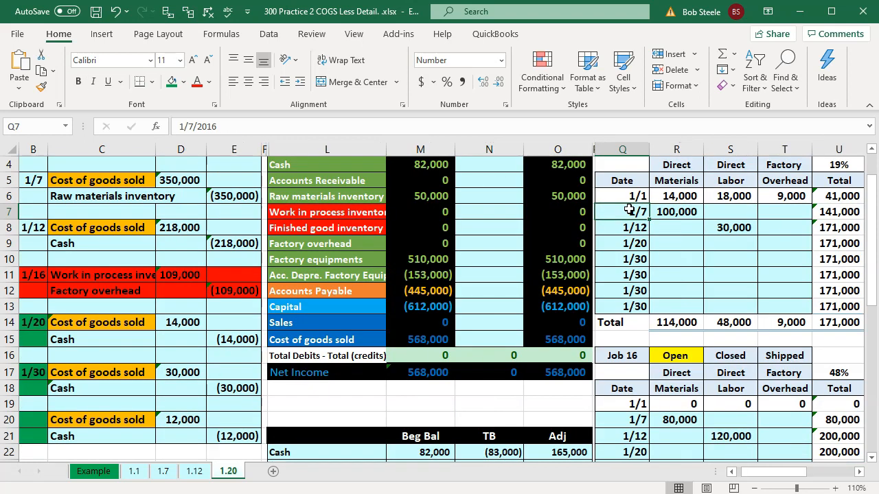
key("Right")
key("Right")
key("Up")
key("Up")
key("Up")
key("Up")
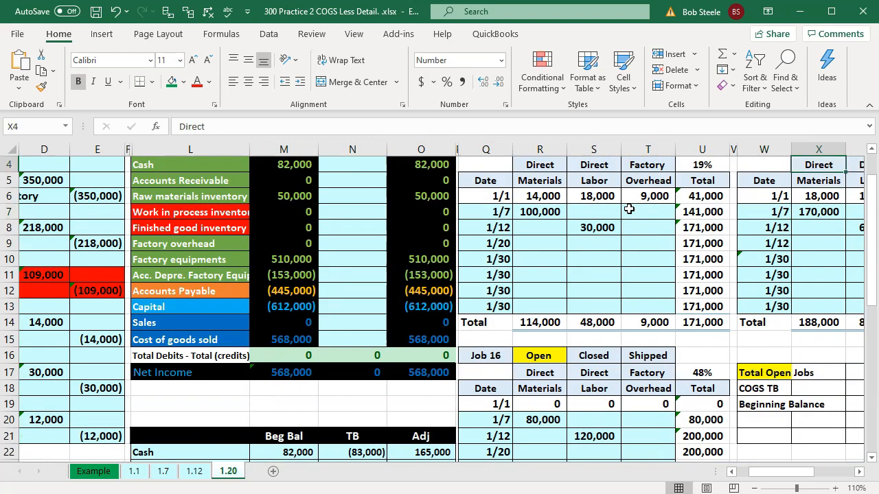
key("Left")
key("Left")
key("Left")
key("Left")
key("Left")
key("Left")
key("Left")
key("Left")
key("Left")
key("Left")
key("Left")
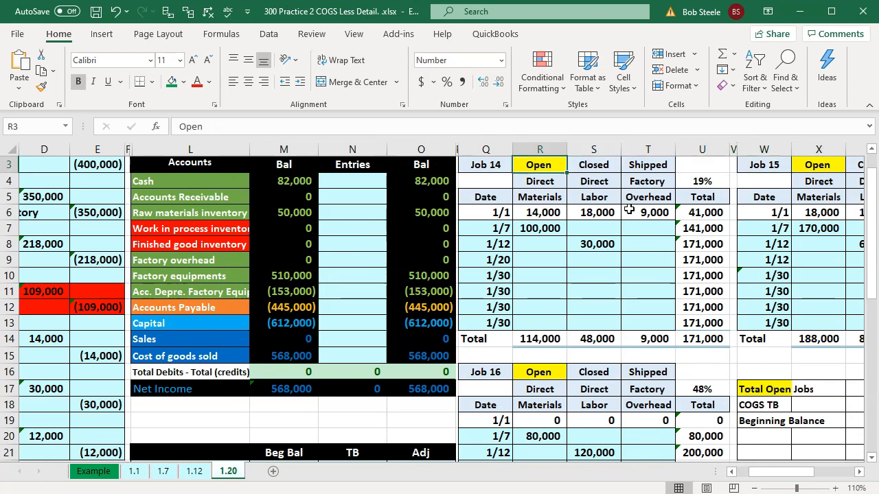
key("Down")
key("Down")
key("Down")
key("Down")
key("Down")
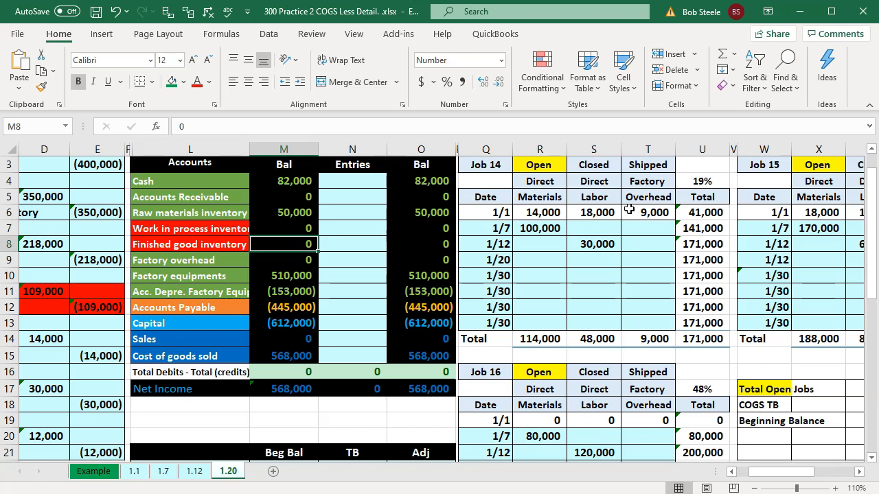
Review the factory overhead account, the 1/20 and 1/30 overhead transactions in the instructions, and the 1/20 journal entry
key("Down")
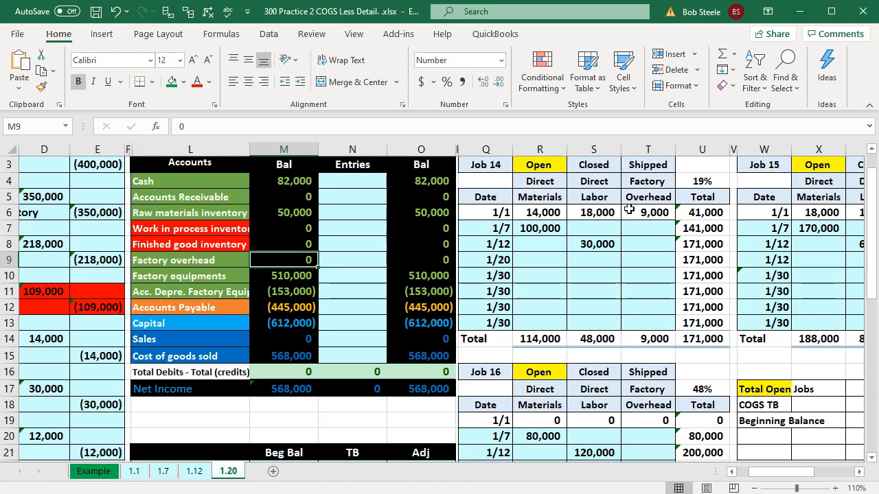
key("Left")
key("Left")
key("Left")
key("Left")
key("Left")
key("Left")
key("Left")
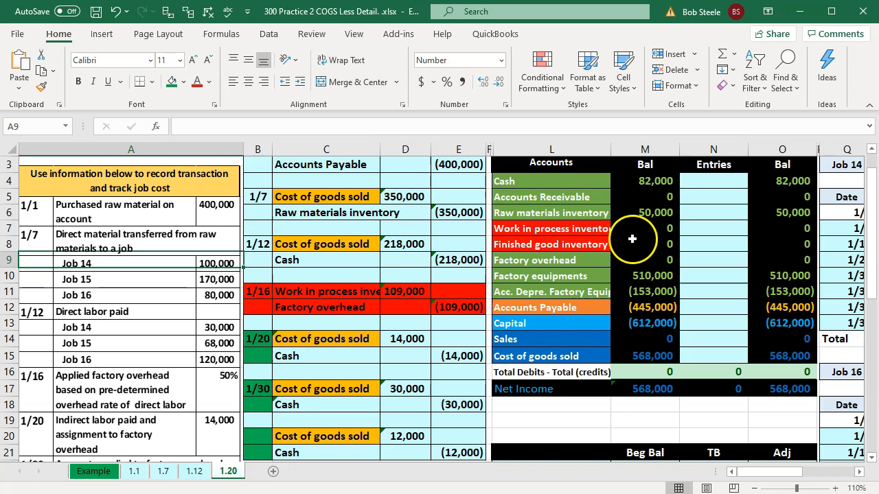
scroll(328, 357, "down", 1)
scroll(328, 357, "down", 1)
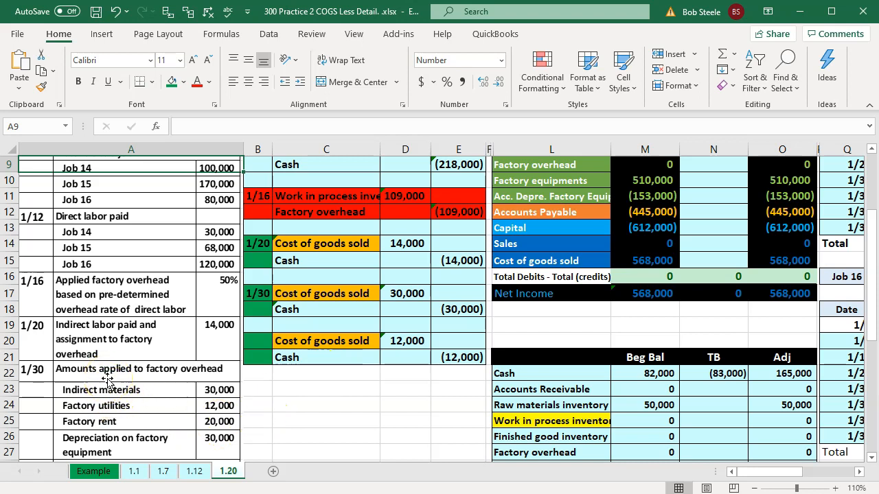
left_click(372, 259)
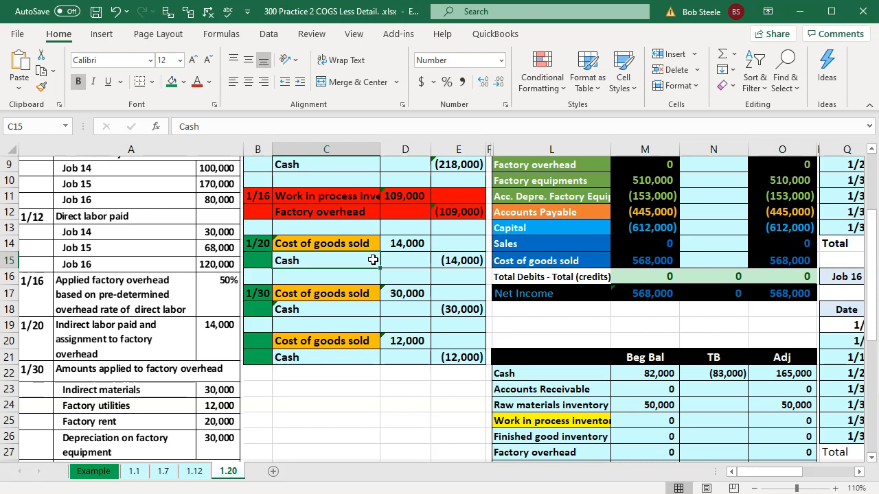
scroll(435, 295, "up", 1)
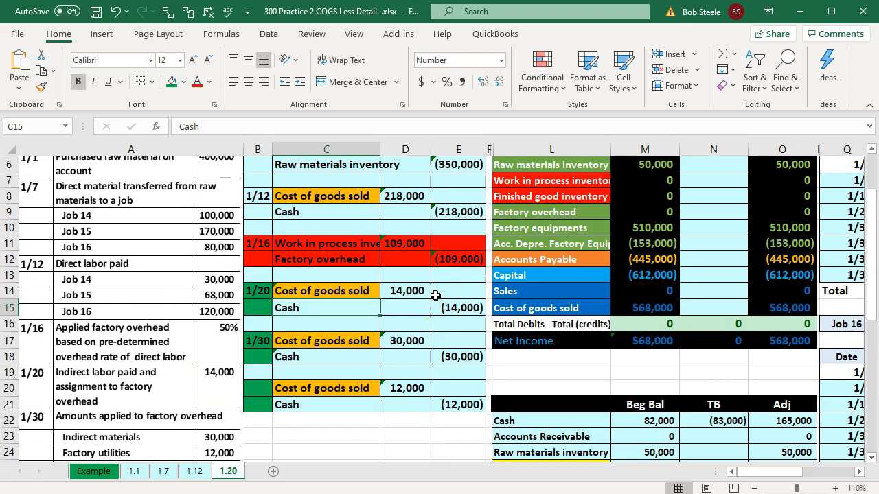
scroll(435, 295, "up", 1)
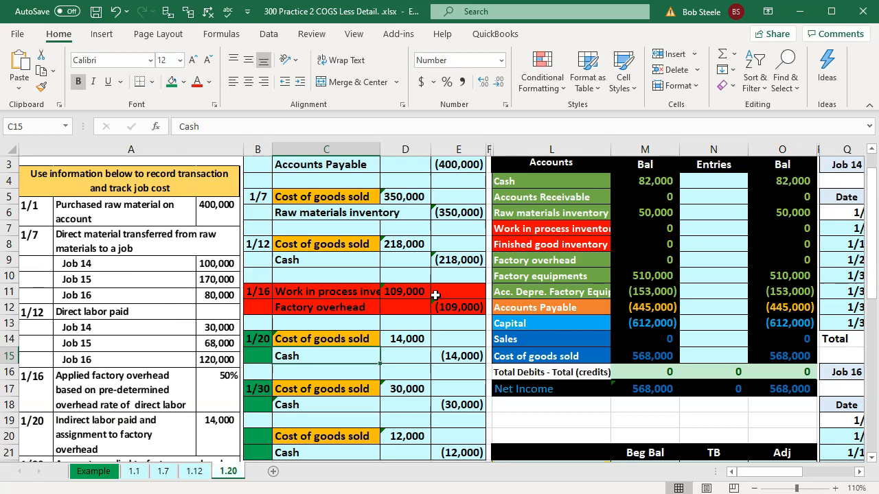
Post the 1/20 debit of 14,000 to the Cost of goods sold Entries cell (N15) by linking to the journal entry
left_click(531, 233)
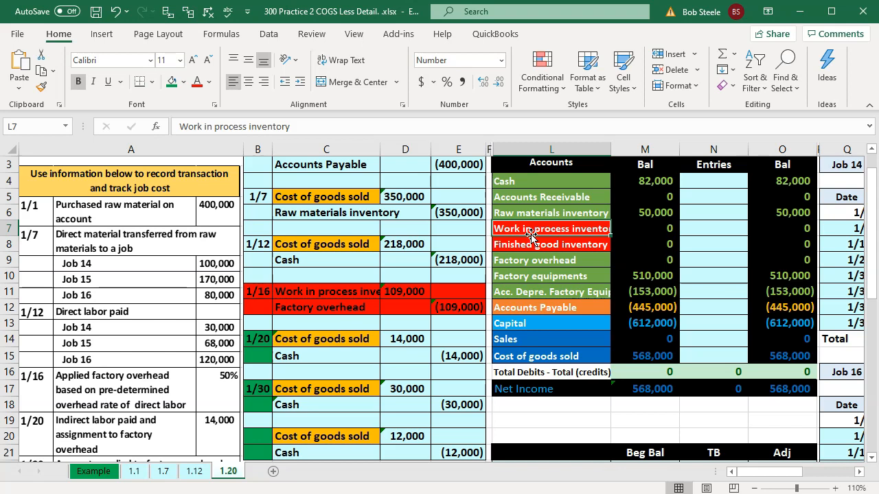
key("Down")
key("Down")
key("Down")
key("Down")
key("Down")
key("Down")
key("Down")
key("Down")
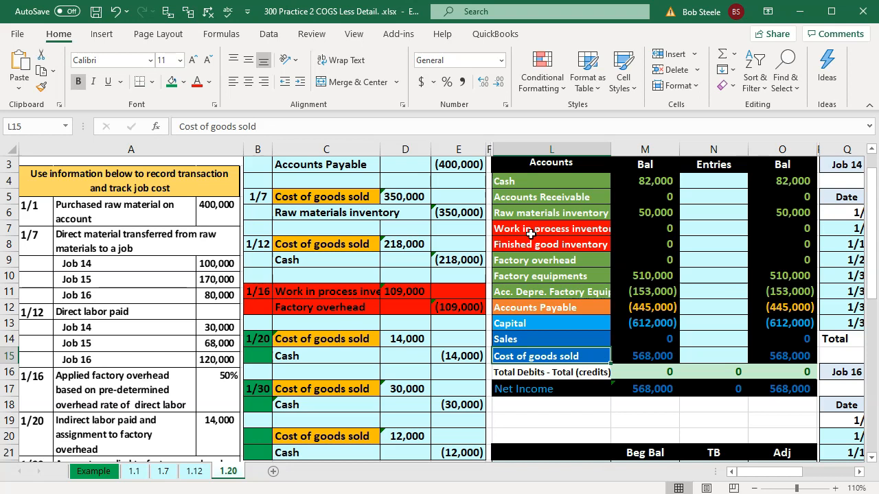
key("Right")
key("Right")
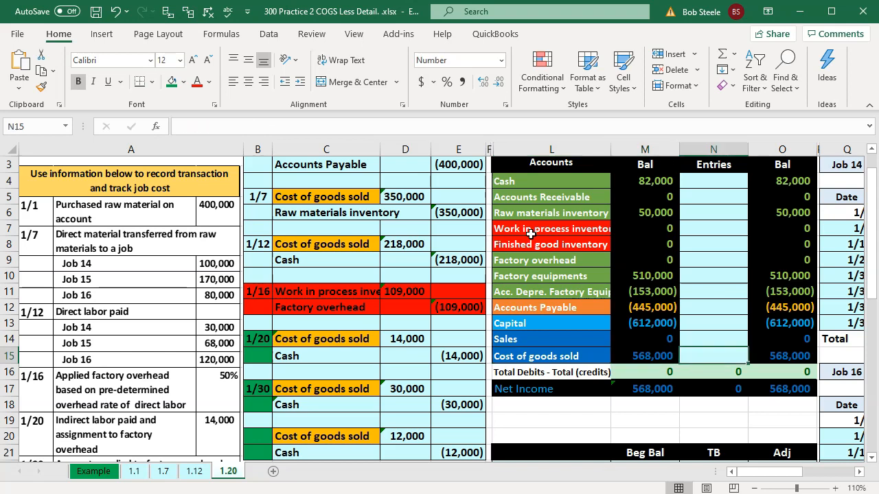
type("=")
key("Left")
key("Left")
key("Left")
key("Left")
key("Left")
key("Up")
key("Return")
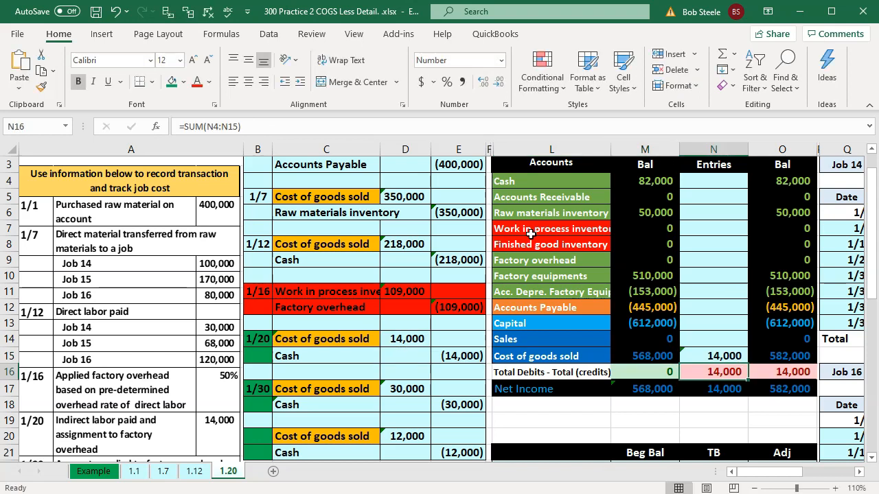
Post the 1/20 credit of (14,000) to the Cash Entries cell (N4) by linking to the journal entry
key("Up")
key("Up")
key("Up")
key("Up")
key("Up")
key("Up")
key("Up")
key("Up")
key("Up")
key("Up")
key("Up")
key("Up")
type("=")
key("Left")
key("Left")
key("Left")
key("Left")
key("Left")
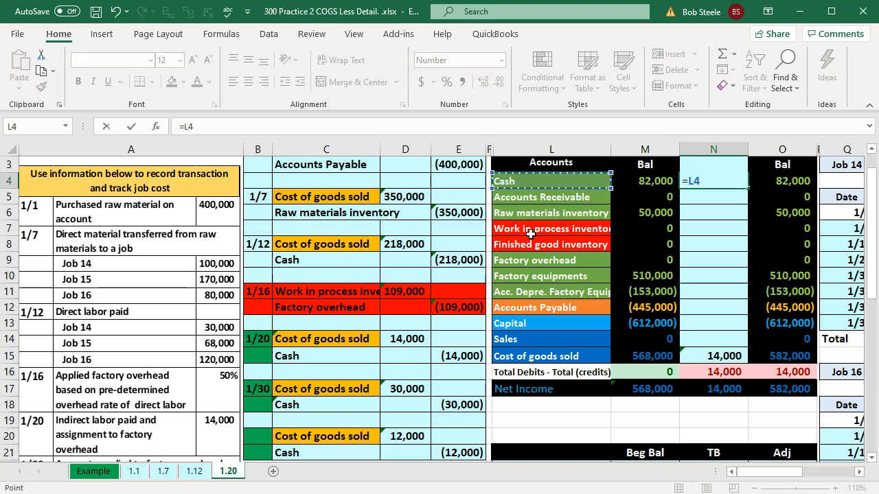
key("Down")
key("Down")
key("Down")
key("Down")
key("Down")
key("Down")
key("Down")
key("Down")
key("Down")
key("Down")
key("Down")
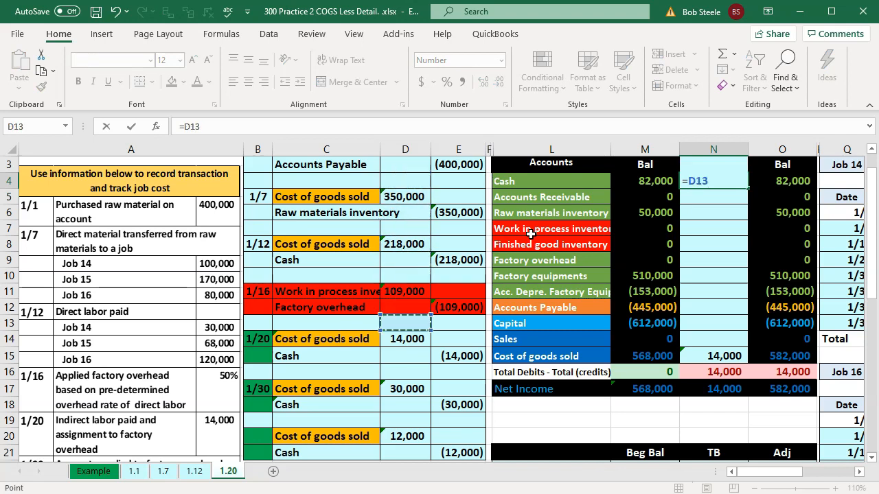
key("Right")
key("Return")
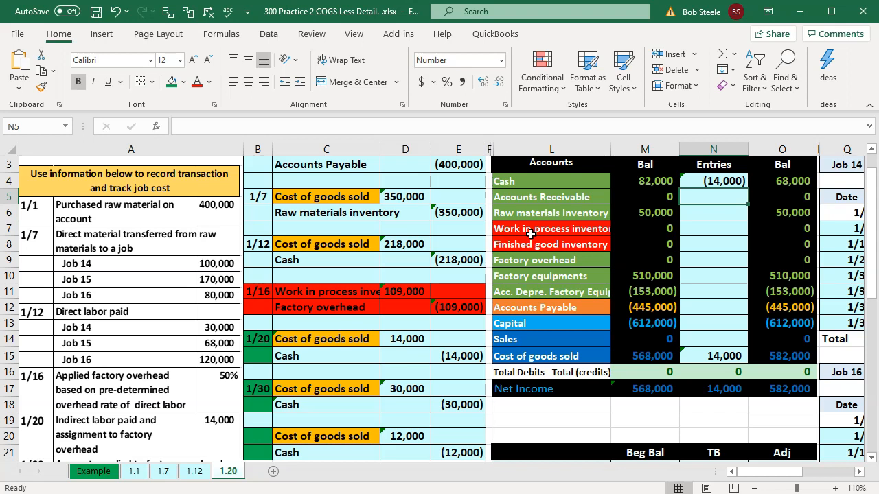
Examine the cost of goods sold and factory overhead accounts, and Job 14's factory overhead column
left_click(552, 357)
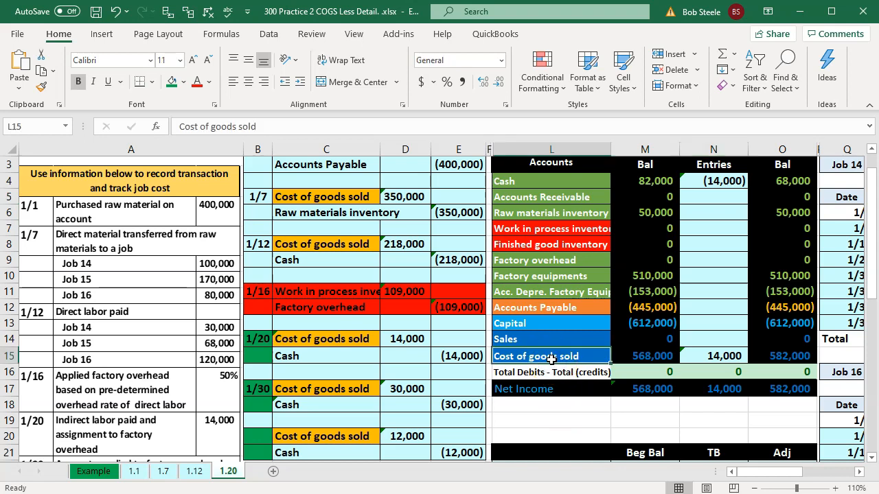
key("Up")
key("Up")
key("Up")
key("Up")
key("Up")
key("Up")
key("Up")
key("Down")
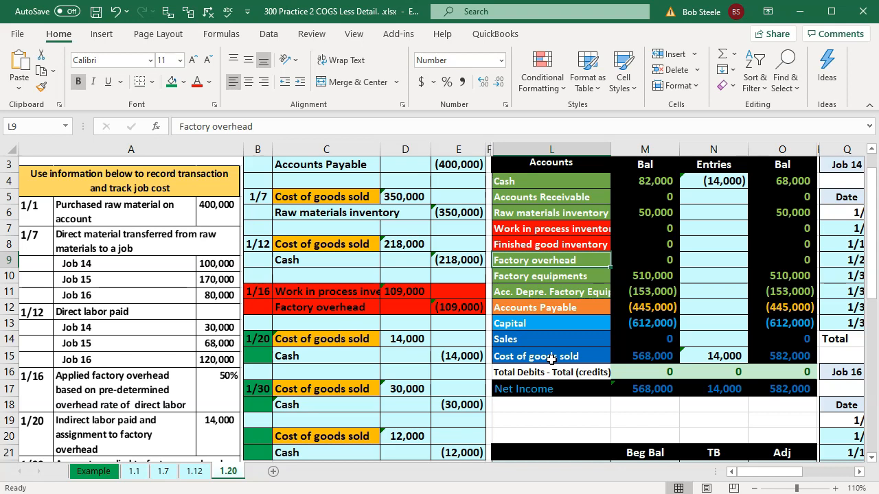
key("Right")
key("Right")
key("Right")
key("Right")
key("Right")
key("Right")
key("Right")
key("Right")
key("Right")
key("Right")
key("Right")
key("Right")
key("Right")
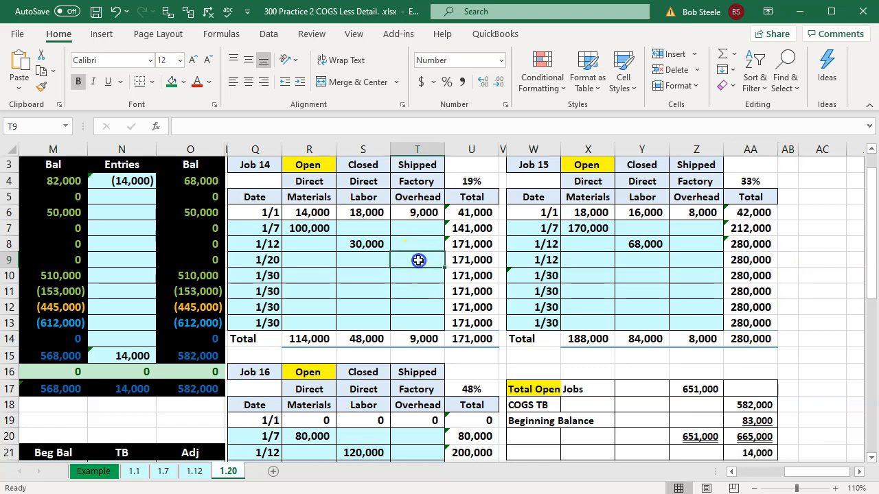
Check the overhead allocation percentages for Jobs 14, 15 and 16 on their job cost sheets
left_click(469, 183)
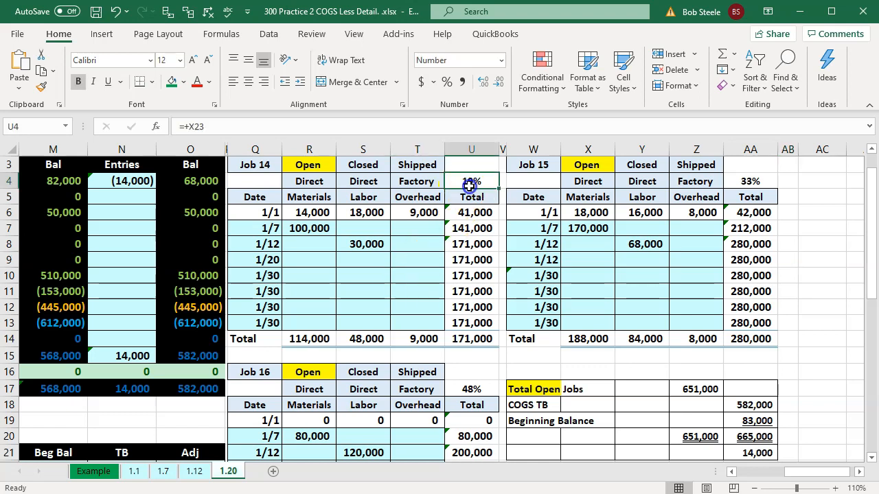
left_click(765, 196)
scroll(755, 206, "down", 1)
left_click(476, 343)
scroll(481, 347, "up", 1)
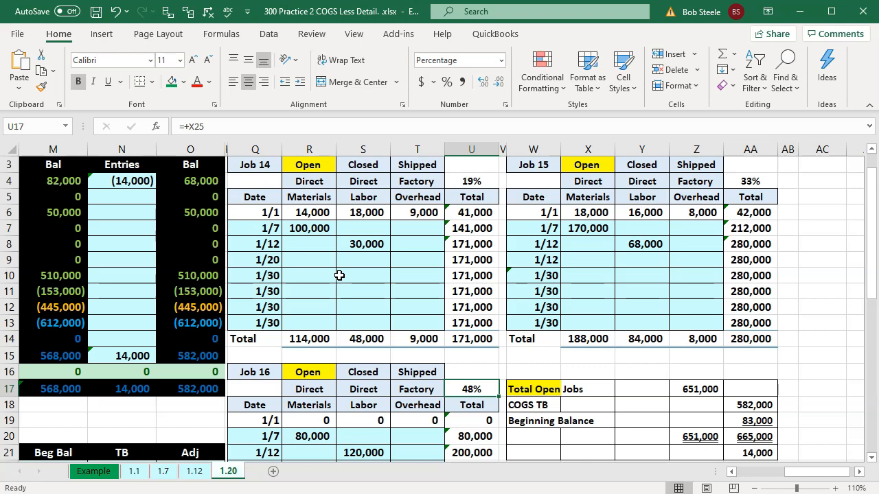
Enter a formula in Job 14's 1/20 factory overhead cell (T9) multiplying the 14,000 debit in D14 by the job's 19% allocation
left_click(404, 265)
type("=")
key("Left")
key("Left")
key("Left")
key("Left")
key("Left")
key("Left")
key("Left")
key("Left")
key("Left")
key("Left")
key("Left")
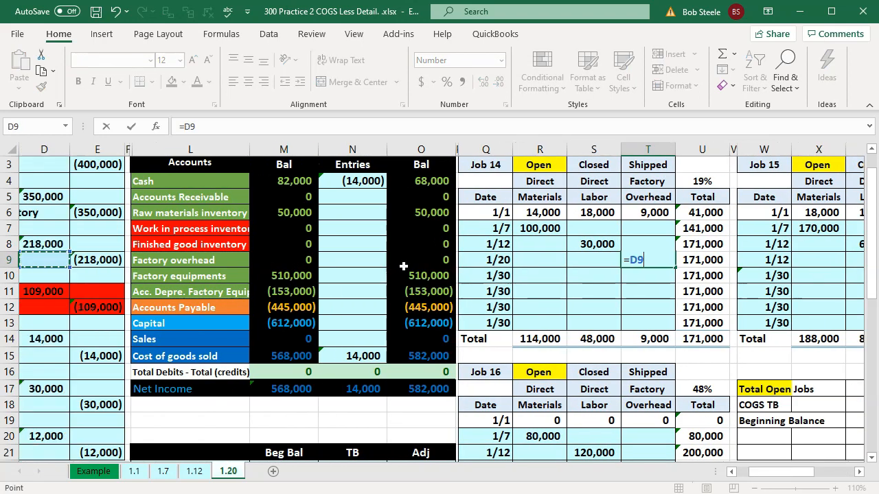
key("Left")
key("Down")
key("Down")
key("Down")
key("Down")
key("Down")
key("Down")
key("Down")
key("Down")
key("Down")
key("Down")
key("Down")
key("Down")
key("Down")
key("Down")
key("Down")
key("Down")
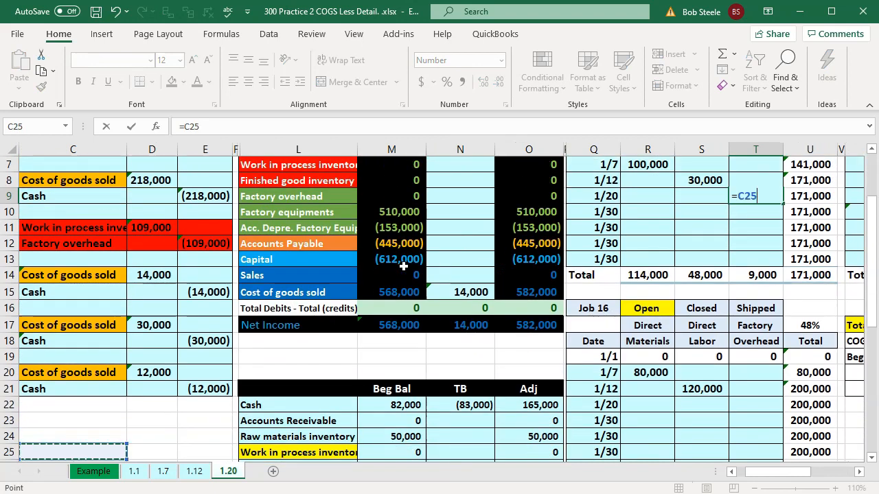
key("Right")
key("Right")
key("Up")
key("Left")
key("Left")
key("Left")
key("Left")
key("Up")
key("Up")
key("Up")
key("Up")
key("Up")
key("Right")
key("Right")
key("Right")
key("Up")
key("Up")
key("Up")
key("Up")
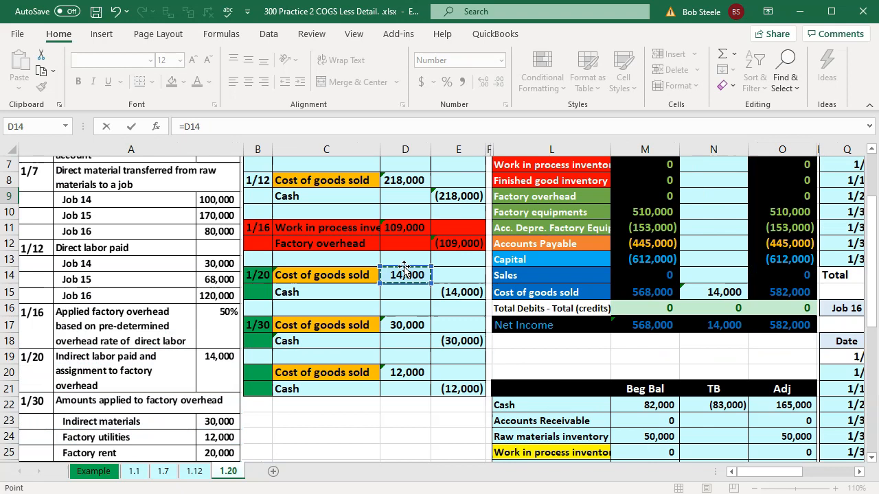
type("*")
key("Up")
key("Up")
key("Up")
key("Up")
key("Up")
key("Up")
key("Right")
key("Right")
key("Down")
key("Left")
key("Return")
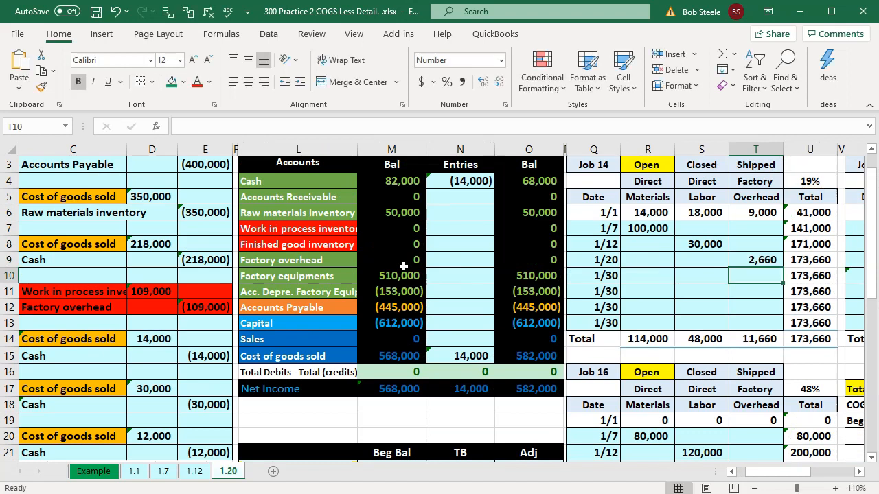
Enter a formula in Job 15's factory overhead cell Z9 multiplying 14000 by the job's 33% allocation in AA4
key("Right")
key("Right")
key("Right")
key("Right")
key("Right")
key("Right")
key("Right")
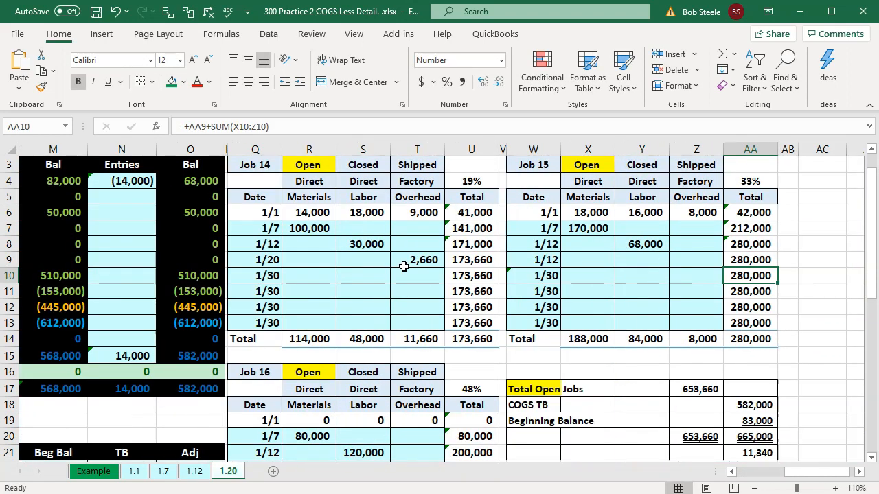
key("Left")
key("Up")
type("=")
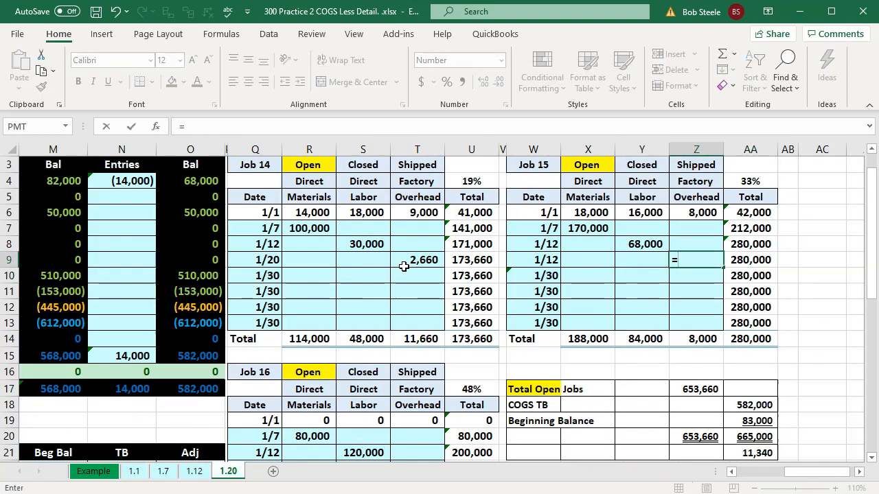
type("14000*")
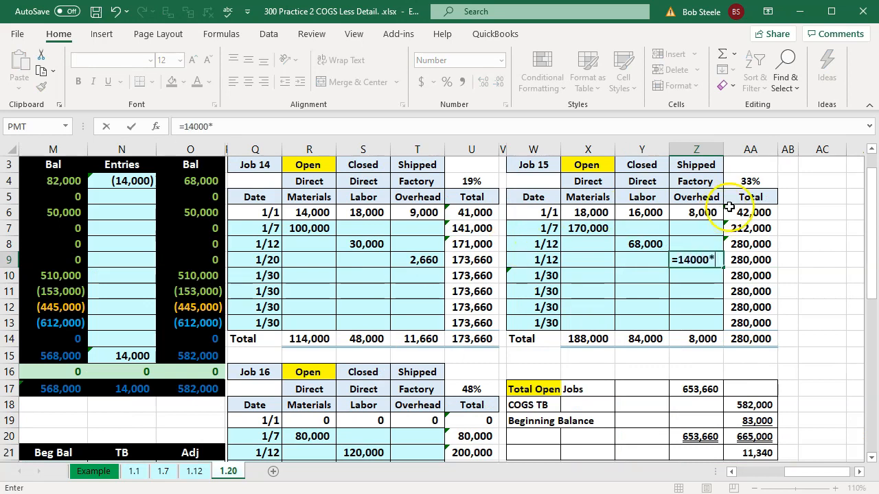
left_click(745, 181)
key("Return")
Enter a formula in Job 16's 1/20 factory overhead cell T22 multiplying 14000 by the job's 48% allocation in U17
key("Down")
key("Down")
key("Down")
key("Down")
key("Down")
key("Down")
key("Down")
key("Down")
key("Down")
key("Down")
key("Down")
key("Down")
key("Down")
key("Left")
key("Left")
key("Left")
key("Left")
key("Left")
key("Left")
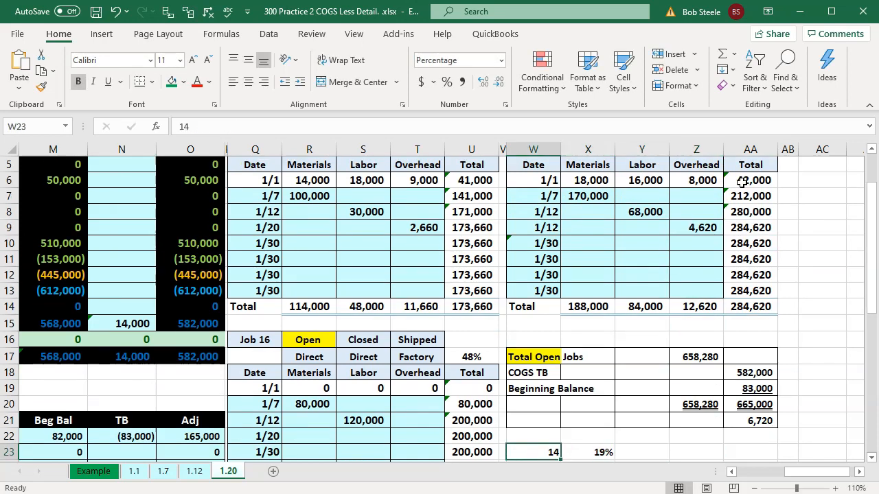
key("Up")
type("=14000*")
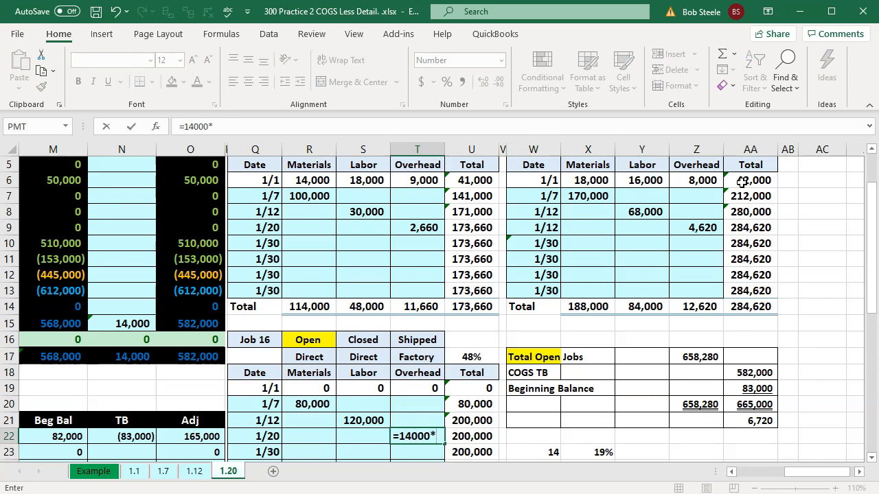
key("Up")
key("Up")
key("Up")
key("Up")
key("Up")
key("Right")
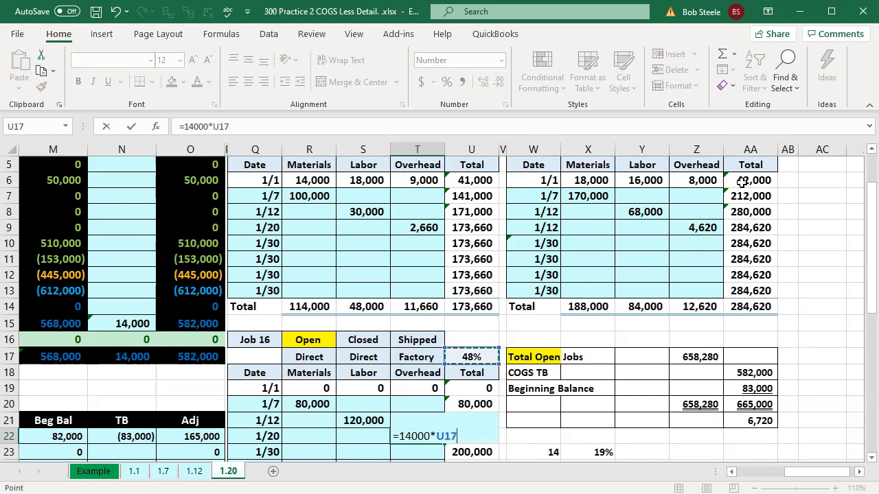
key("Return")
Select the new factory overhead amounts of Jobs 14, 15 and 16 together to check their combined sum
left_click(420, 433)
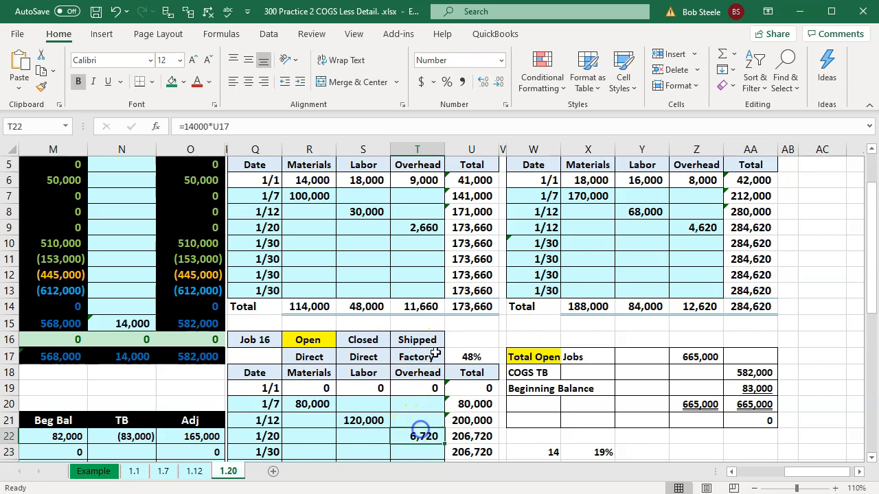
left_click(424, 227, "ctrl")
left_click(695, 228, "ctrl")
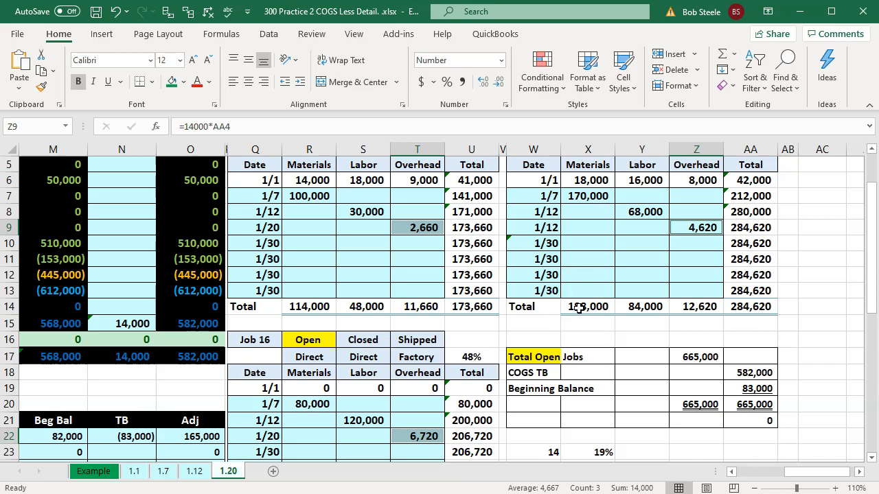
left_click(588, 340)
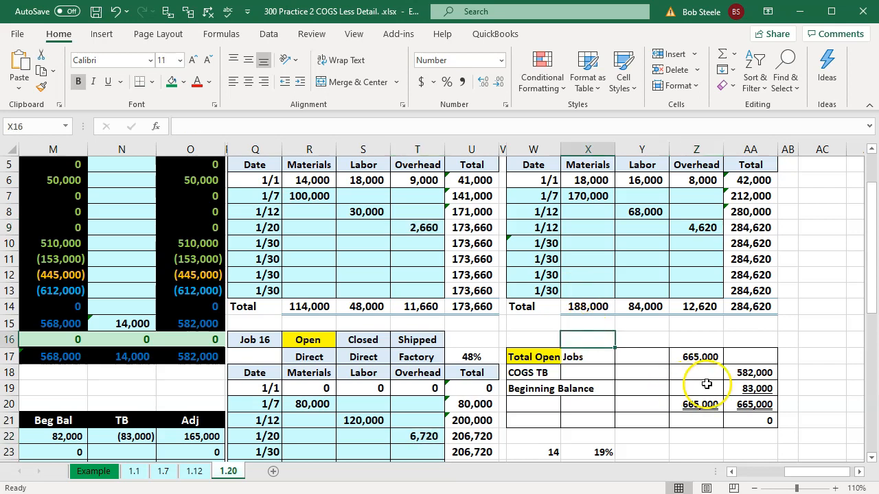
Examine the formulas behind Total Open Jobs, COGS TB and Beginning Balance in the job cost reconciliation
left_click(205, 324)
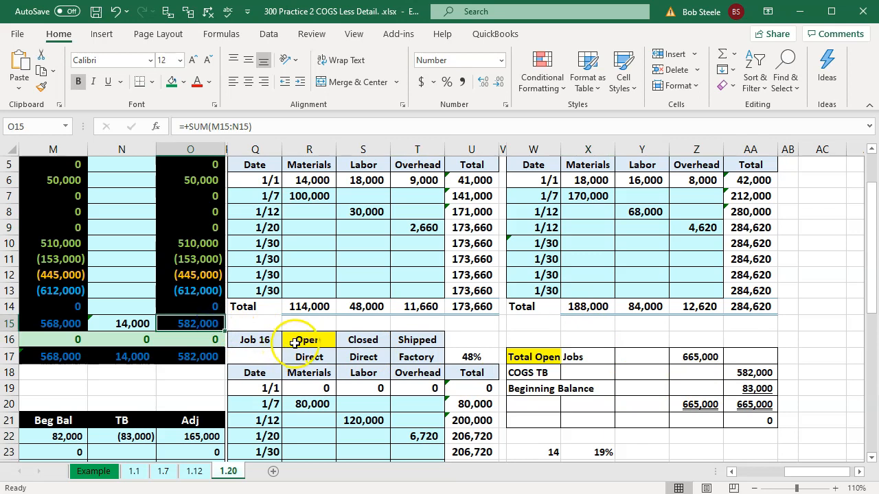
double_click(705, 358)
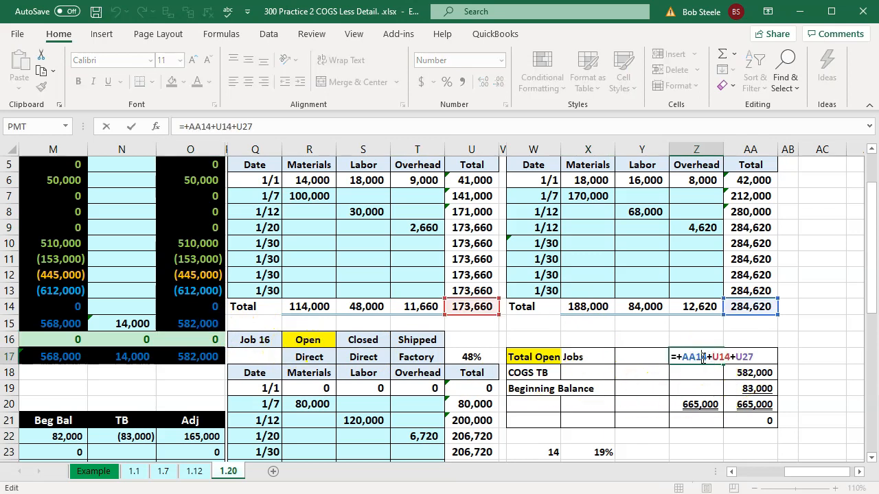
key("Return")
double_click(753, 373)
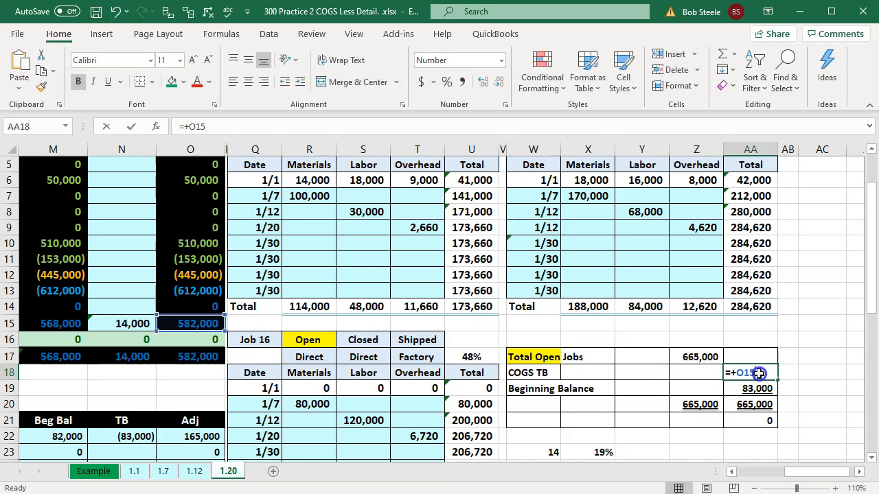
key("Return")
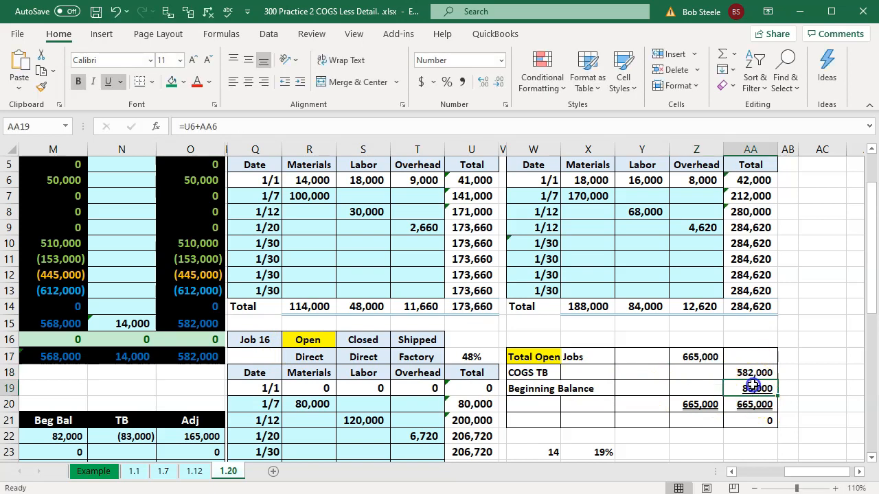
double_click(754, 388)
scroll(750, 384, "up", 1)
scroll(750, 383, "down", 2)
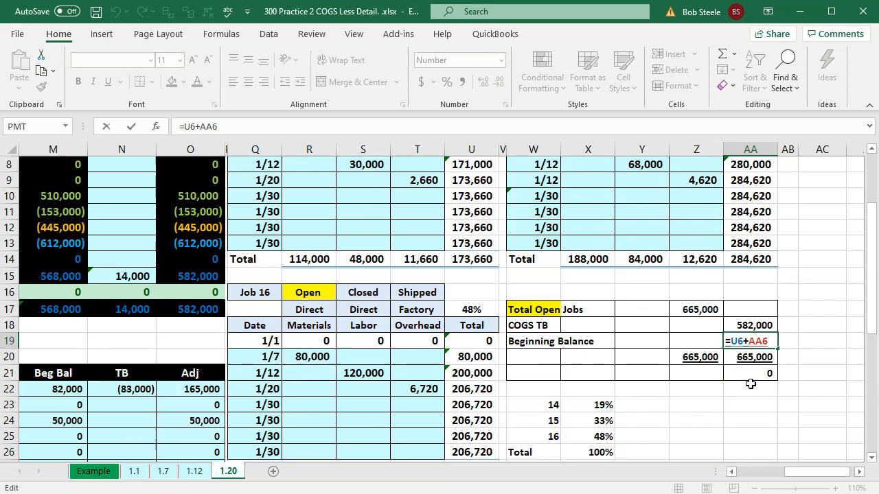
key("Return")
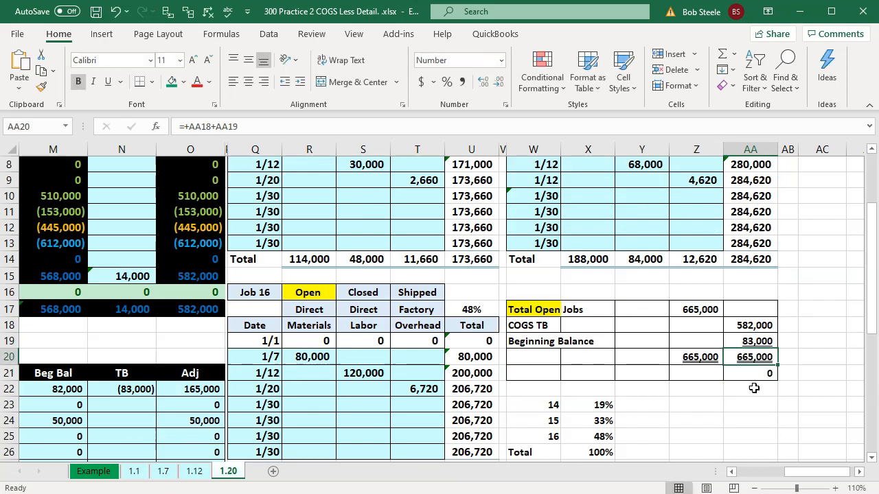
Review the 1/20 transaction in the worksheet, then switch to QuickBooks Desktop and open a new check from the Checking account
scroll(754, 388, "up", 1)
left_click(369, 277)
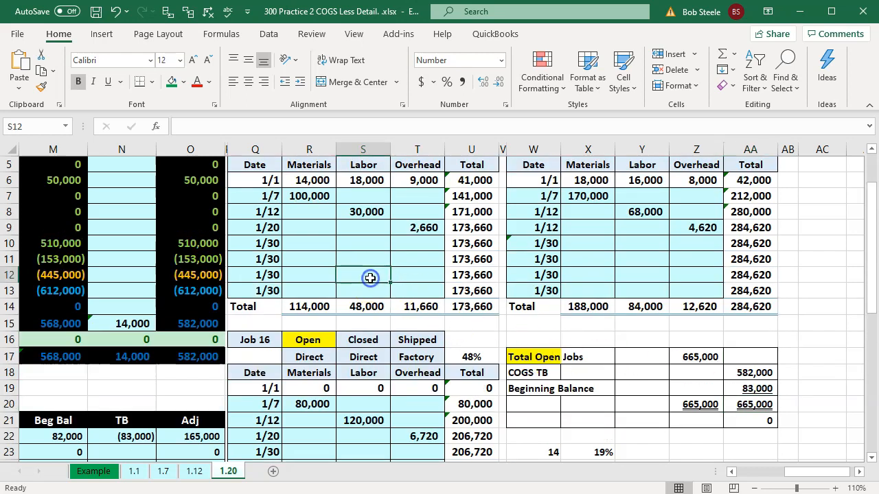
key("Left")
key("Home")
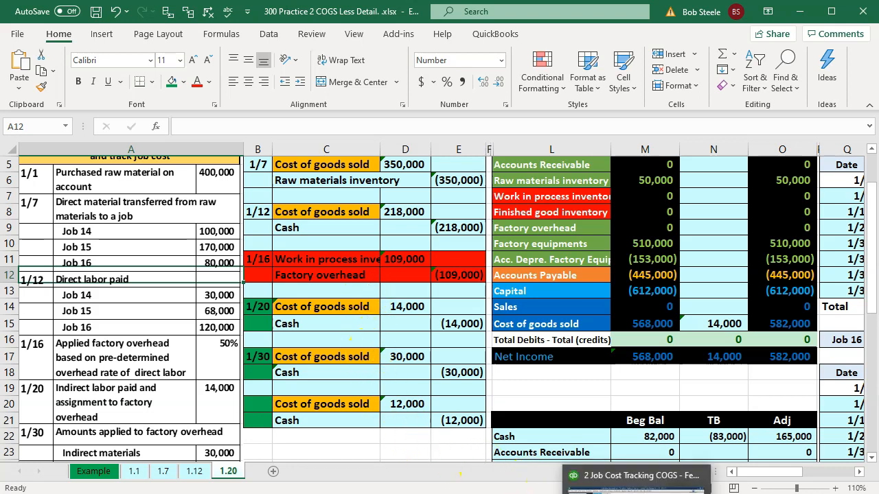
left_click(639, 490)
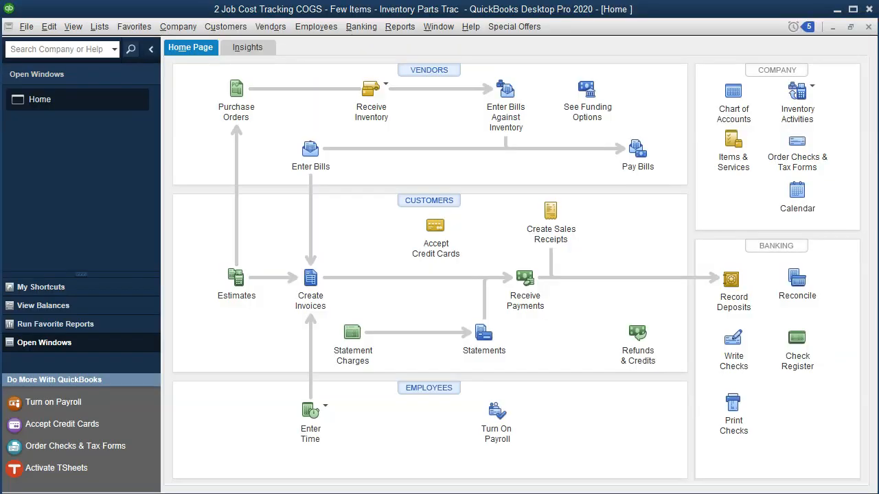
left_click(735, 349)
left_click(284, 112)
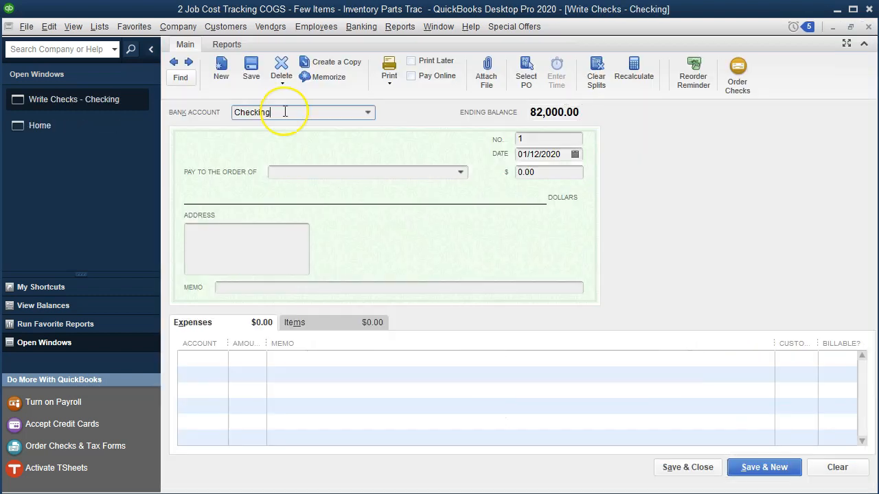
Set the check date to 01/20/2020
key("Tab")
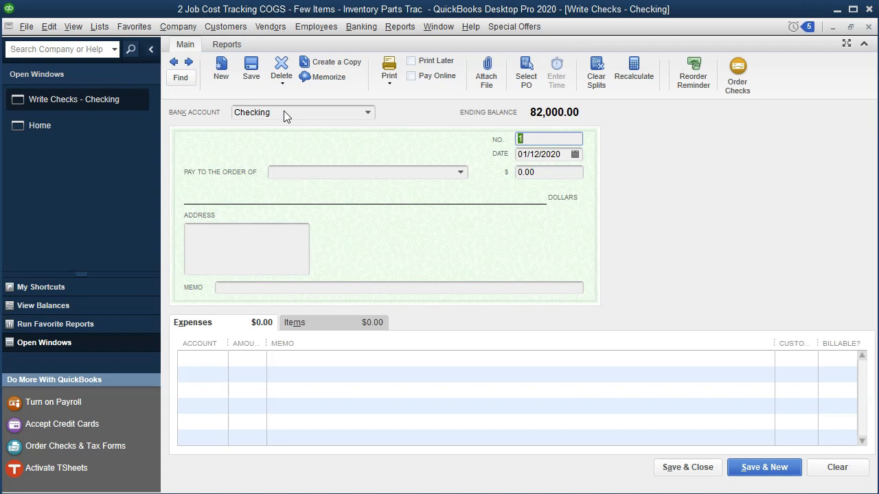
key("Tab")
key("plus")
key("plus")
key("plus")
key("plus")
key("plus")
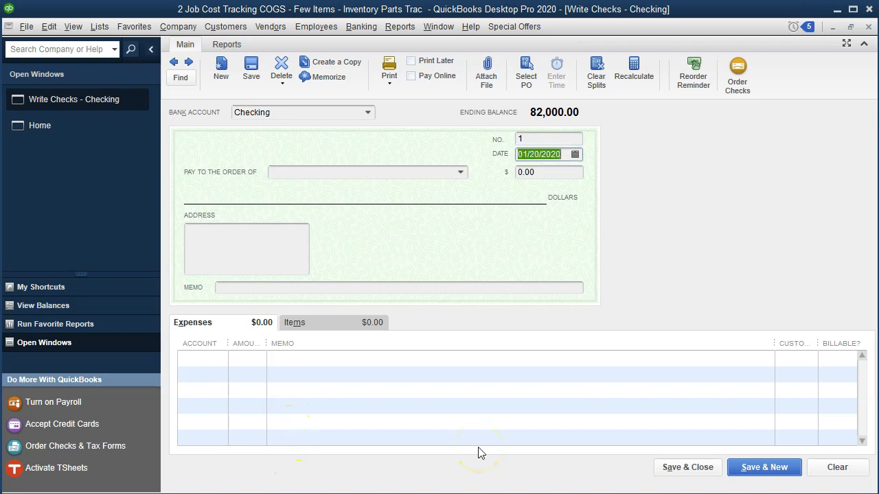
Make the check payable to Employee 2, adding that name as a new vendor
key("Tab")
type("Emply")
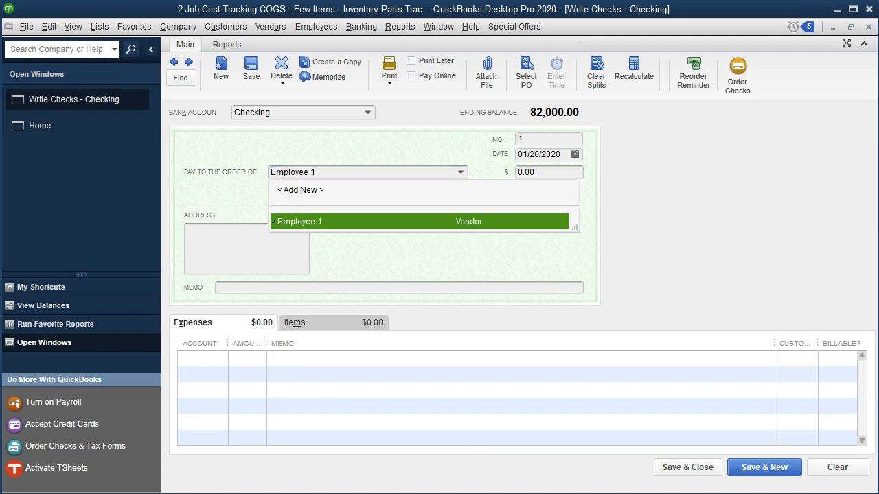
key("BackSpace")
type("oyee ")
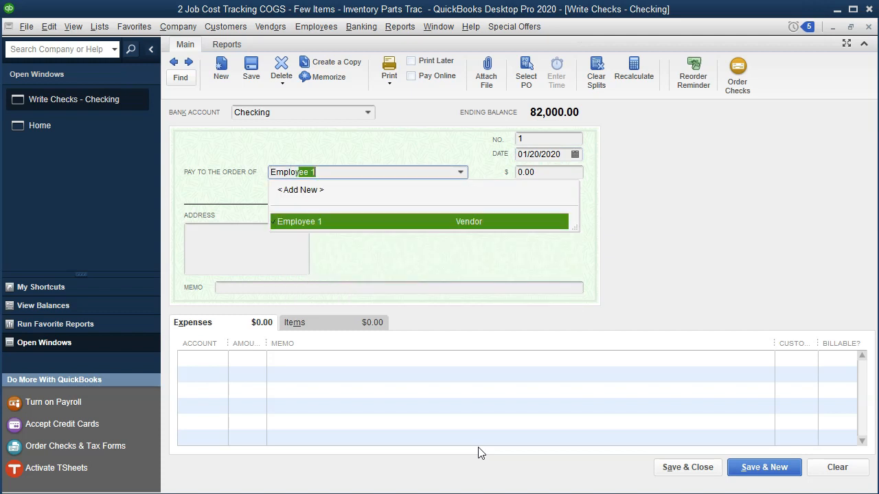
type("2")
key("Tab")
key("Return")
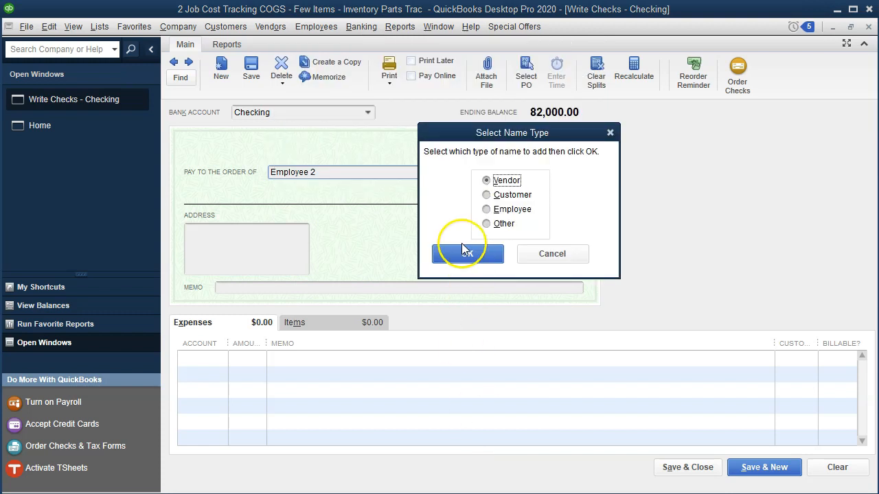
left_click(465, 255)
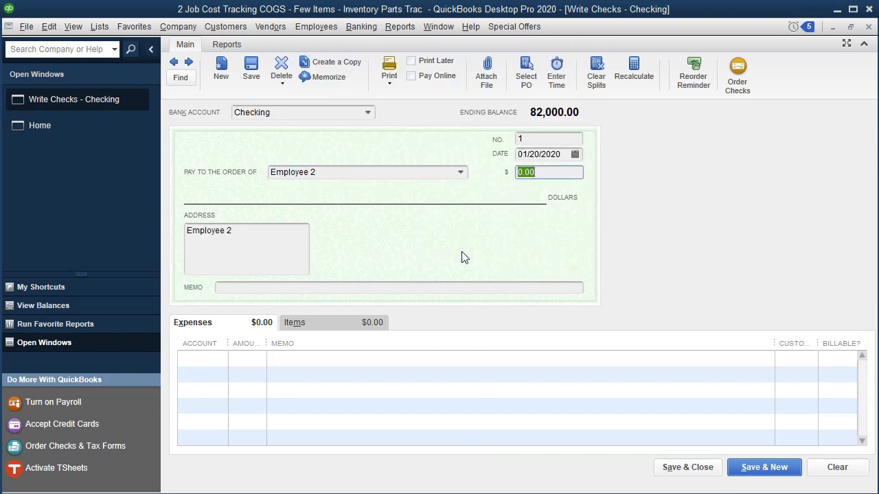
Set the check amount to 14,000.00
type("14000")
key("Tab")
key("Tab")
key("Tab")
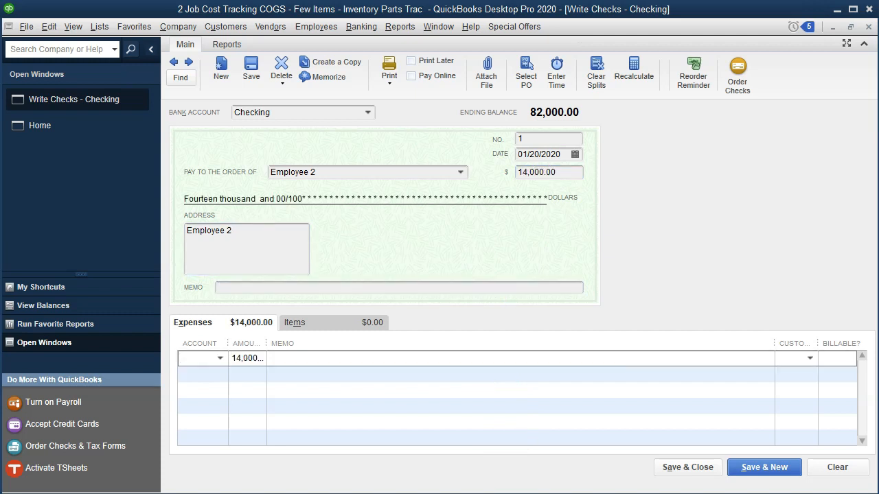
Add the Factory Overhead service item as the first item line of the check
left_click(318, 324)
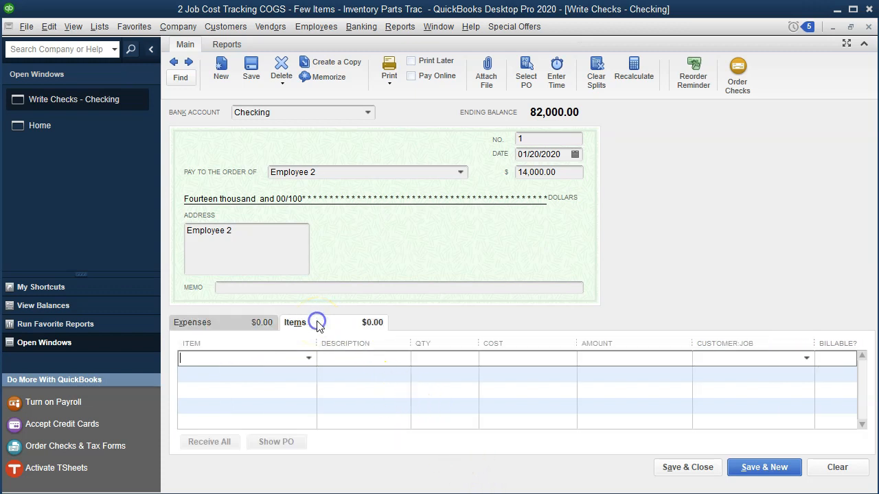
left_click(247, 358)
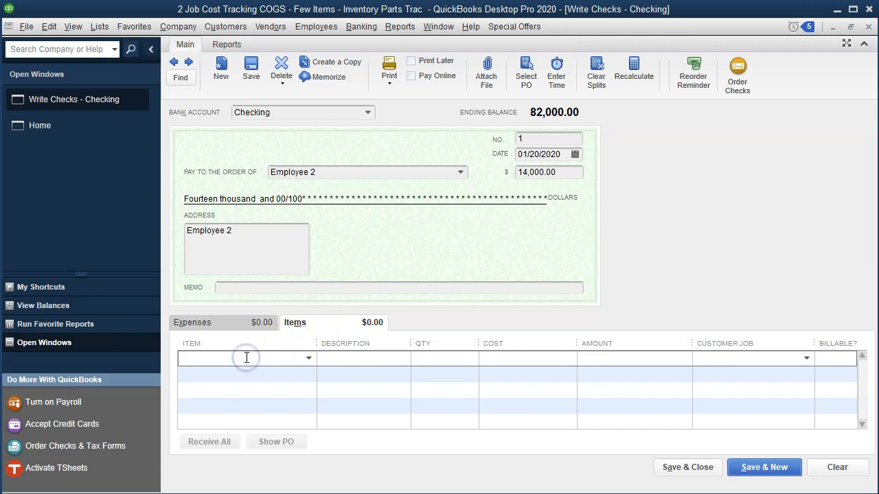
type("Factory Overhead")
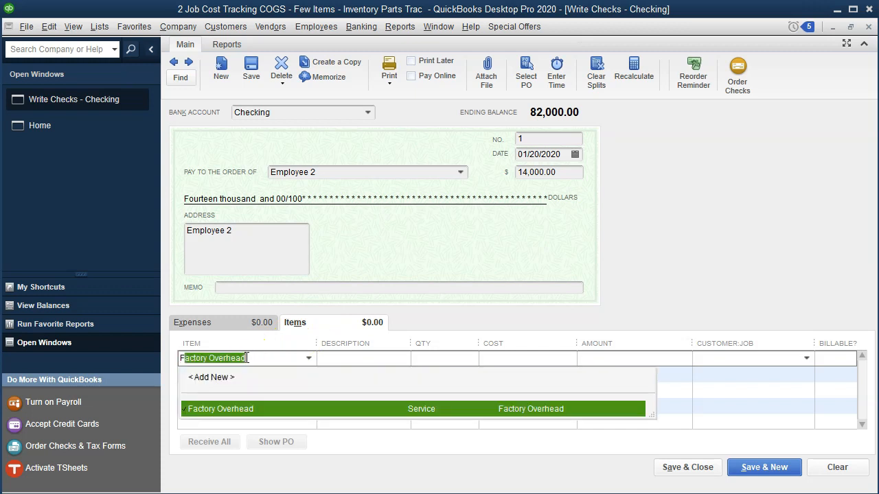
key("Tab")
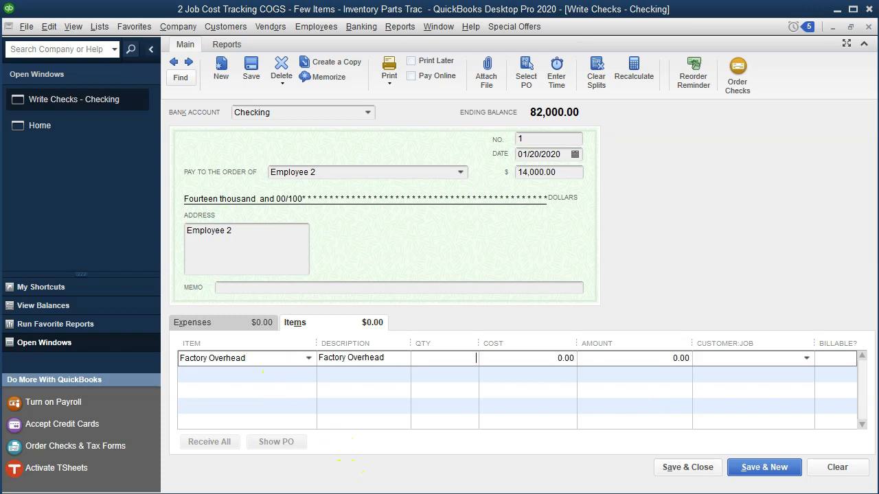
Switch to the Excel workbook and look up the 1/20 factory overhead allocated to each job
key("alt+Tab")
left_click(571, 341)
key("Right")
key("Right")
key("Right")
key("Right")
key("Right")
key("Right")
key("Right")
key("Right")
key("Right")
key("Right")
key("Right")
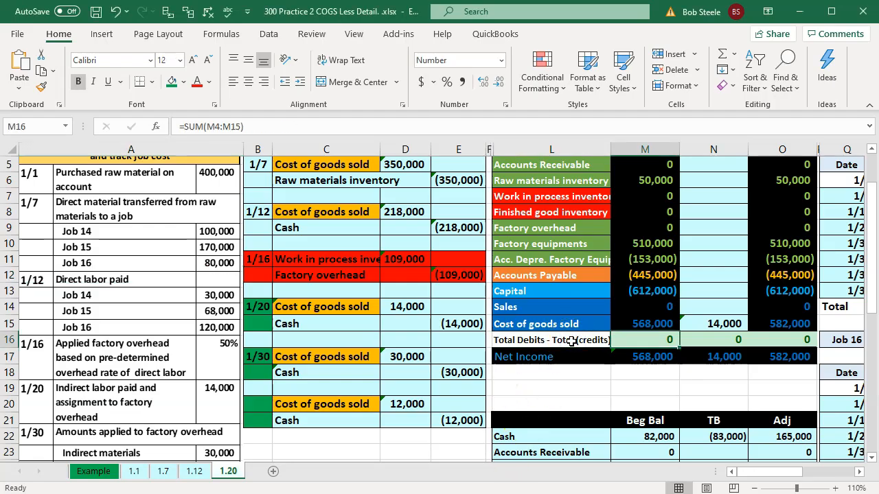
key("Right")
key("Right")
key("Right")
key("Right")
key("Right")
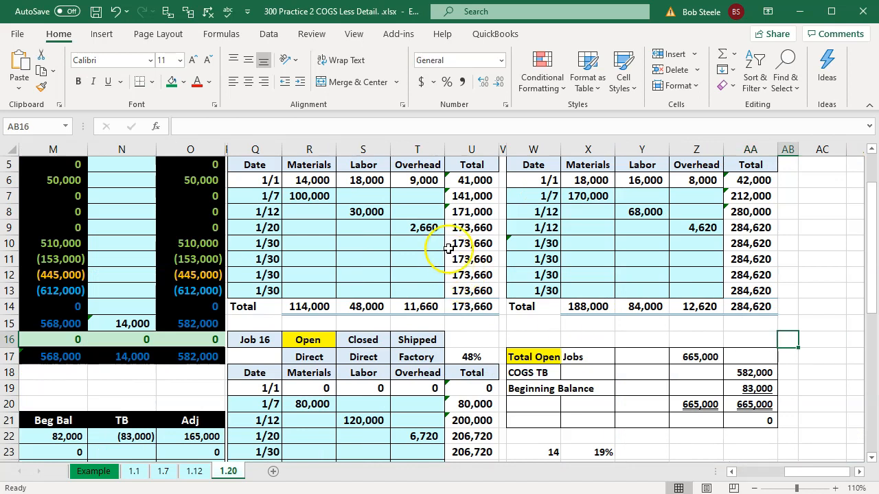
Switch back to QuickBooks, set the first Factory Overhead line's cost to 2,660, and assign it to Job 14
key("alt+Tab")
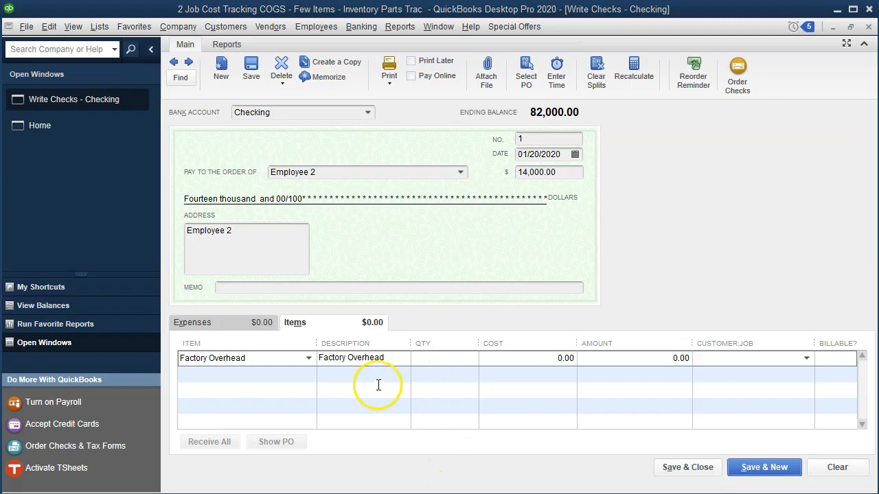
left_click(543, 358)
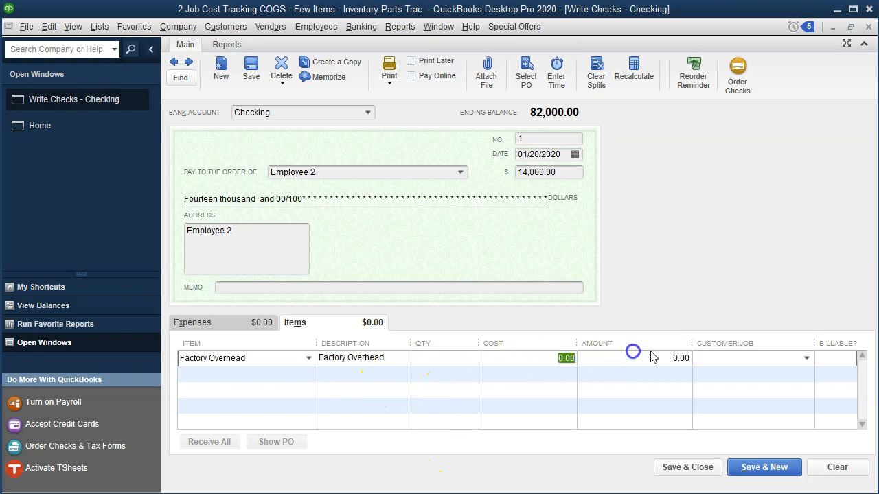
type("2660")
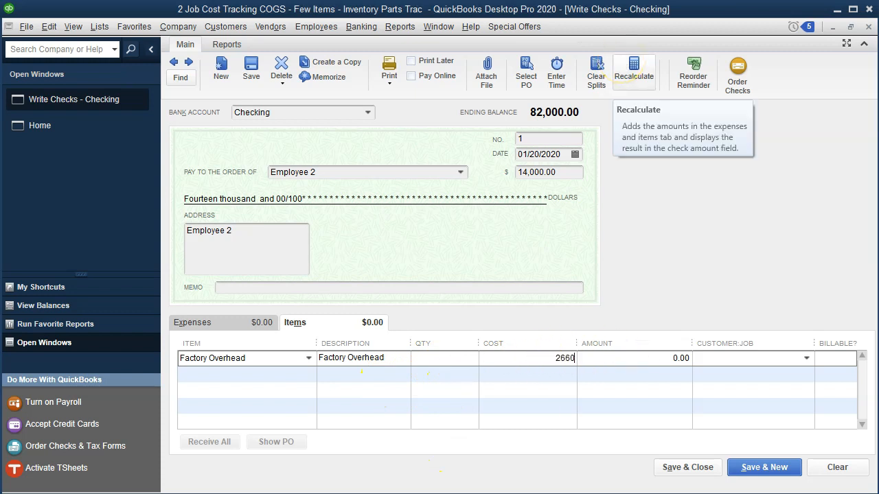
key("Tab")
type("Smith Customer:14")
key("Tab")
key("Tab")
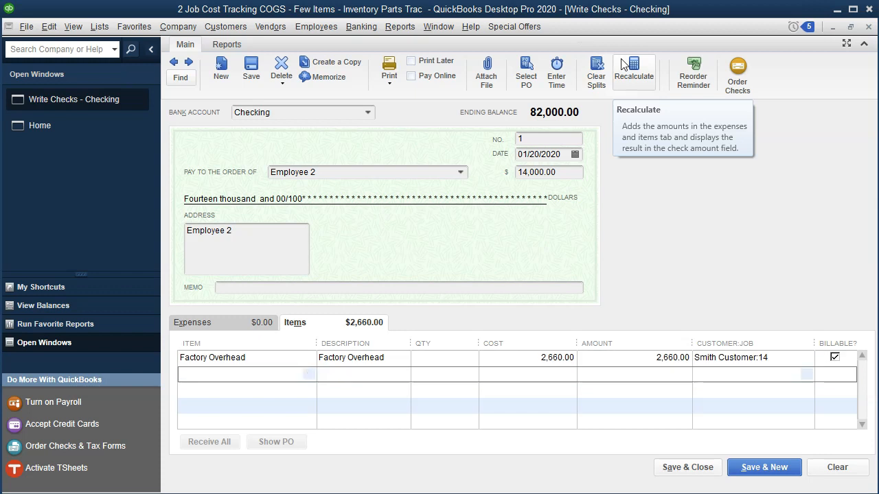
Add the Factory Overhead service item as the second item line of the check
type("Factory Overhead")
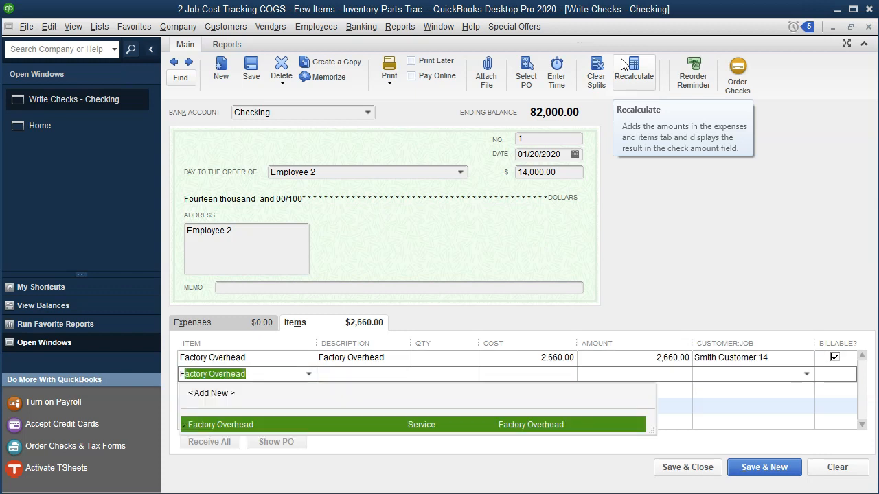
key("Tab")
key("Tab")
key("Tab")
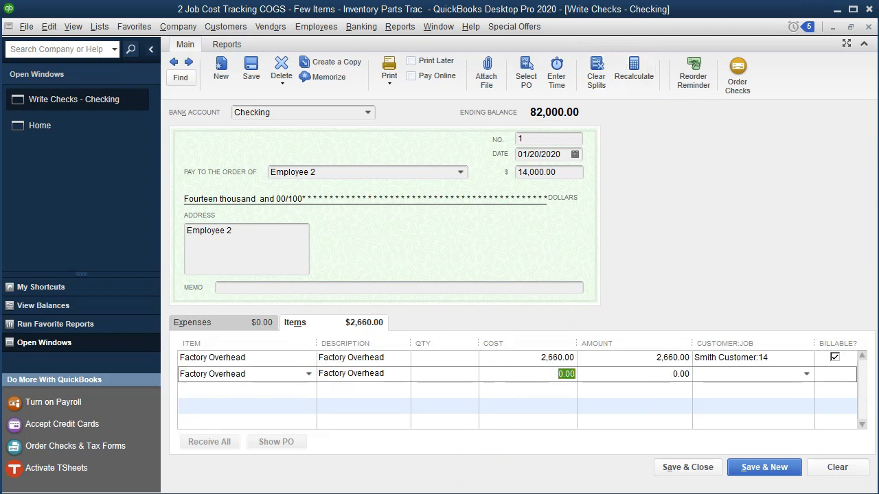
Look up Job 15's 4,620 overhead in the Excel workbook and set it as the second check line's cost
left_click(582, 490)
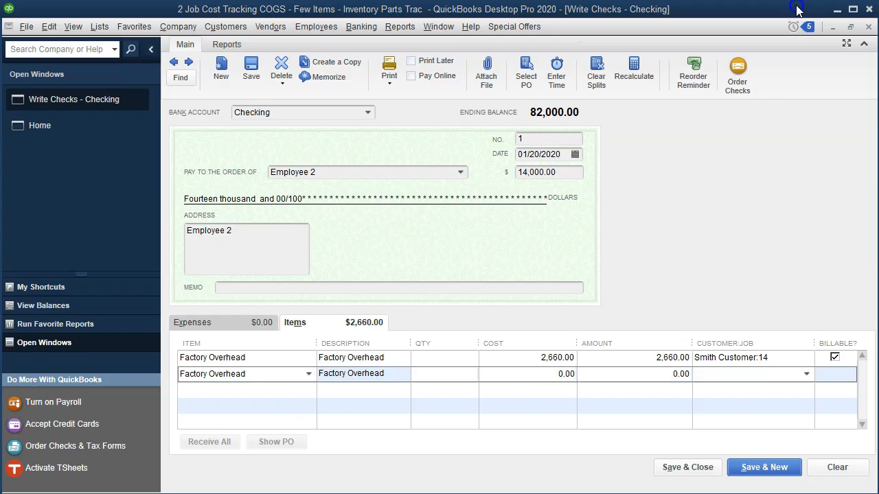
left_click(799, 11)
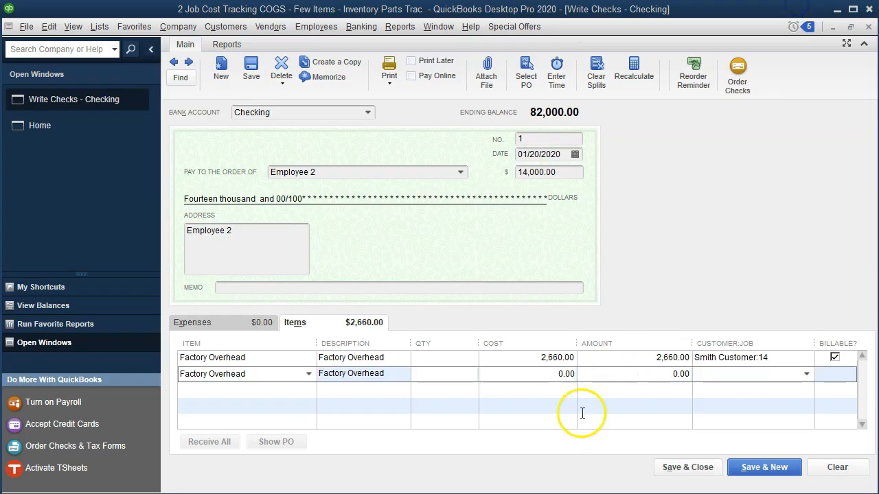
left_click(532, 373)
type("4,620")
key("Tab")
key("Tab")
type("150")
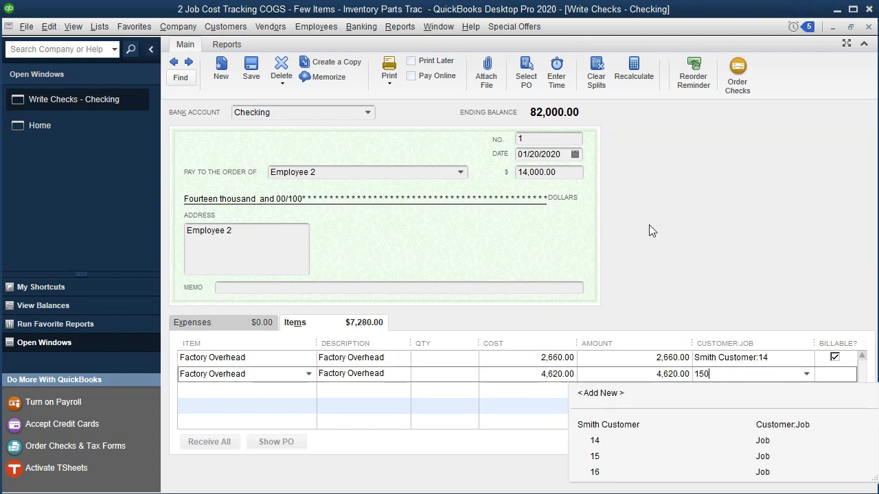
key("Tab")
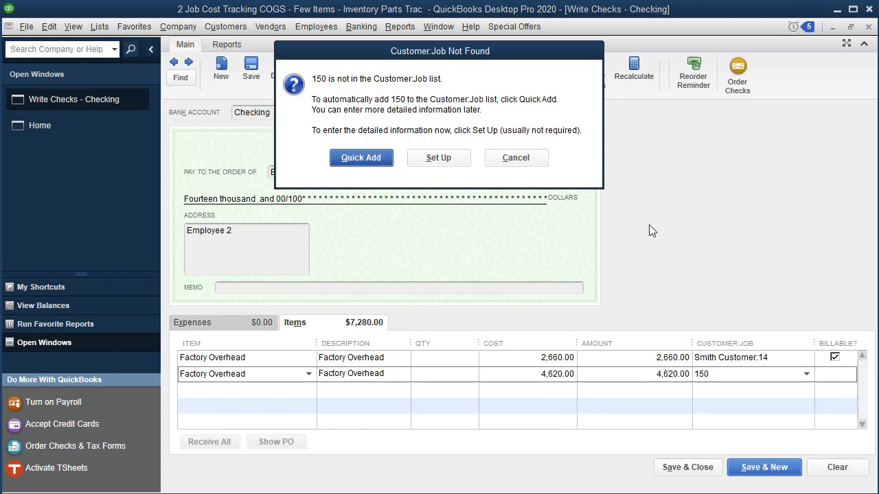
left_click(516, 157)
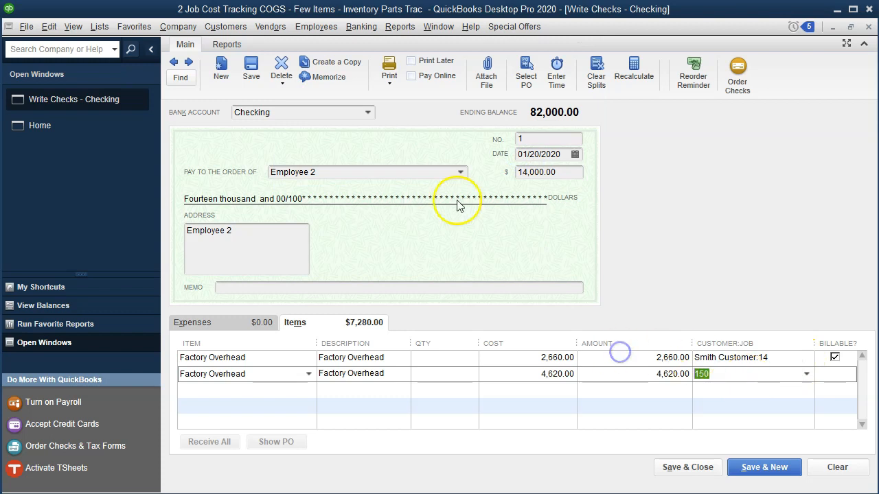
Assign the second Factory Overhead line to Job 15
type("15")
key("Tab")
key("Tab")
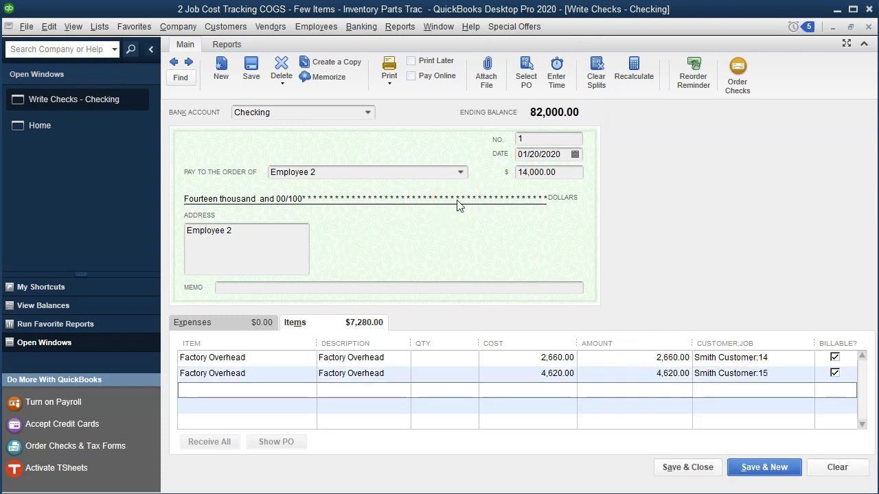
Add the Factory Overhead service item as the third item line of the check
type("Fa")
key("Tab")
key("Tab")
key("Tab")
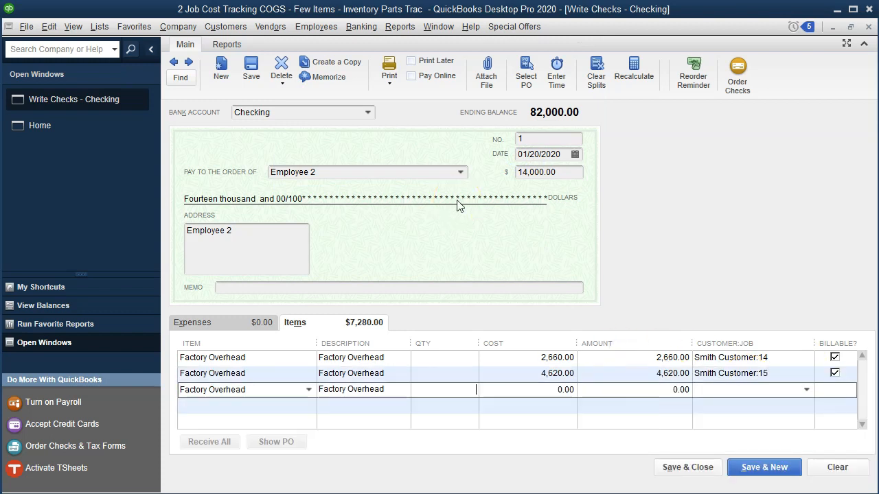
Look up Job 16's overhead in the Excel workbook, set the third check line's cost to 6,720, and assign it to Job 16
key("alt+Tab")
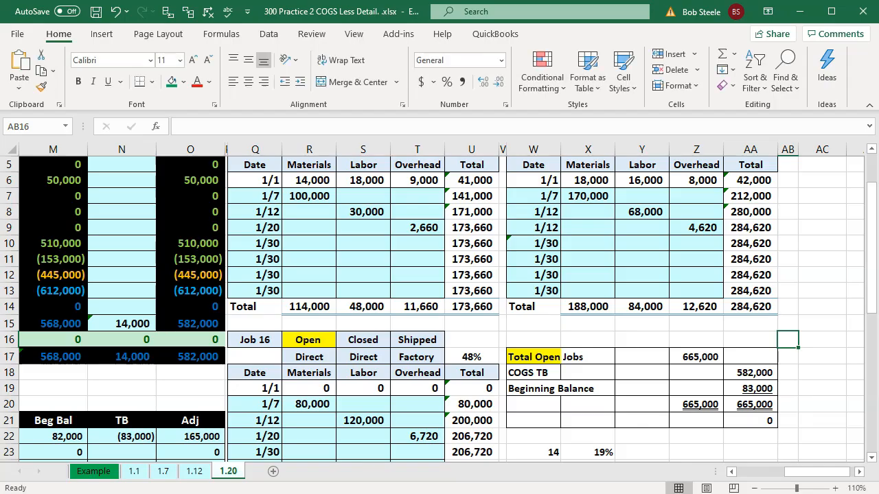
left_click(619, 404)
scroll(619, 404, "down", 1)
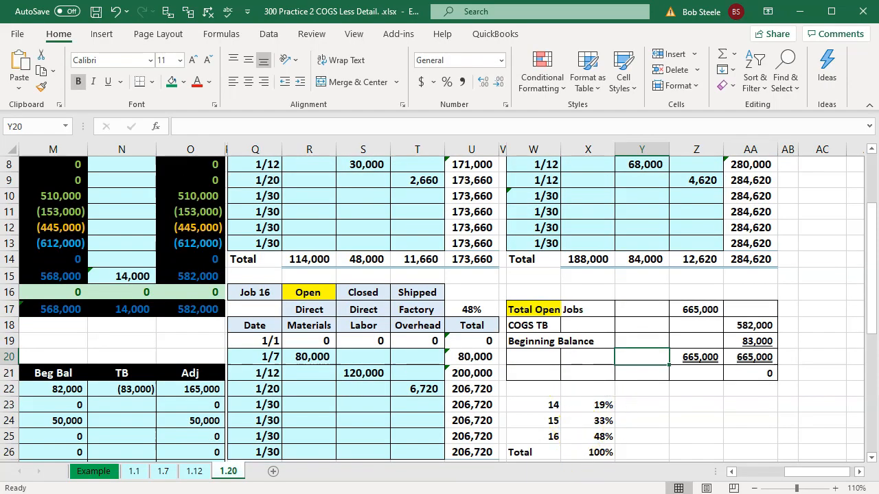
key("alt+Tab")
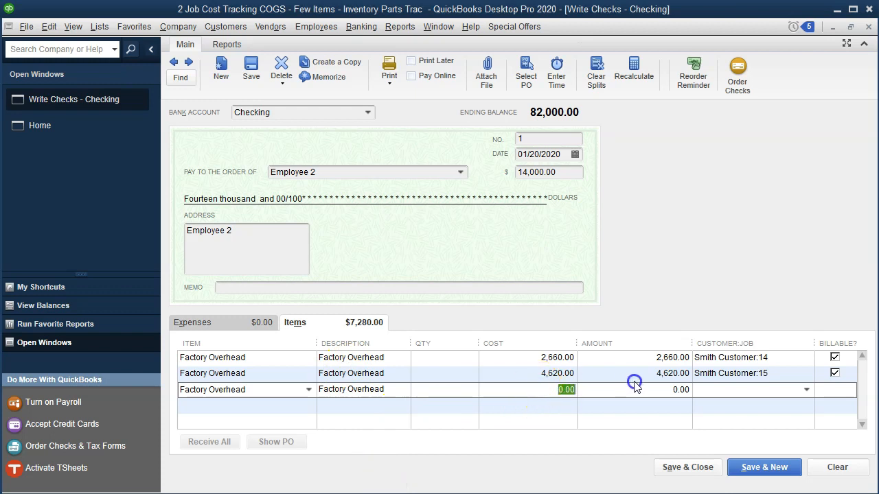
type("6720")
key("Tab")
type("Smith Customer:16")
key("Tab")
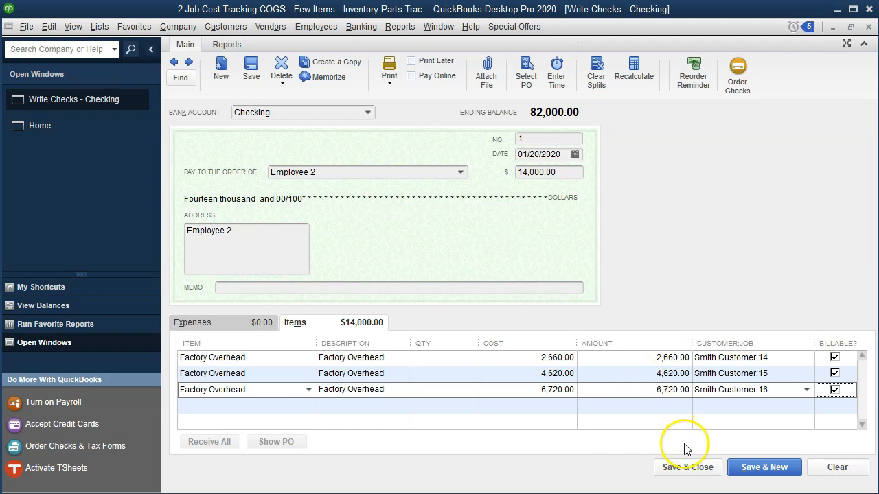
Change the check's duplicate number to 2, then save and close the check, accepting its future date
left_click(690, 467)
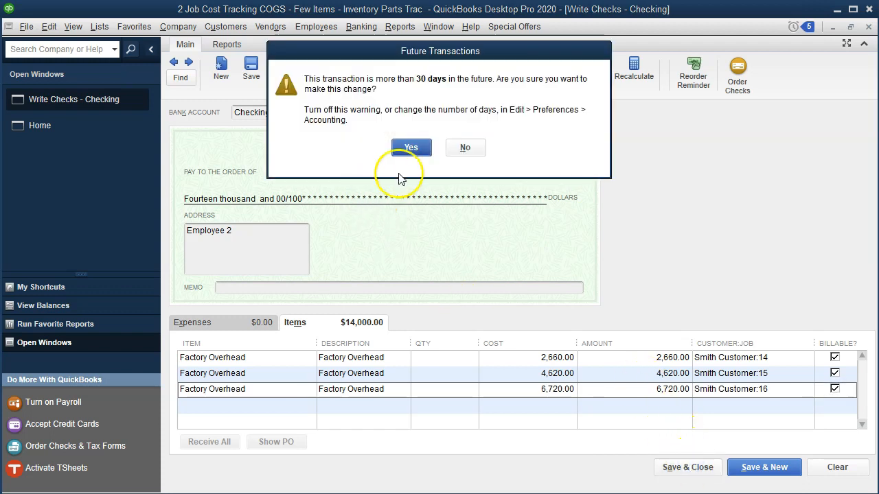
left_click(412, 153)
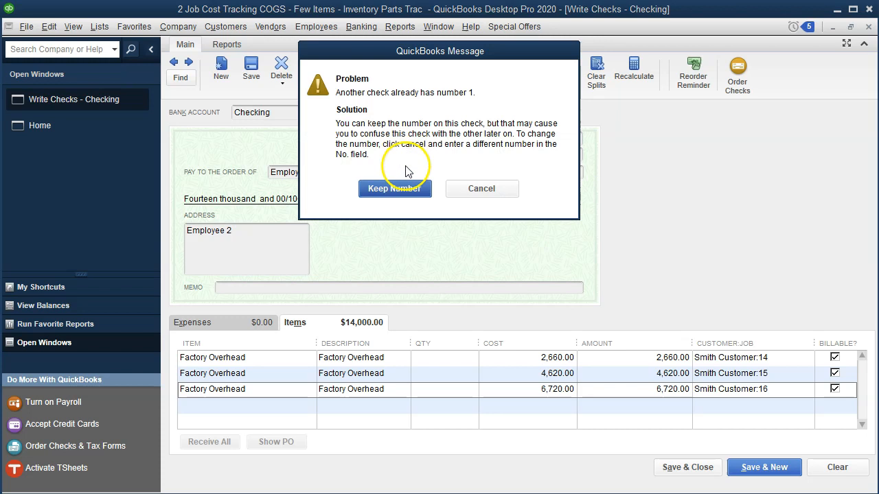
left_click(507, 187)
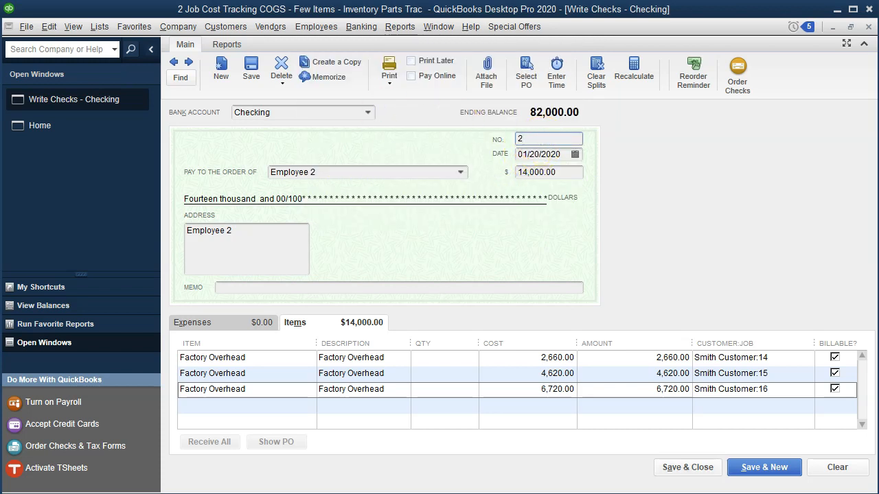
left_click(699, 470)
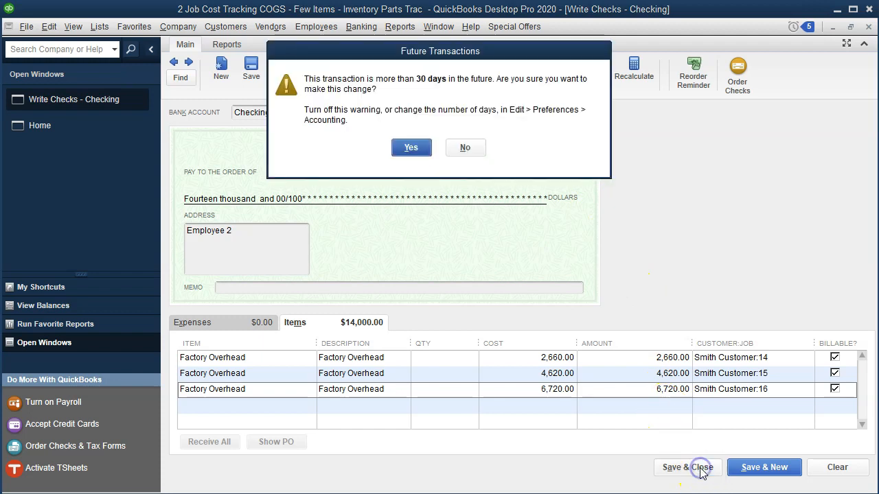
left_click(411, 148)
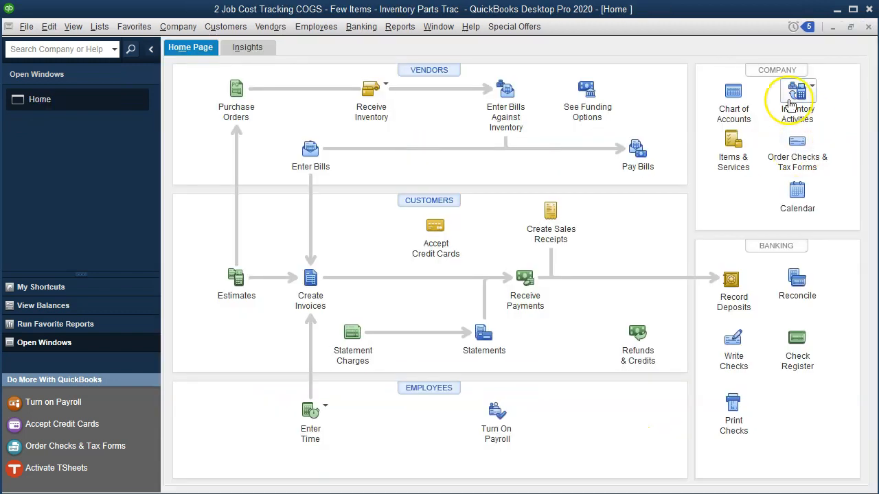
Open the Trial Balance report and set its date range from 01/01/2020 to 12/31/2020
left_click(407, 30)
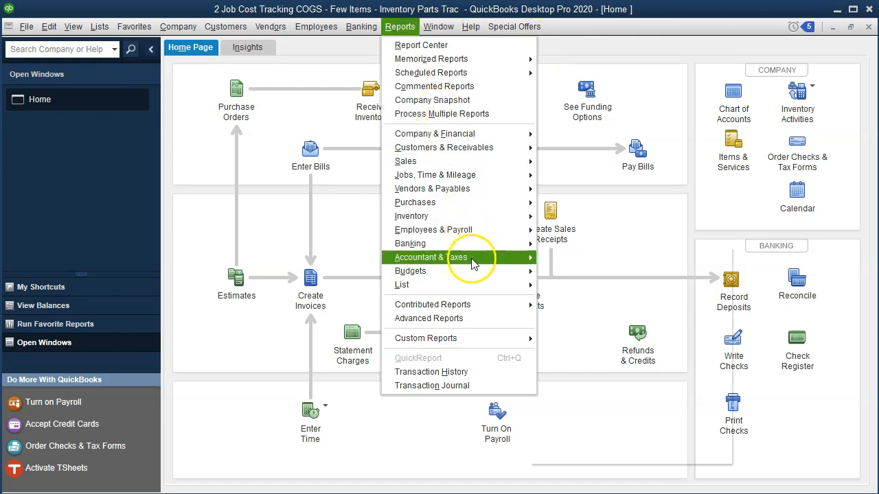
mouse_move(506, 257)
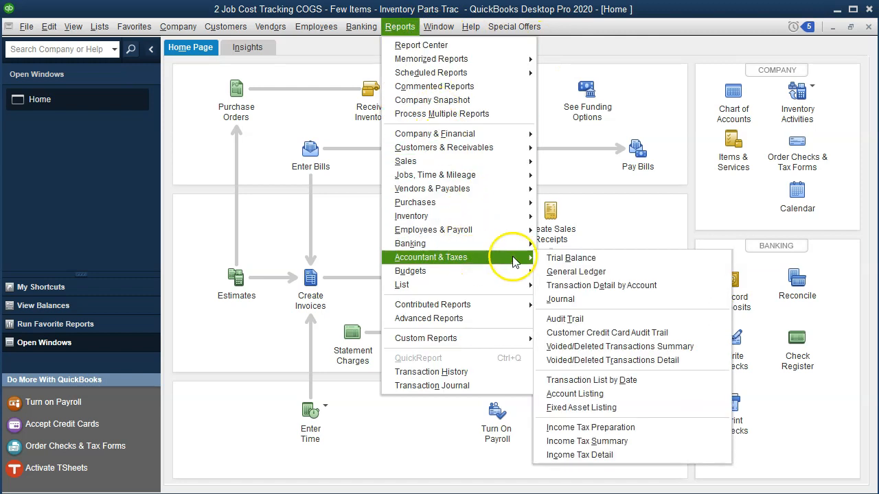
left_click(614, 259)
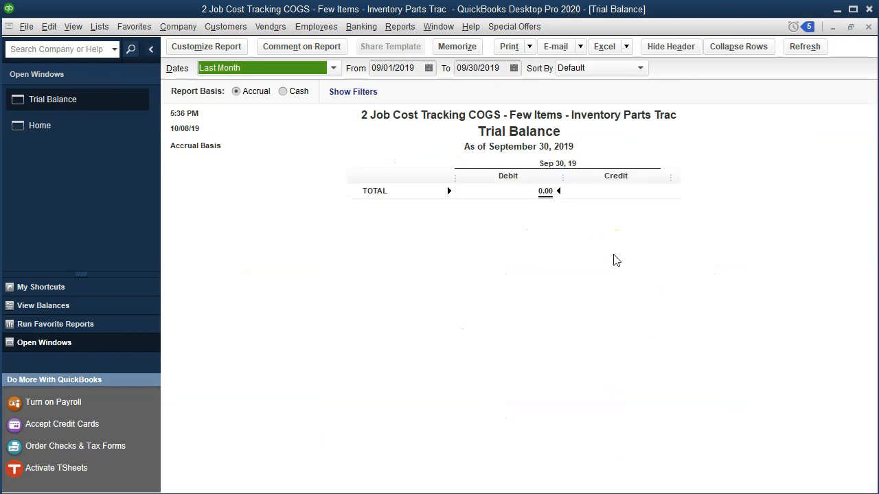
key("Tab")
type("01012020")
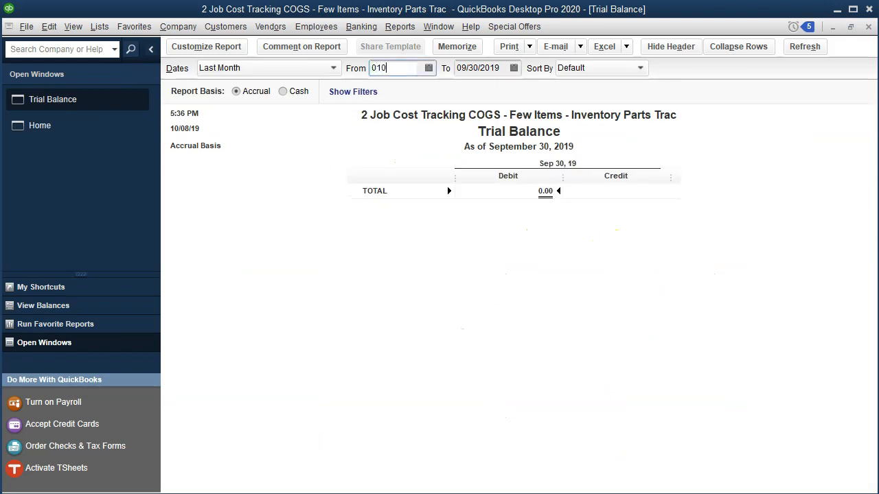
key("Tab")
type("12/31/20")
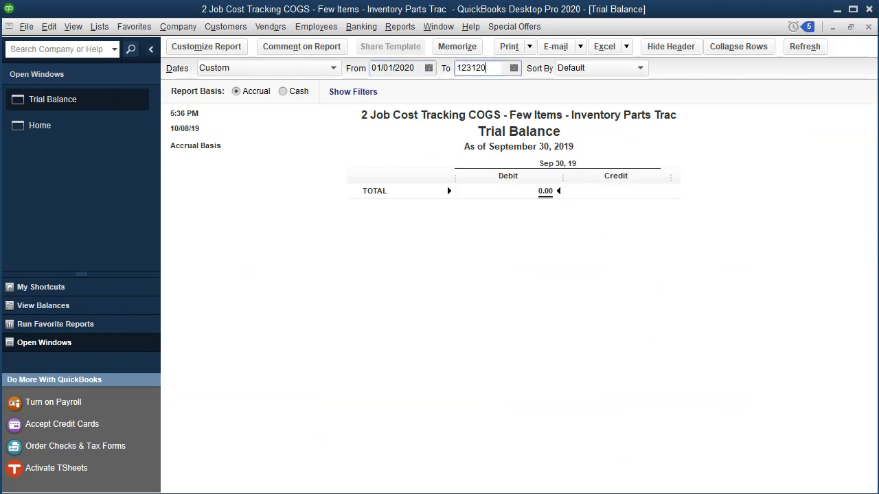
key("Tab")
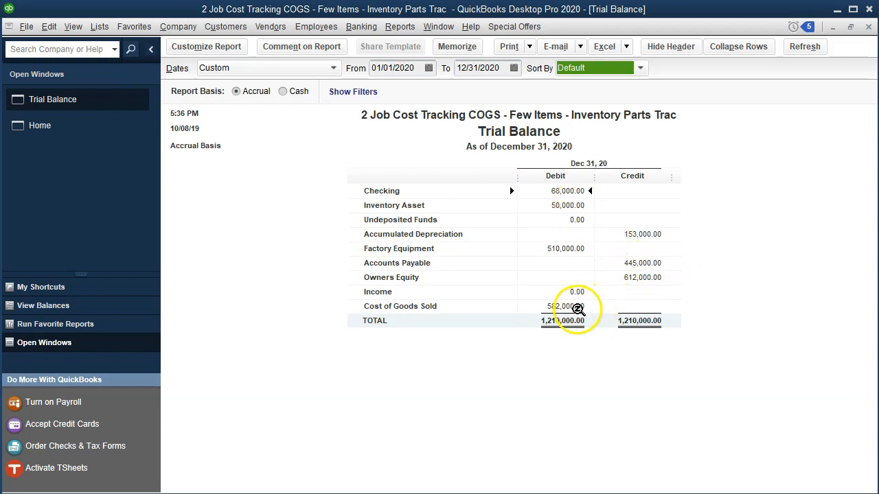
Drill into the Cost of Goods Sold balance, open the 1/20 check for Job 16, and return to the Trial Balance
left_click(576, 306)
double_click(575, 306)
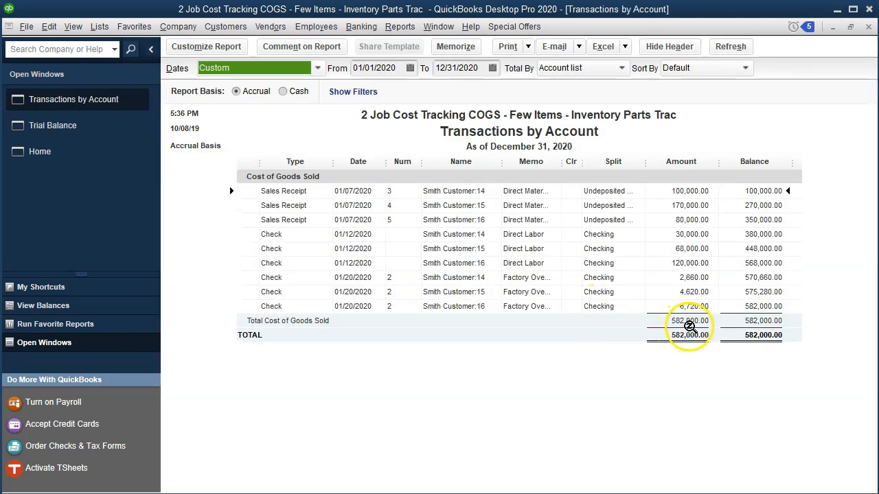
double_click(690, 306)
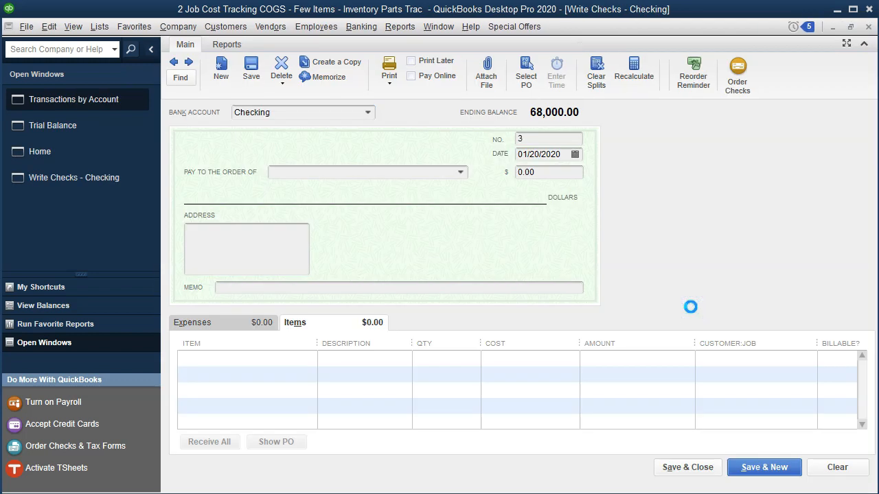
left_click(868, 27)
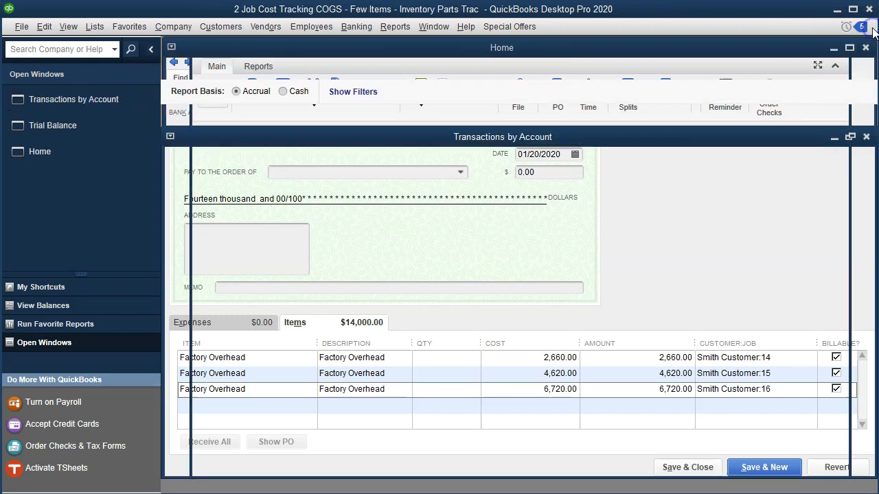
left_click(869, 27)
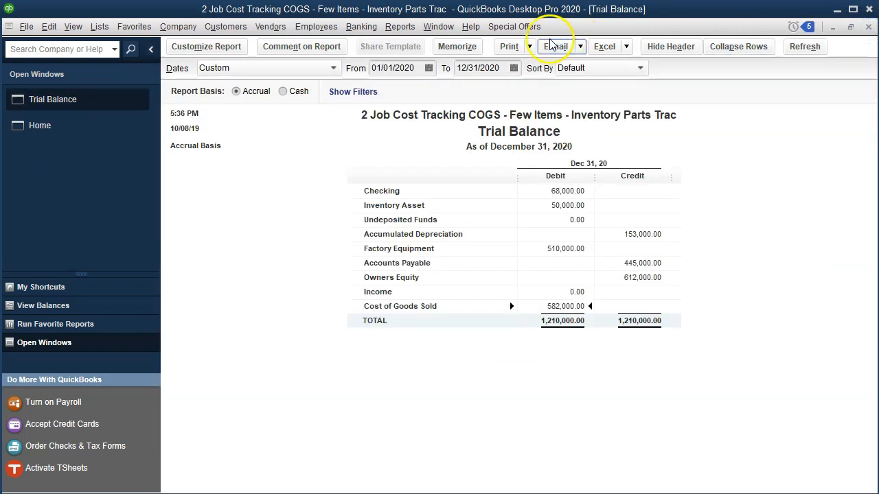
Open the Job Estimates vs. Actuals Summary report to examine the costs of Jobs 14, 15 and 16
left_click(410, 31)
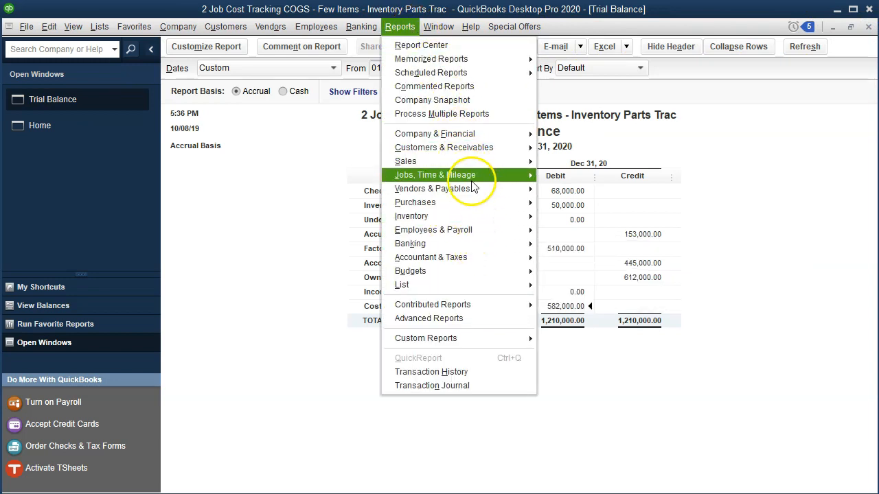
mouse_move(471, 181)
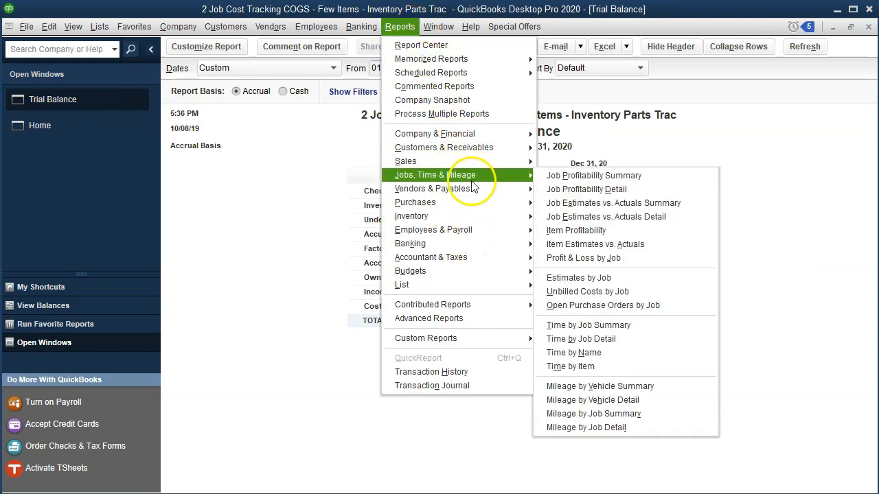
left_click(700, 205)
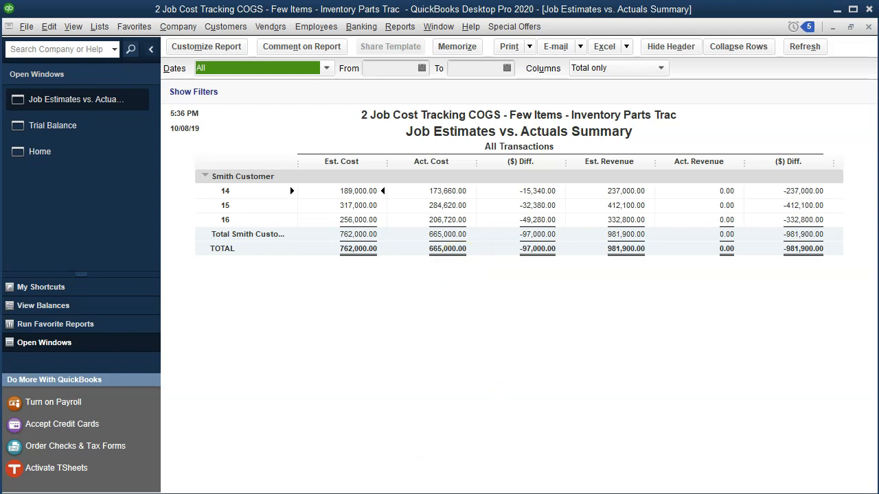
Switch to the Excel worksheet and check the Total Open Jobs formula and beginning balance against the QuickBooks job costs
left_click(480, 493)
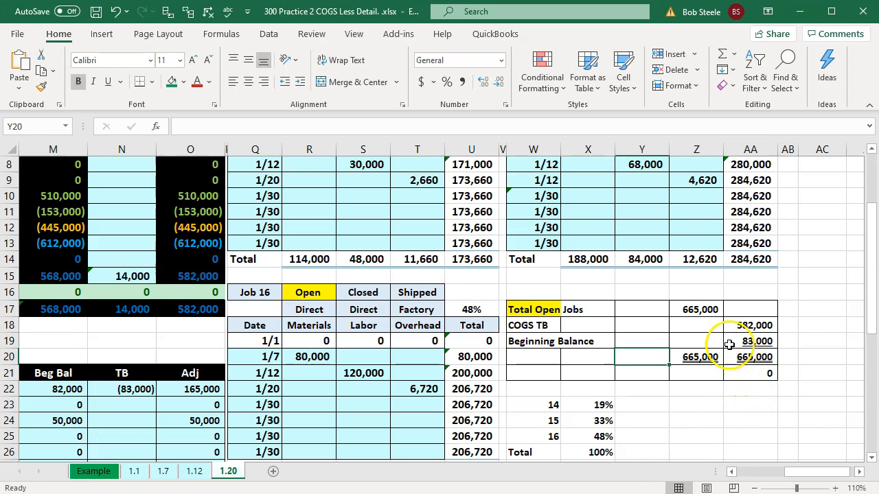
left_click(710, 310)
double_click(712, 309)
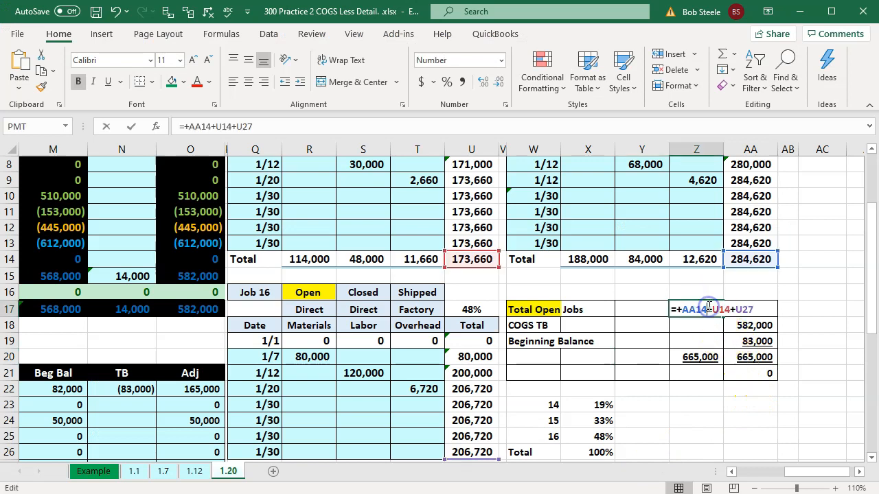
key("Return")
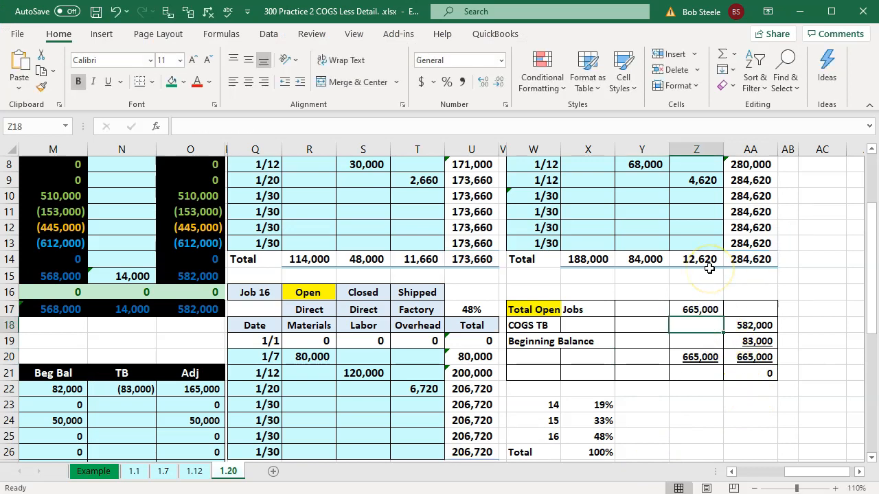
left_click(768, 336)
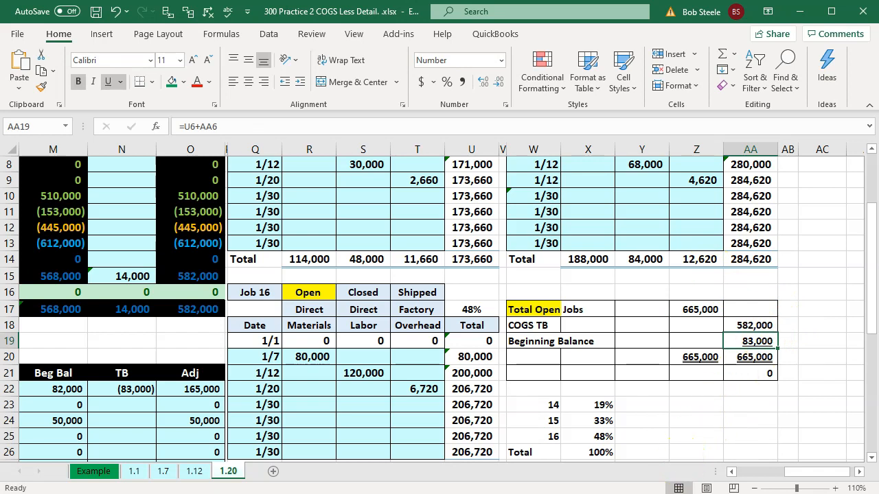
key("alt+Tab")
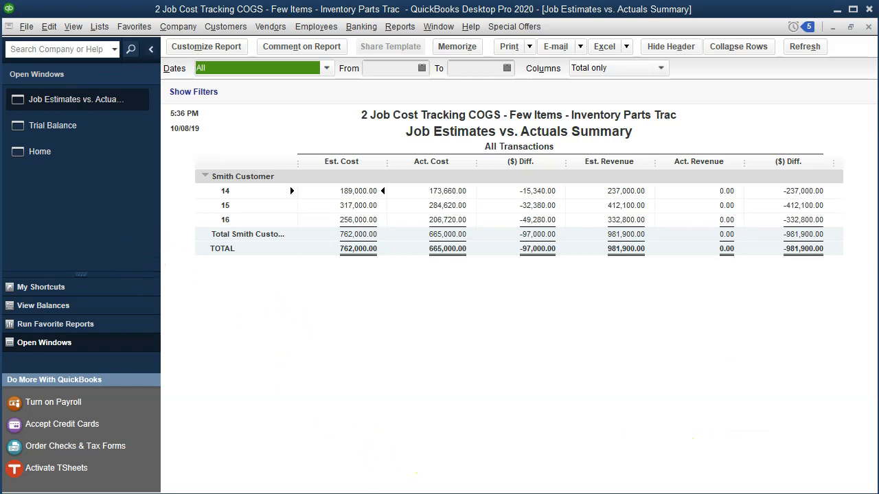
Return to the Excel 1.20 sheet and give the 1/20 entry's date cells B14:B15 the light blue fill
key("alt+Tab")
left_click(366, 414)
left_click(376, 259)
key("Left")
key("Left")
key("Left")
key("Left")
key("Left")
key("Left")
key("Left")
key("Left")
key("Left")
key("Left")
key("Left")
key("Left")
key("Left")
key("Left")
key("Left")
key("Left")
key("Left")
key("Left")
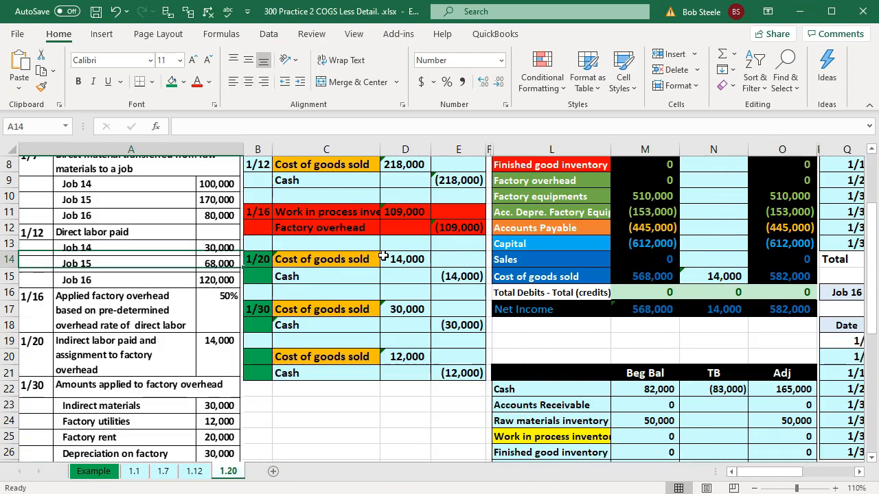
left_click(260, 268)
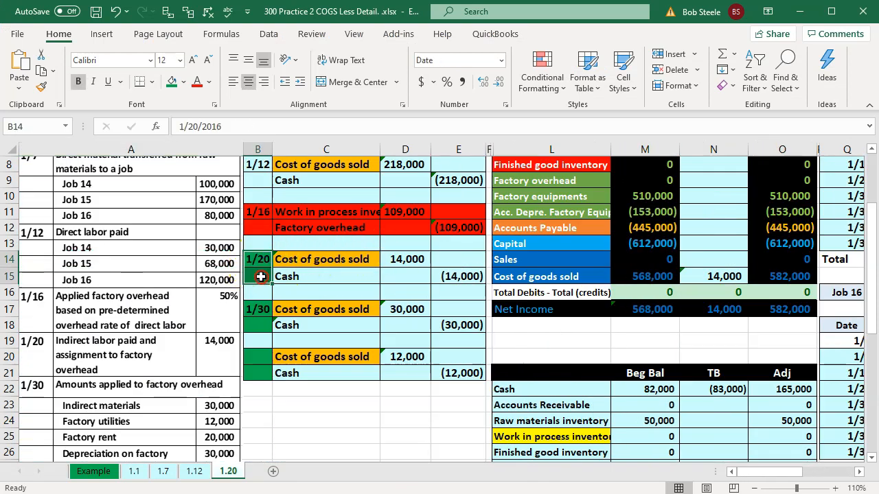
right_click(262, 259)
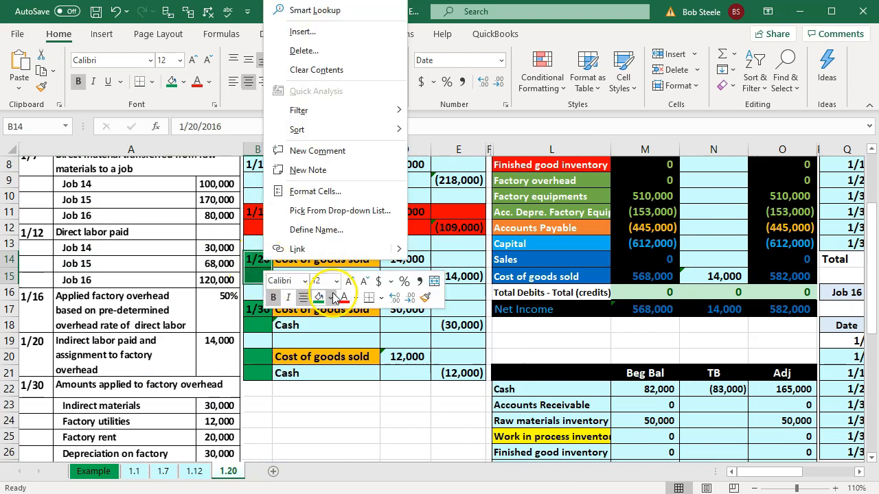
left_click(331, 297)
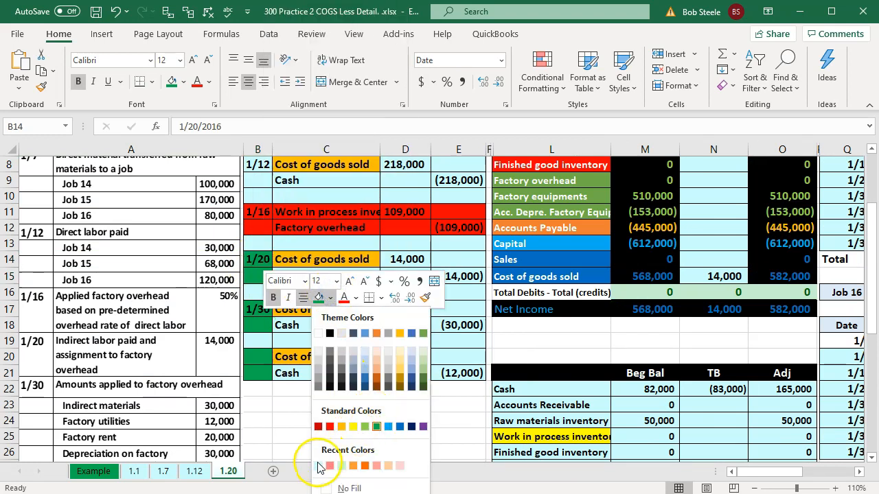
left_click(319, 465)
Review the 1/30 cost of goods sold and cash journal entry alongside the trial balance entries
left_click(290, 341)
left_click(314, 312)
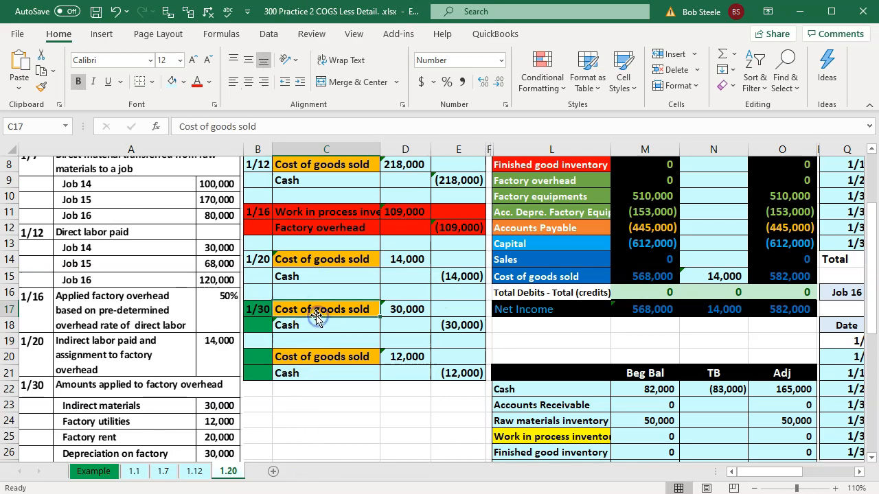
scroll(314, 316, "down", 1)
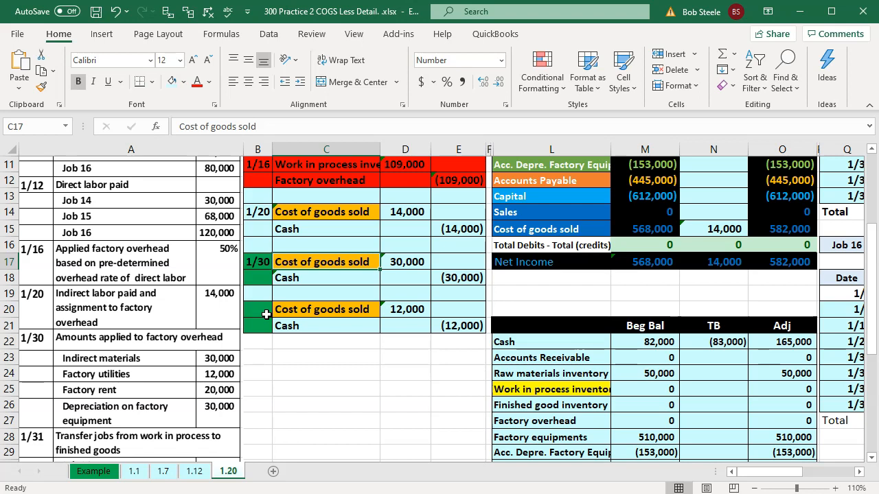
left_click(413, 264)
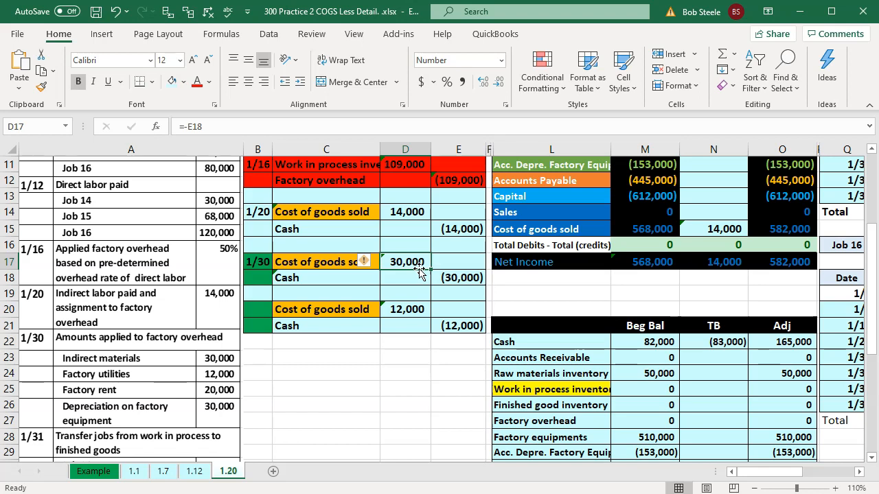
scroll(421, 270, "up", 2)
left_click(548, 297)
key("Down")
key("Down")
key("Right")
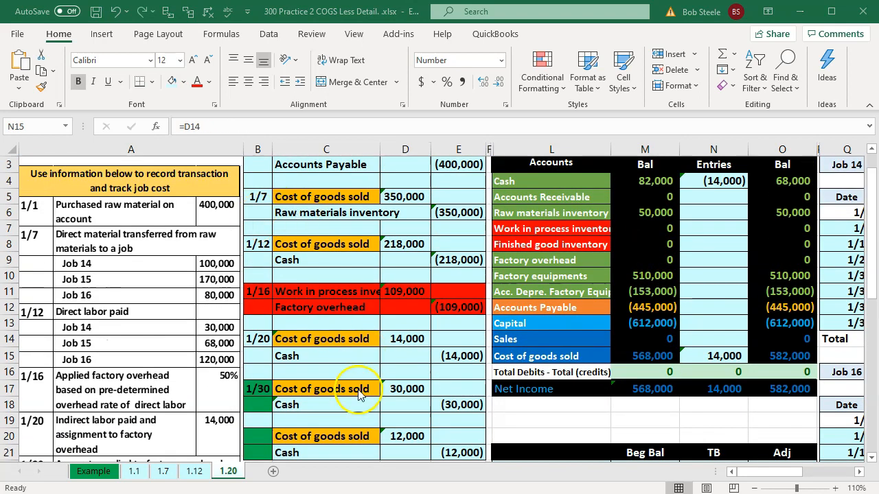
left_click(356, 389)
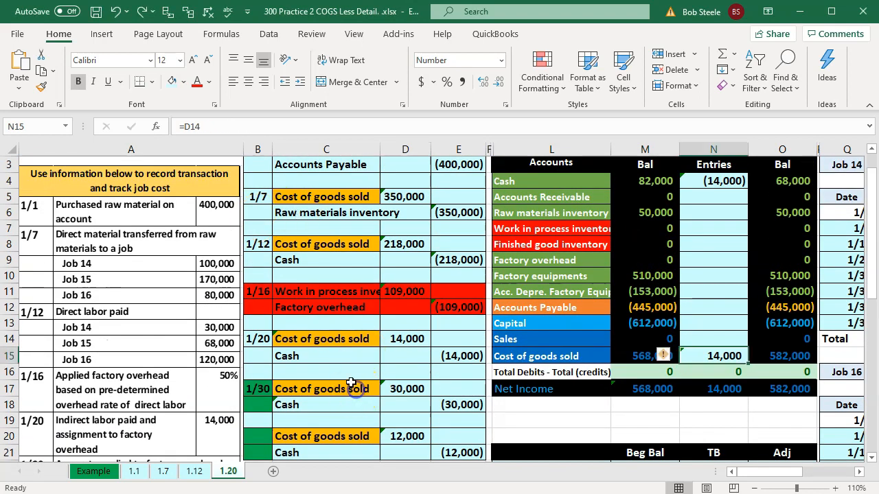
Extend the Cost of goods sold entry in N15 to include the 1/30 debit, using =D14+D17
left_click(726, 356)
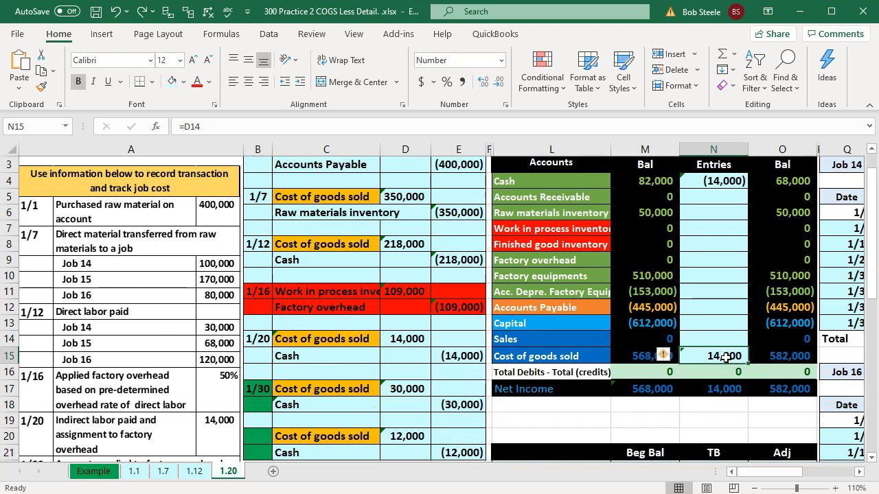
double_click(726, 356)
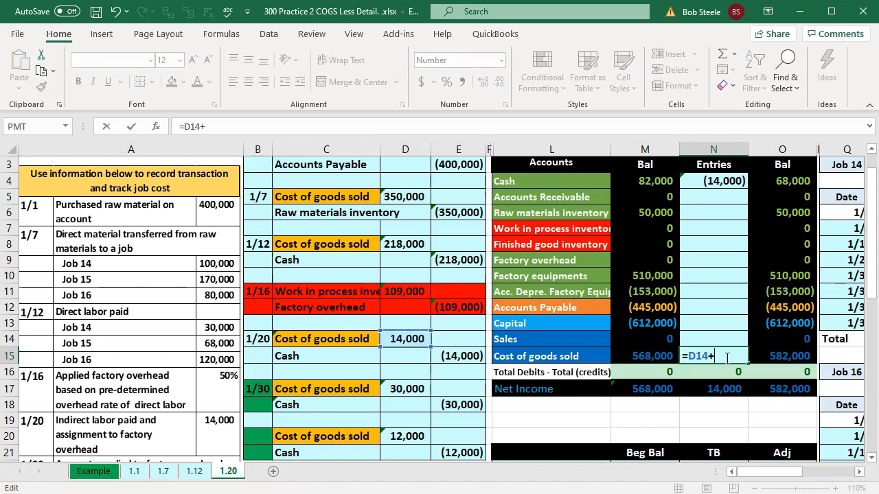
type("+")
key("Left")
key("Left")
key("Left")
key("Left")
key("Left")
key("Down")
key("Down")
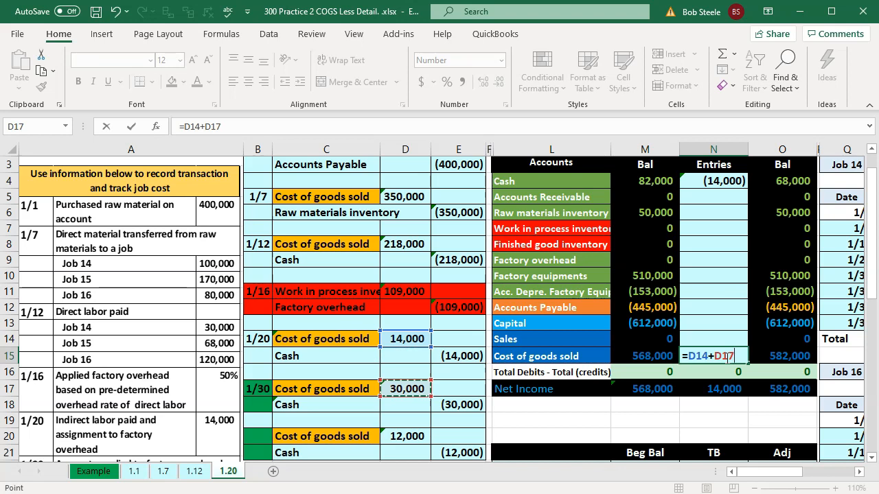
key("Return")
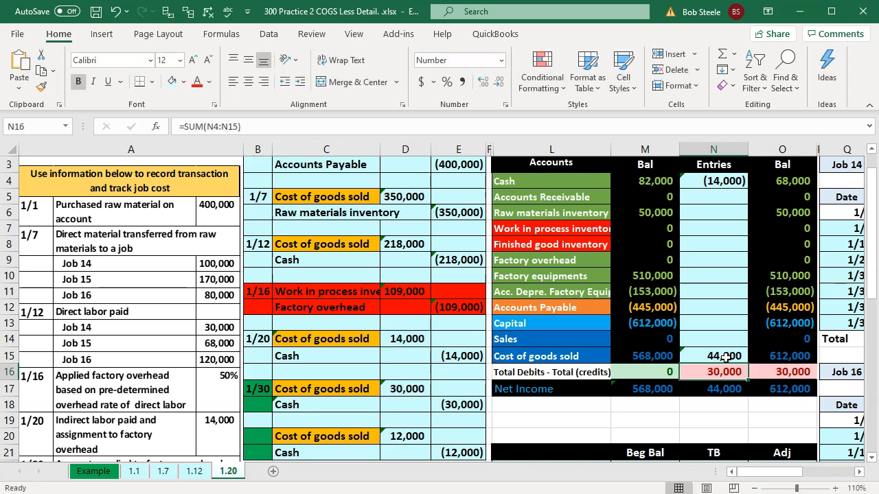
Extend the Cash entry in N4 to include the 1/30 credit, using =E15+E18
double_click(714, 180)
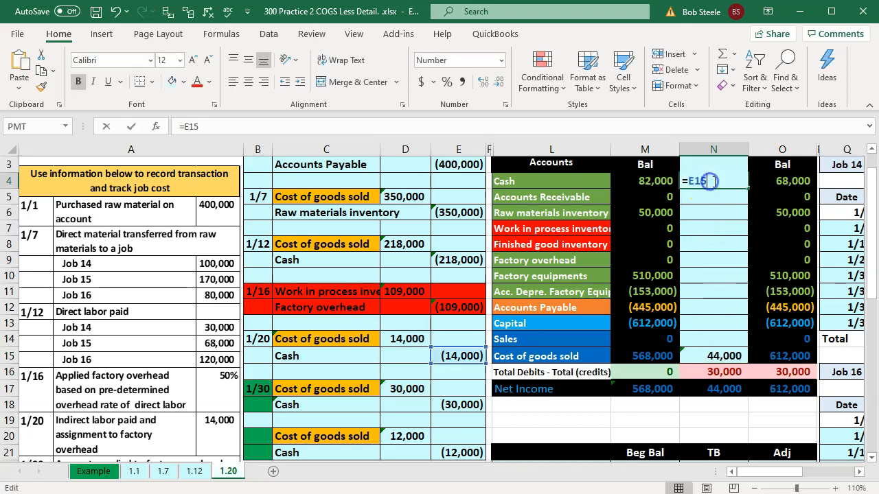
type("+")
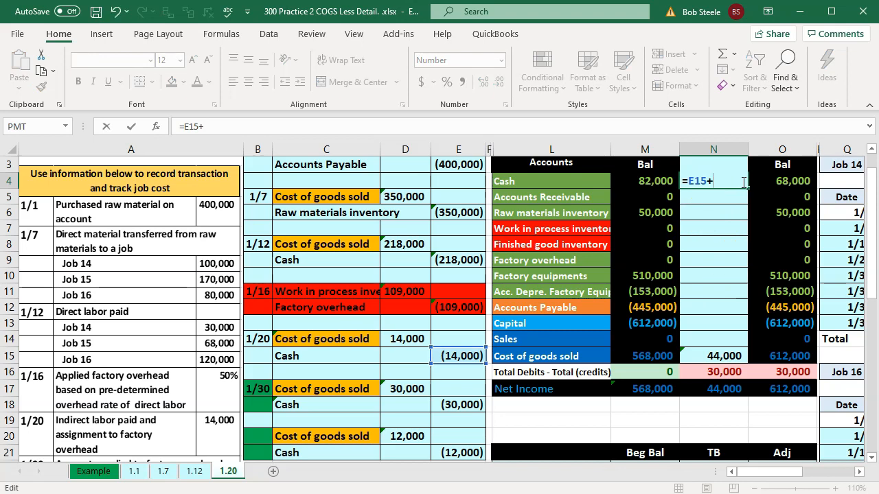
left_click(470, 405)
key("Return")
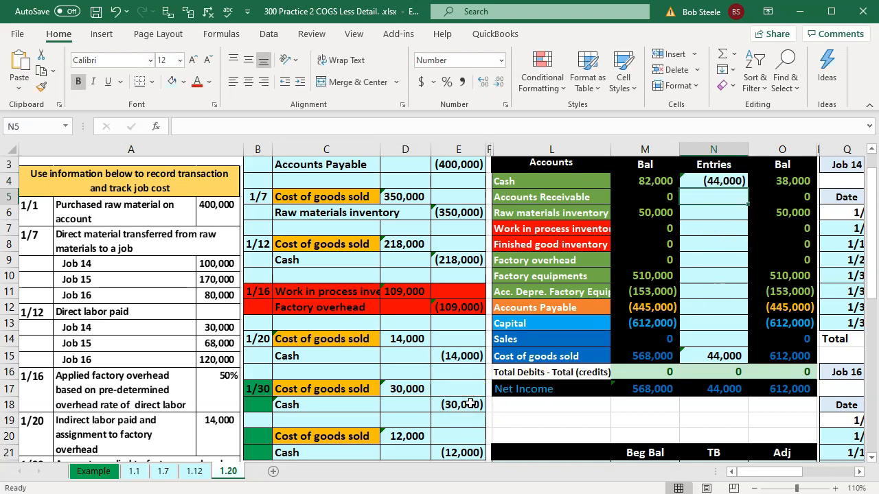
Enter Job 14's 1/30 factory overhead in T10 as =30000*U4
key("Down")
key("Down")
key("Right")
key("Right")
key("Right")
key("Right")
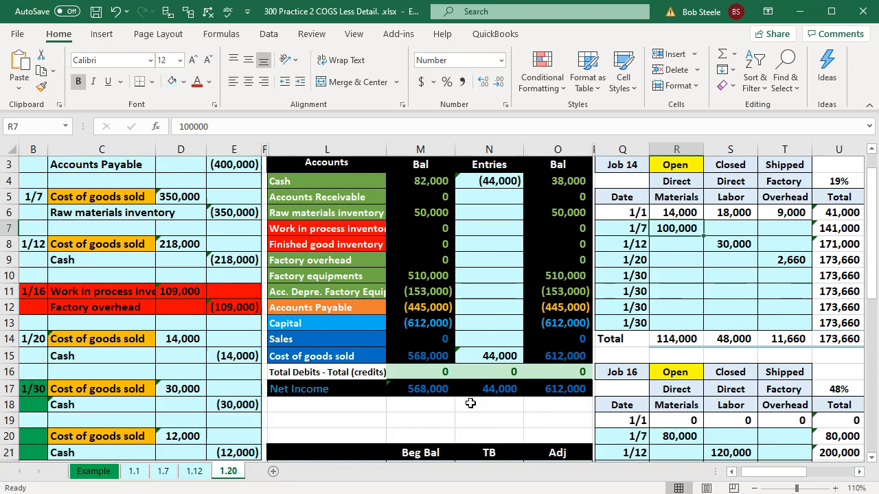
key("Right")
key("Right")
key("Right")
key("Right")
key("Right")
key("Right")
key("Right")
key("Right")
key("Left")
key("Left")
key("Left")
key("Left")
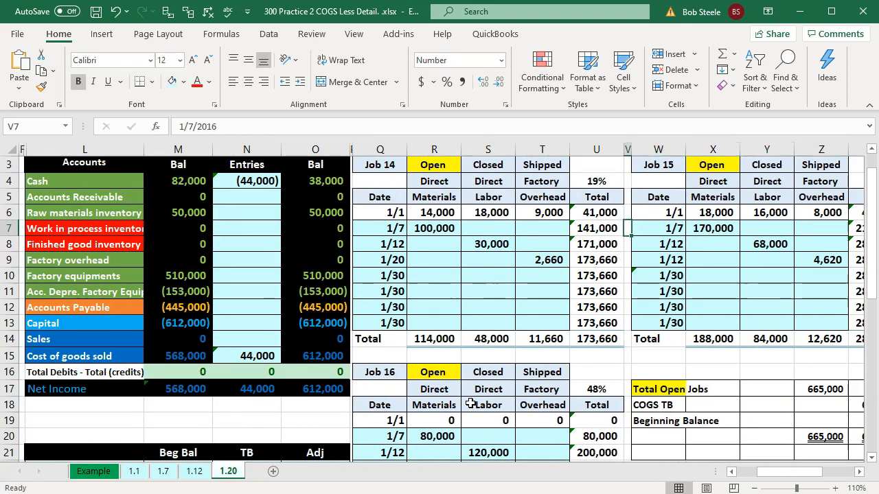
key("Left")
key("Left")
key("Down")
key("Down")
key("Down")
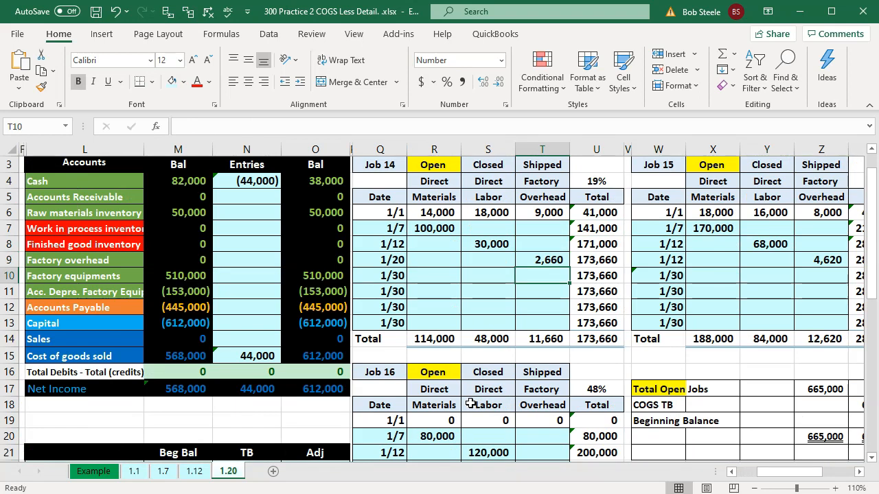
type("=30000")
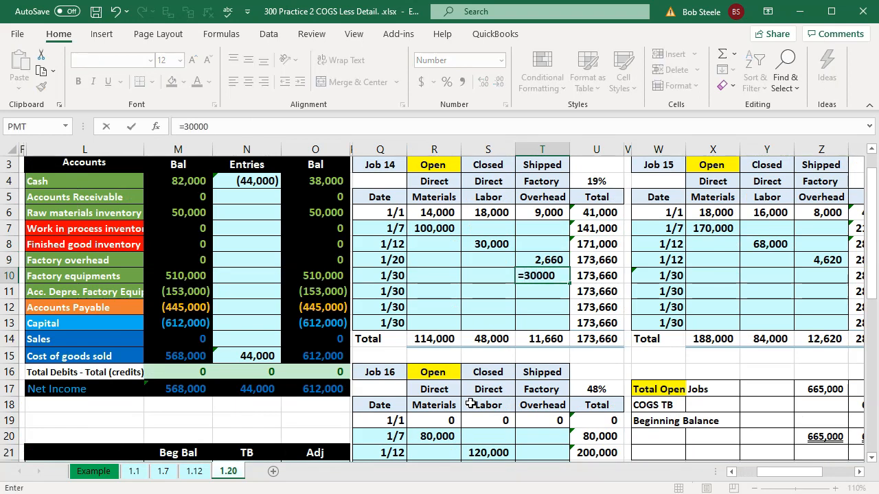
type("*")
key("Right")
key("Right")
key("Up")
Enter Job 15's 1/30 factory overhead in Z10 as 30000 multiplied by its allocation percentage in AA4
key("Up")
key("Up")
key("Up")
key("Up")
key("Up")
key("Left")
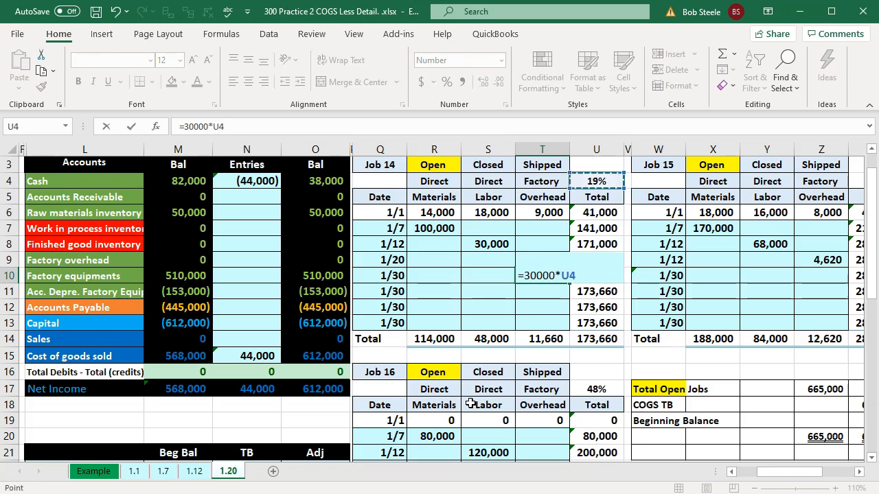
key("Return")
key("Right")
key("Right")
key("Right")
key("Right")
key("Right")
key("Right")
key("Right")
key("Left")
key("Up")
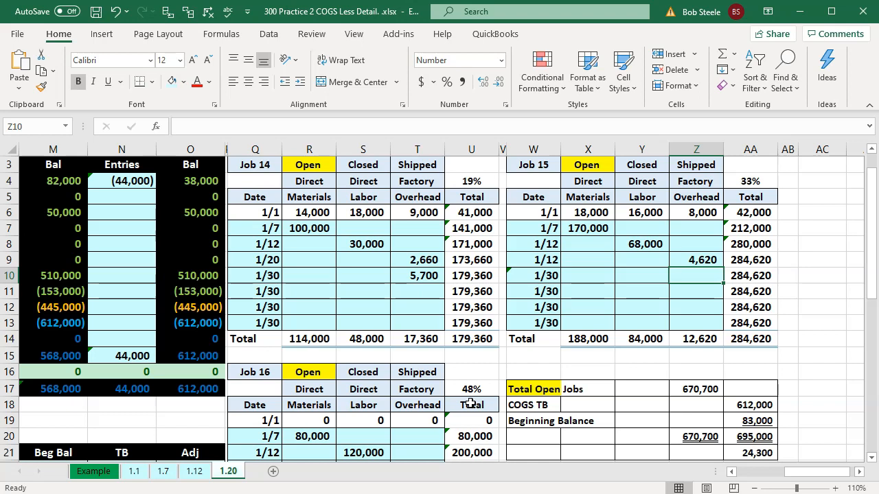
type("=30")
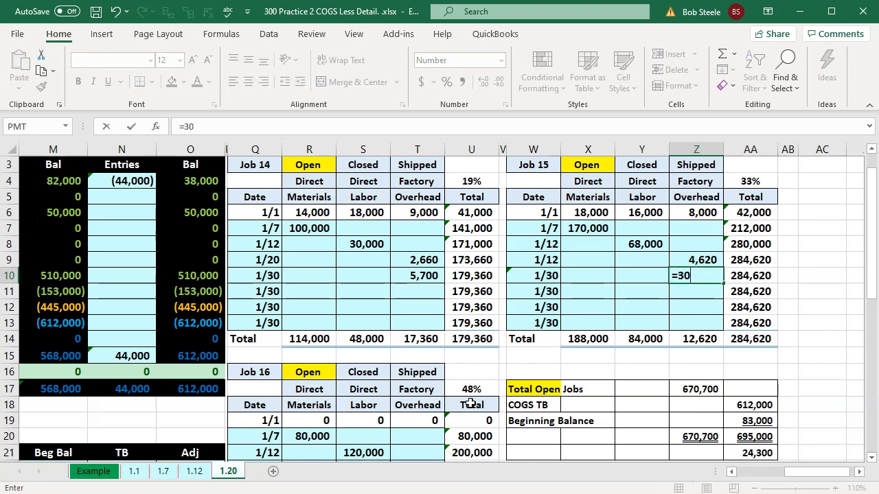
type("000*")
key("Right")
key("Up")
key("Up")
key("Up")
key("Up")
key("Up")
key("Up")
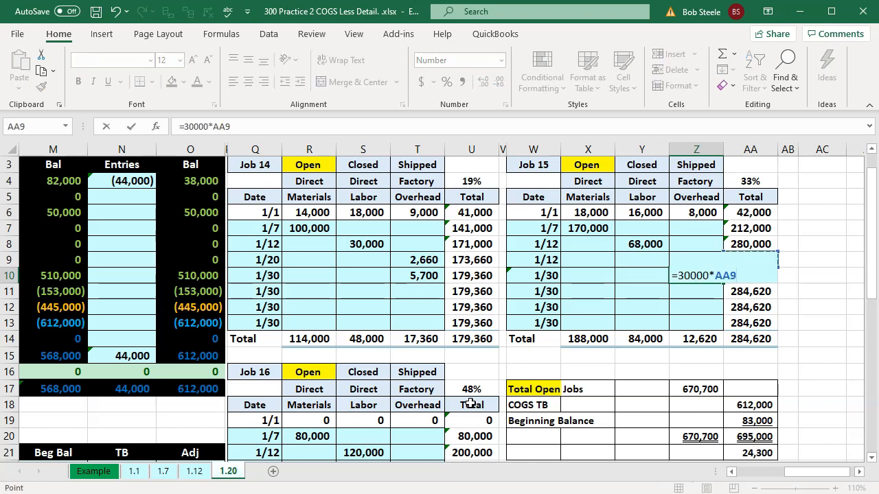
key("Return")
Enter Job 16's 1/30 factory overhead in T23 as =30000*U17
key("Down")
key("Down")
key("Down")
key("Down")
key("Down")
key("Down")
key("Down")
key("Down")
key("Down")
key("Down")
key("Down")
key("Down")
key("Down")
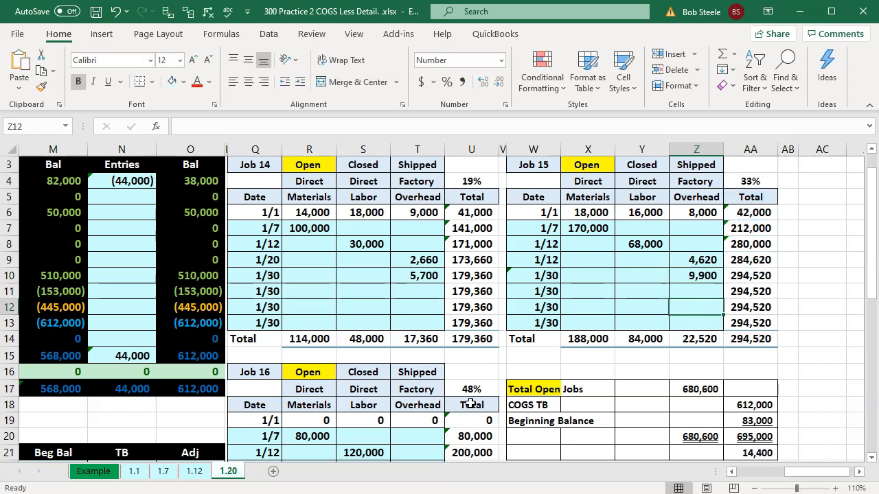
key("Left")
key("Left")
key("Left")
key("Left")
key("Left")
key("Left")
key("Up")
type("=")
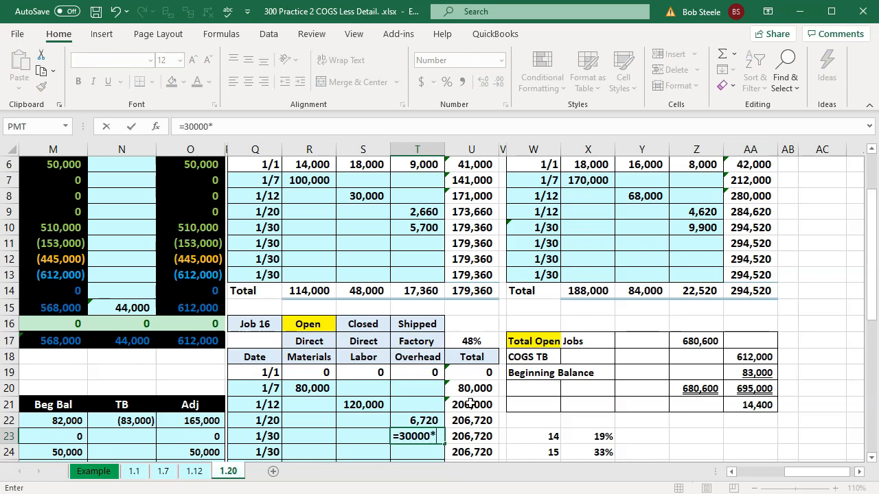
type("30000*")
key("Up")
key("Up")
key("Up")
key("Up")
key("Up")
key("Up")
key("Right")
key("Return")
key("Up")
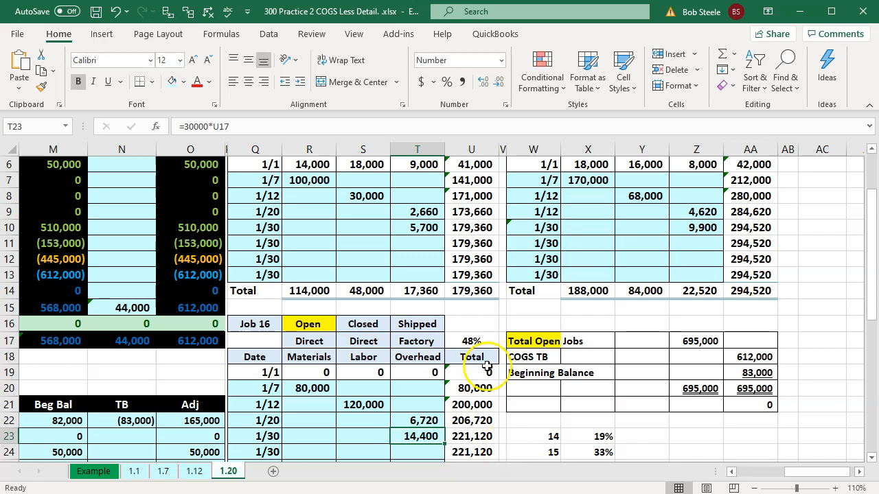
Check the 1/30 overhead allocations and the reconciliation formulas for total open jobs, COGS TB and beginning balance in Z17, AA18 and AA19
left_click(421, 226, "ctrl")
left_click(688, 226, "ctrl")
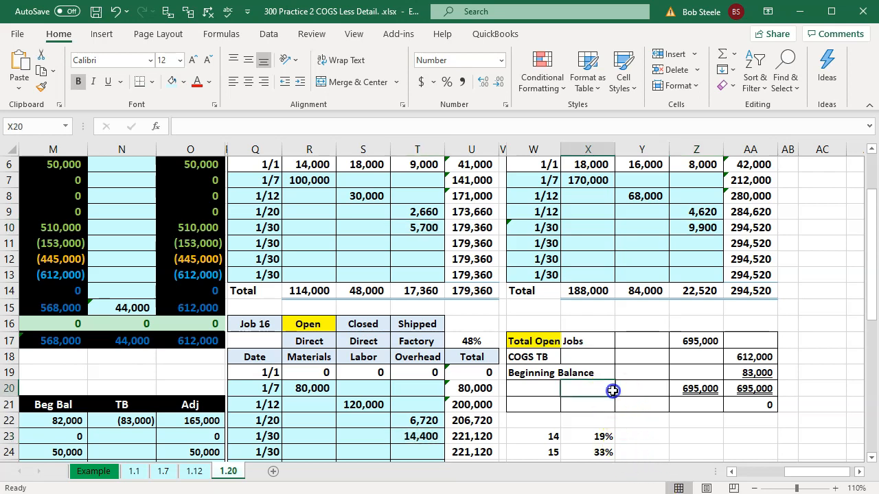
double_click(690, 342)
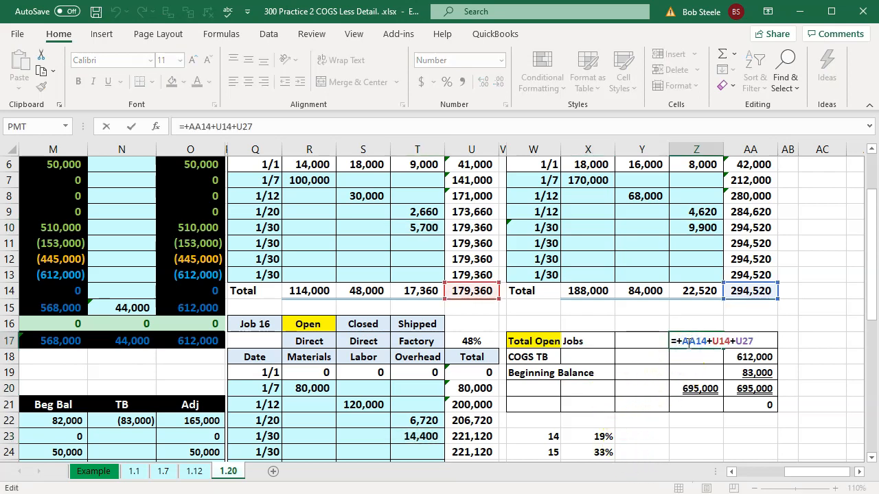
scroll(688, 338, "down", 1)
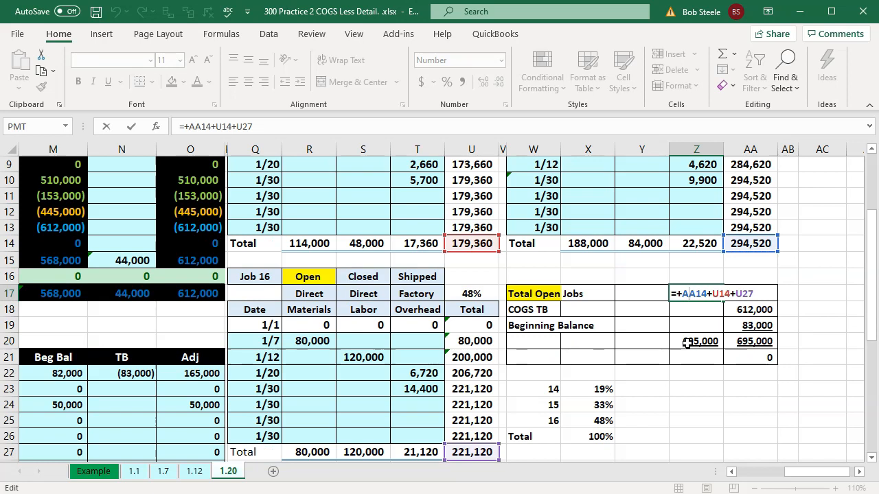
key("Return")
left_click(764, 310)
type("=+O15")
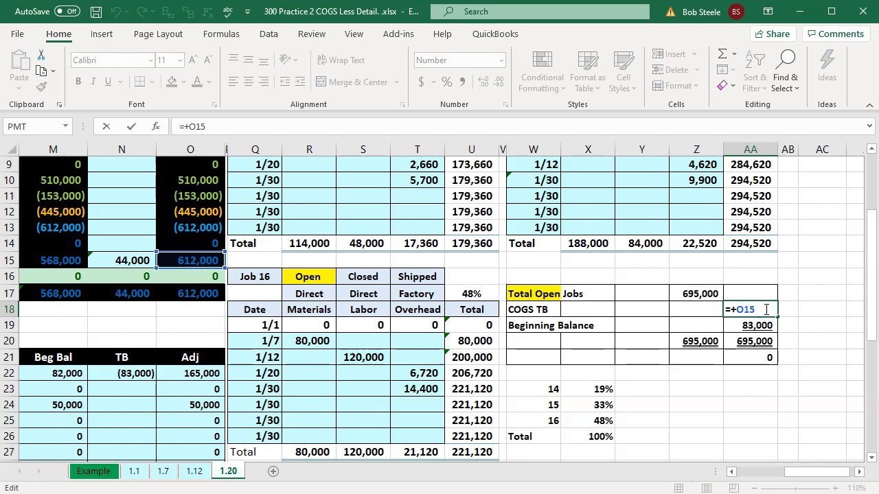
key("Return")
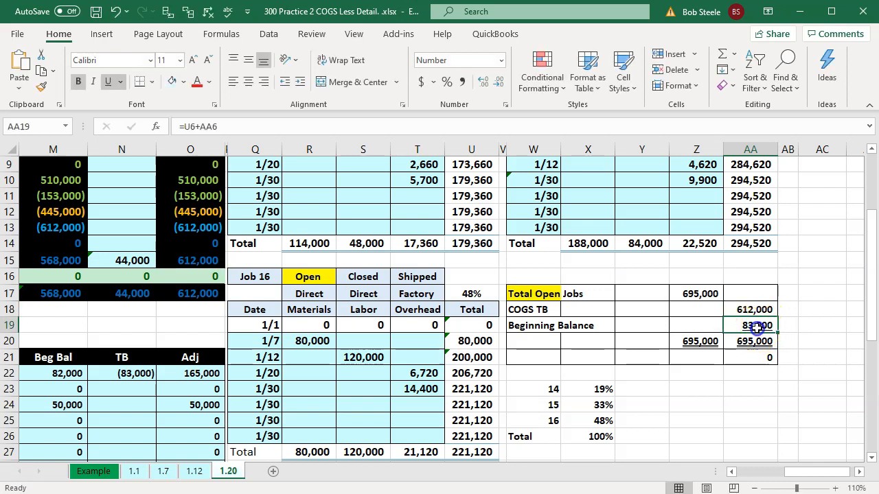
double_click(756, 326)
scroll(755, 336, "up", 3)
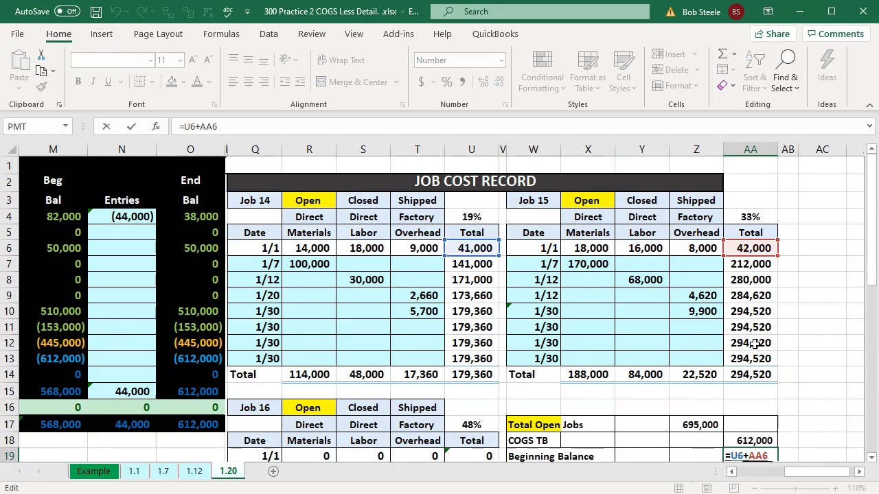
key("Return")
scroll(749, 371, "down", 1)
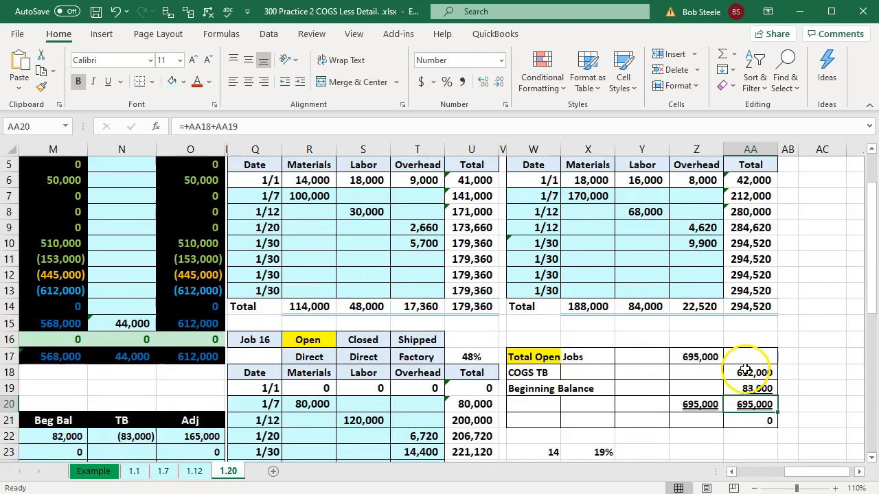
left_click(422, 305)
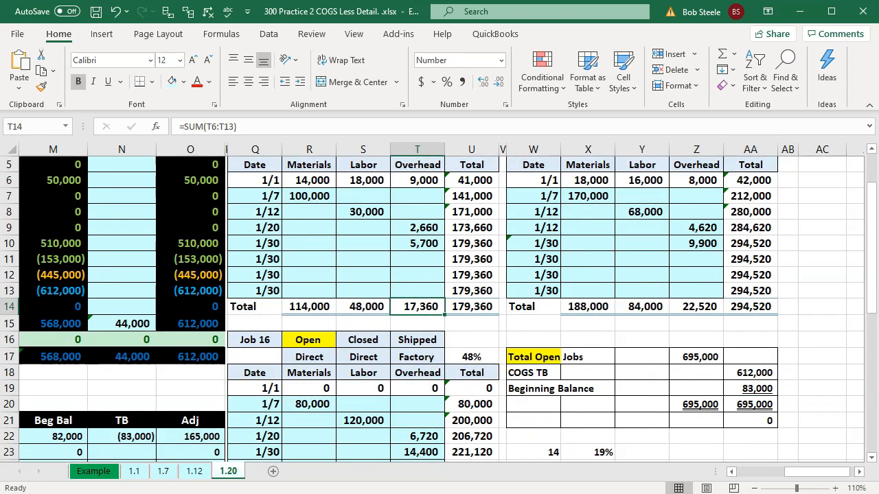
Switch to QuickBooks and start a new check from the Checking account dated 01/30/2020
left_click(557, 493)
left_click(65, 152)
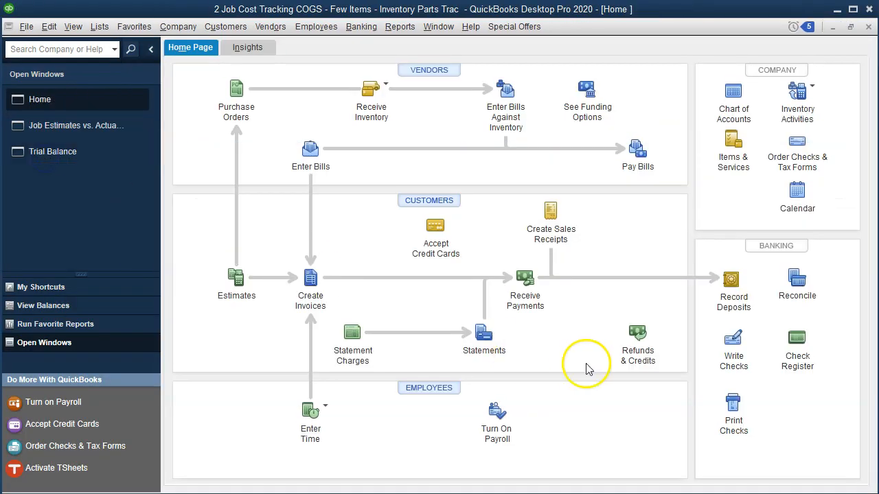
left_click(733, 339)
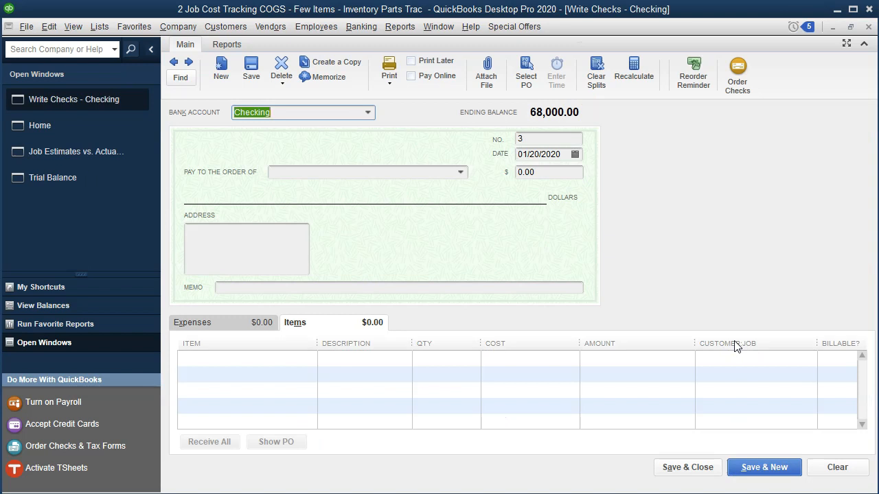
key("Tab")
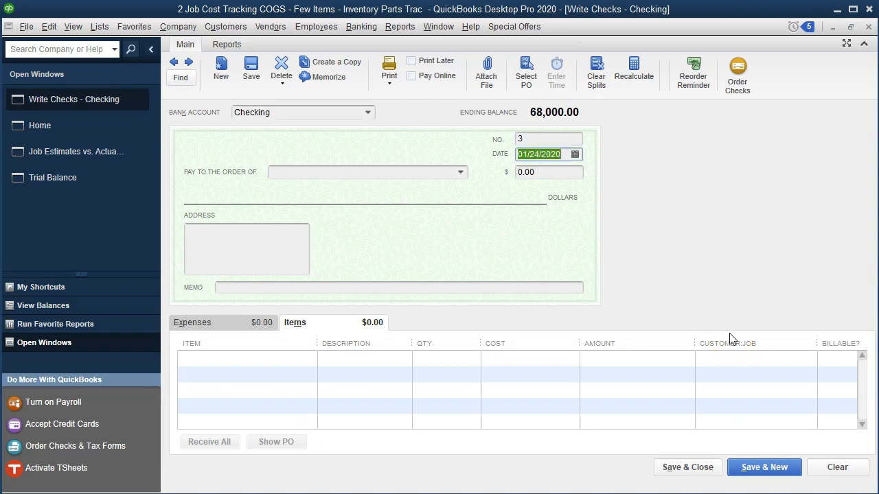
key("Tab")
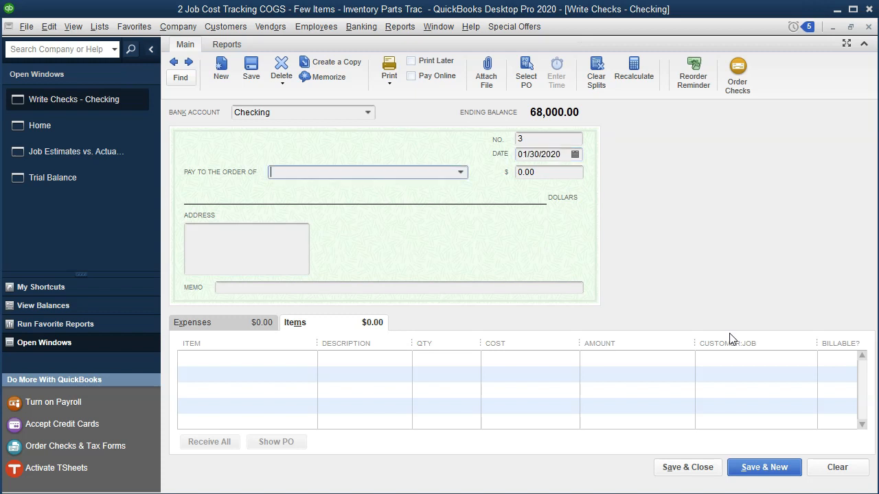
Make the check payable to Staples, adding it as a new vendor, for the amount of 30,000
type("Stap")
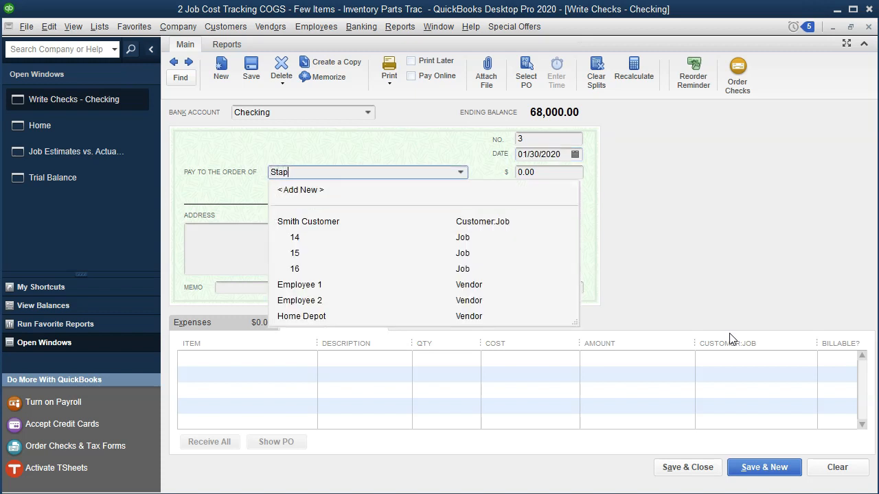
key("Tab")
key("Return")
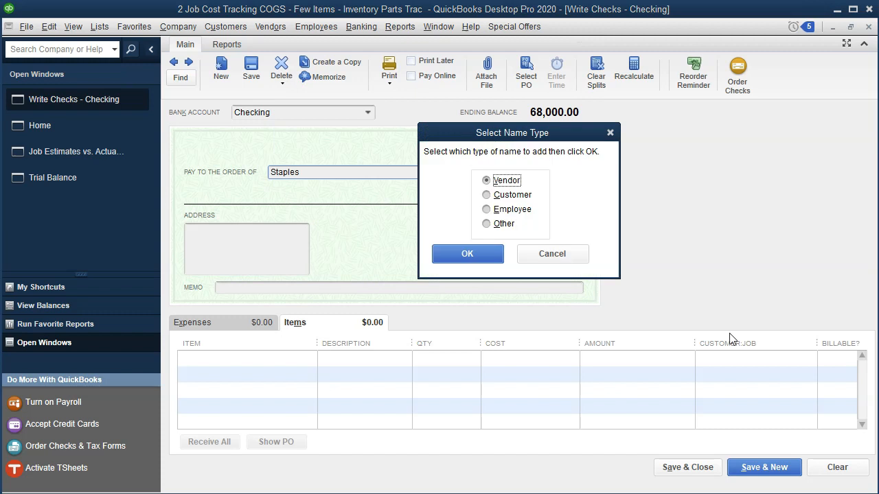
key("Return")
type("3")
key("Tab")
key("Tab")
key("Tab")
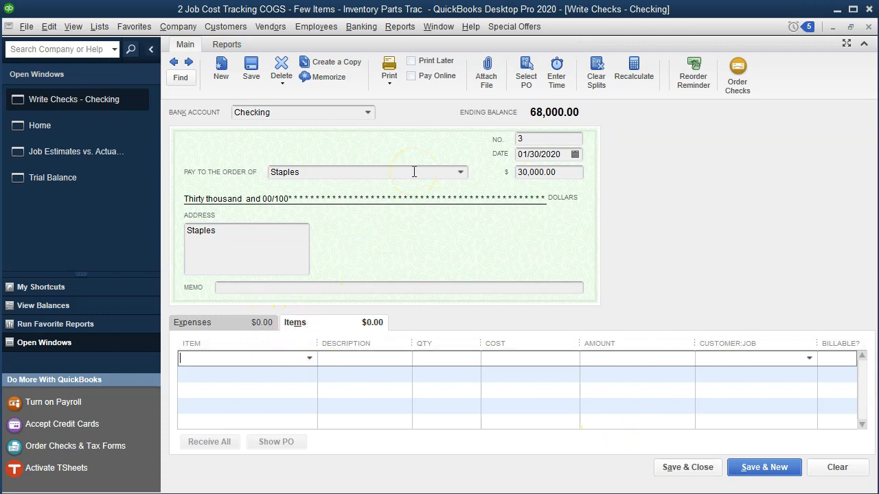
Add a Factory Overhead item line to the check costing 5,700, assigned to Job 14
type("Ov")
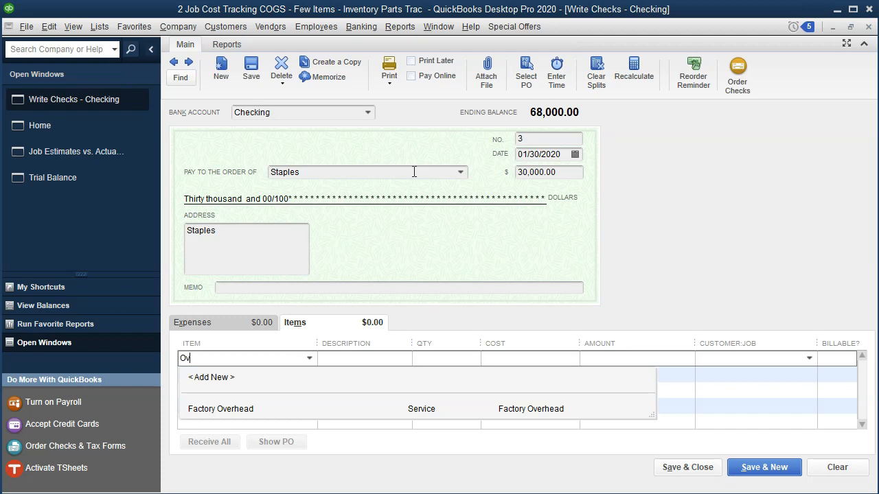
key("Down")
key("Tab")
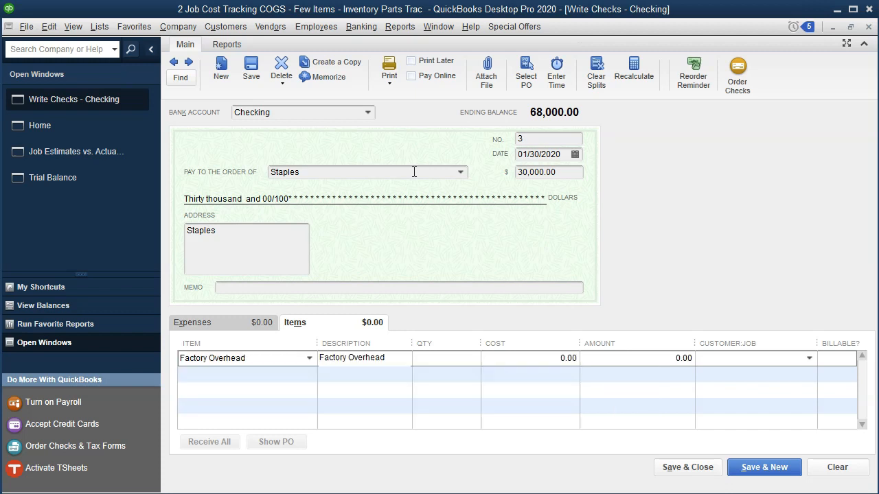
key("Tab")
key("Tab")
key("alt+Tab")
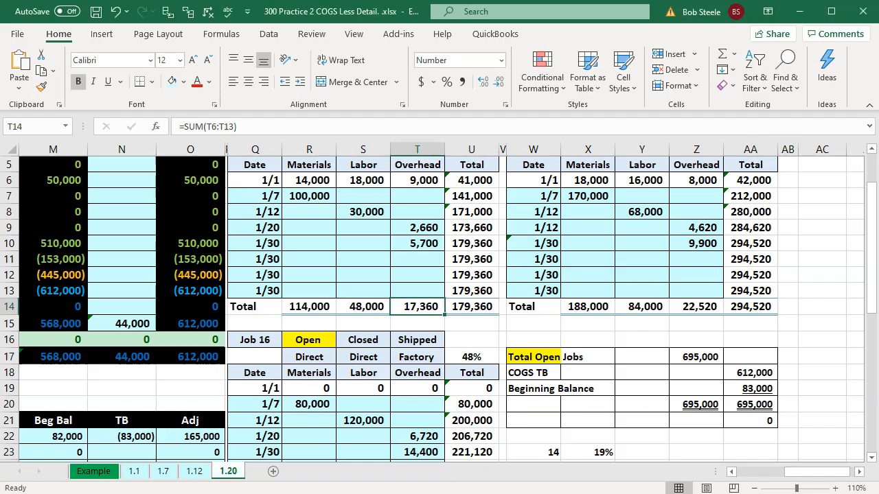
key("alt+Tab")
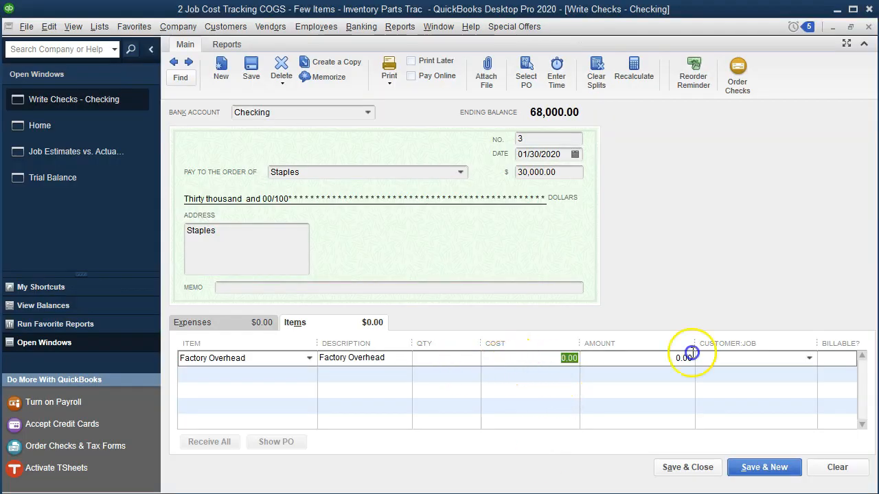
type("5700")
key("Tab")
left_click(714, 358)
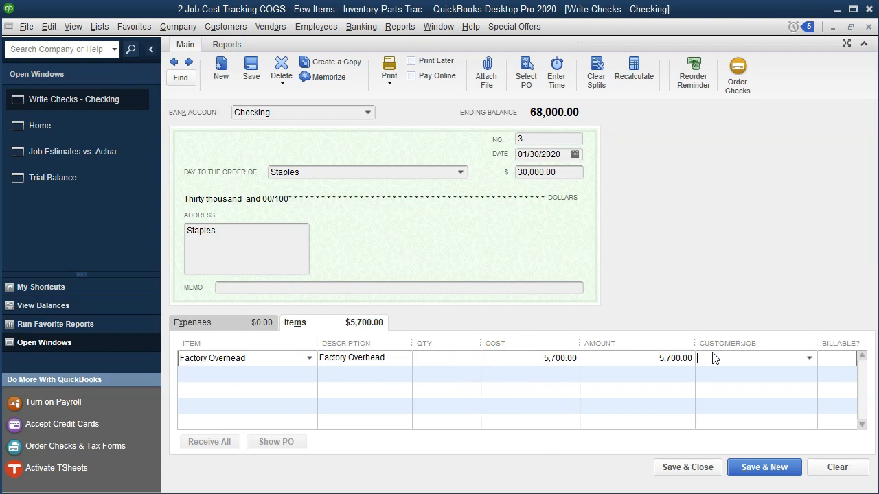
type("Smith Customer:14")
key("Tab")
Add a second Factory Overhead item line to the check costing 9,900, assigned to Job 15
key("Tab")
type("Fa")
key("Tab")
key("Tab")
key("Tab")
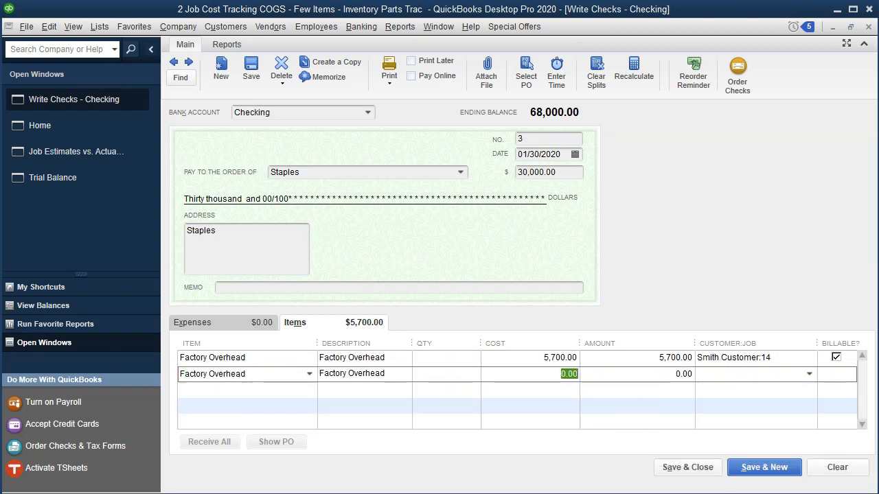
key("alt+Tab")
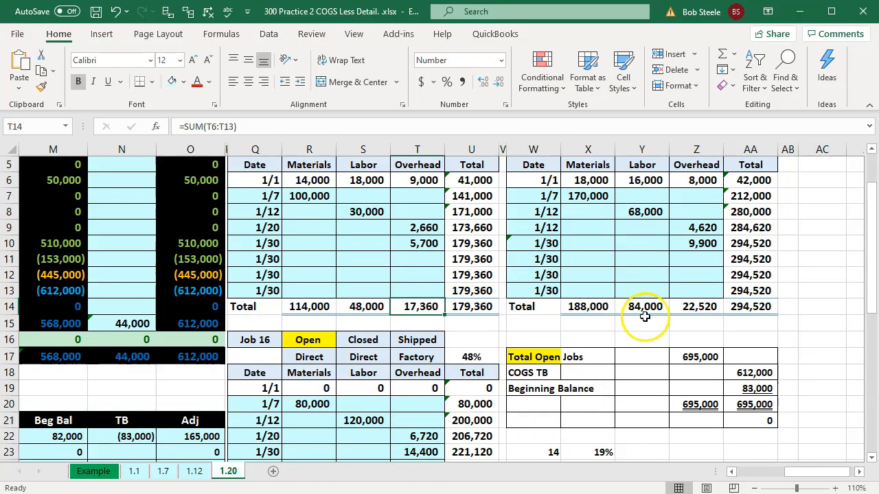
key("alt+Tab")
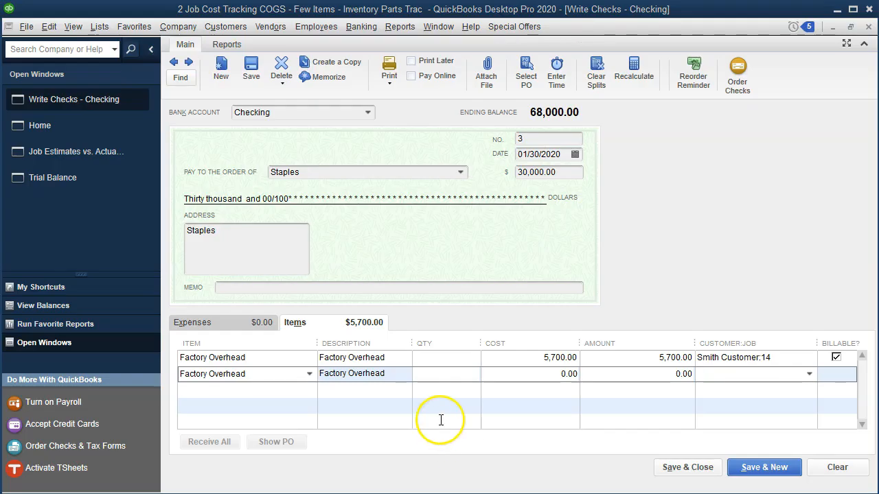
type("9900")
key("Tab")
key("Tab")
type("Smith Customer:15")
key("Tab")
Add a third Factory Overhead item line costing 14,400 for Job 16, and save and close the check
key("Tab")
type("Fa")
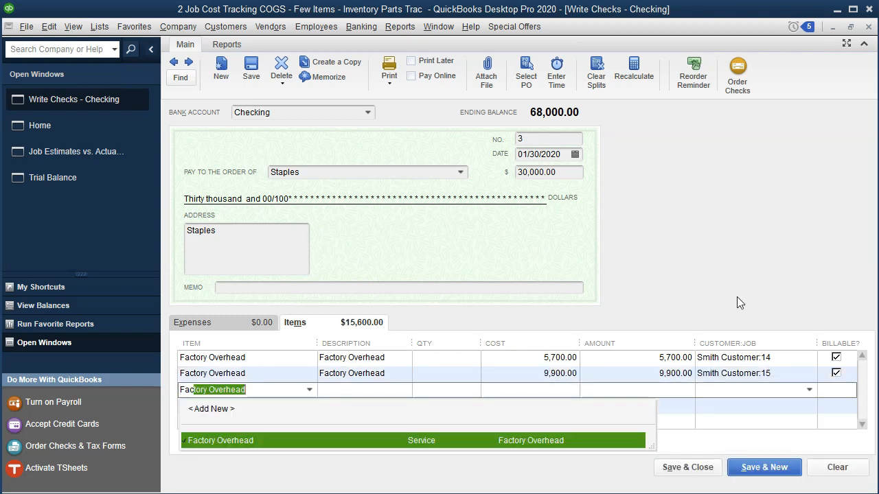
key("Tab")
key("Tab")
key("Tab")
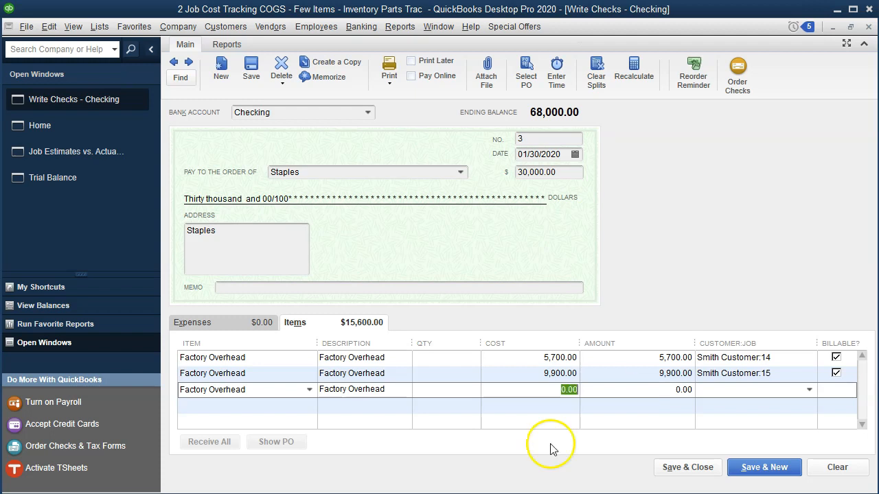
key("alt+Tab")
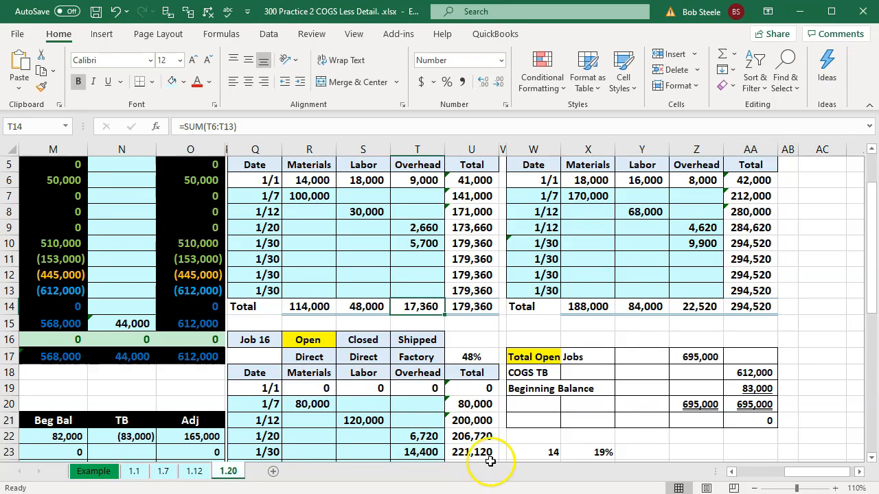
scroll(487, 442, "down", 1)
key("alt+Tab")
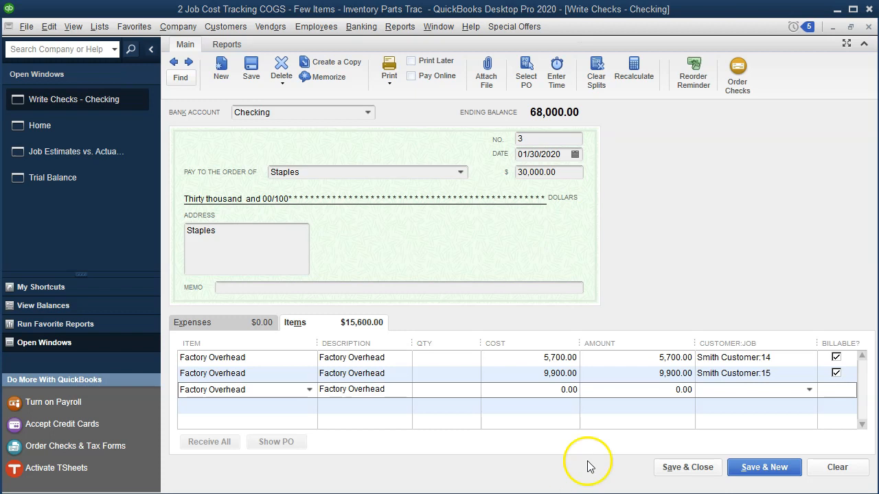
type("14,400")
key("Tab")
key("Tab")
type("Smith Customer:16")
key("Tab")
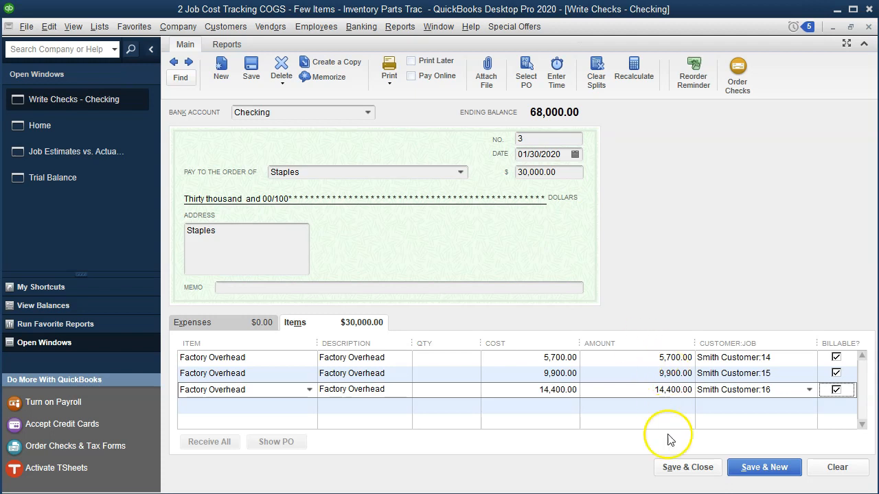
left_click(672, 470)
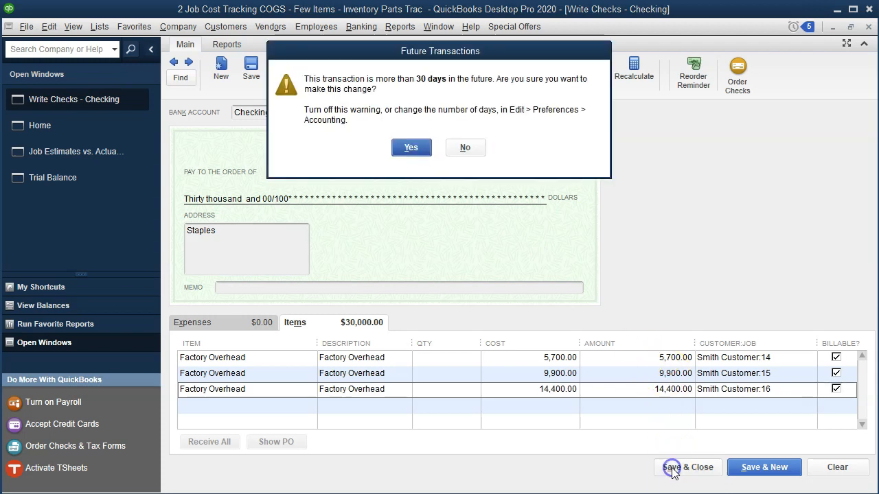
left_click(412, 150)
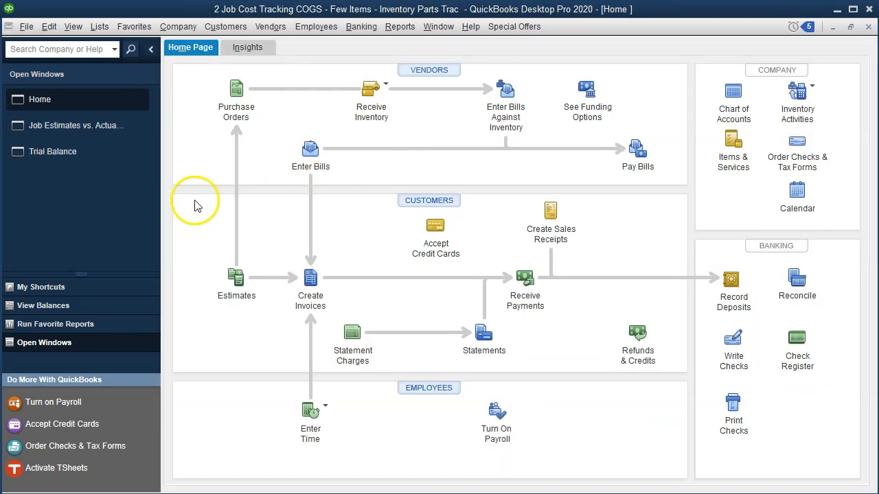
Review the Cost of Goods Sold transactions from the Trial Balance, and compare the account's balance with O15 in the Excel workbook
left_click(74, 159)
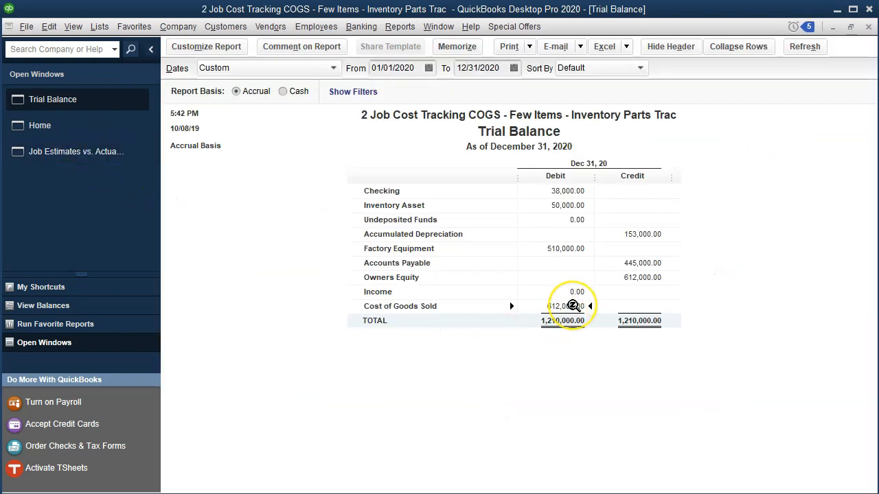
double_click(573, 305)
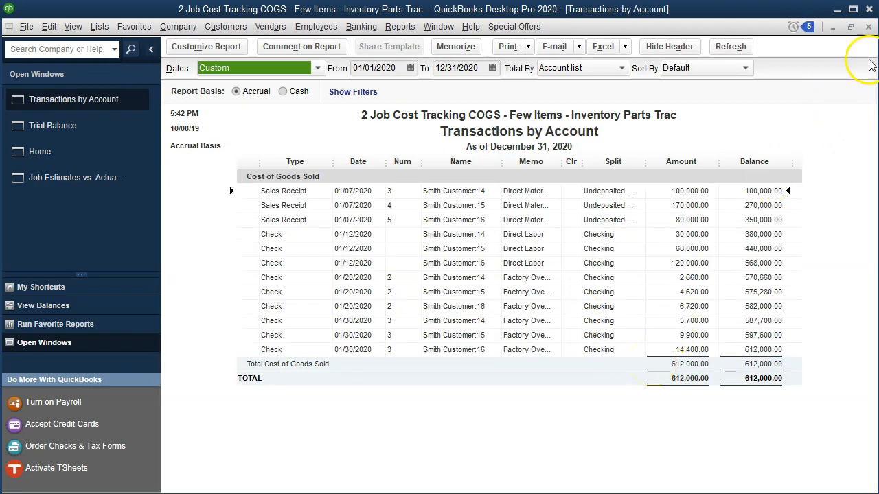
left_click(869, 27)
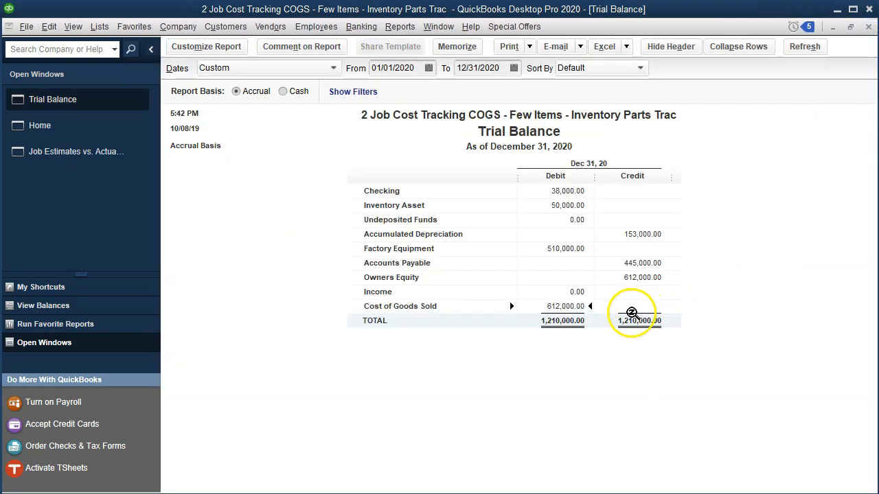
key("alt+Tab")
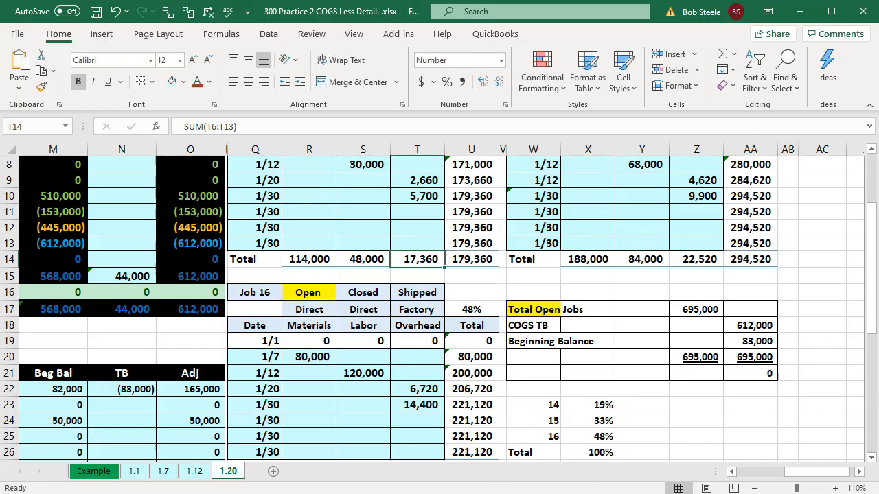
left_click(210, 278)
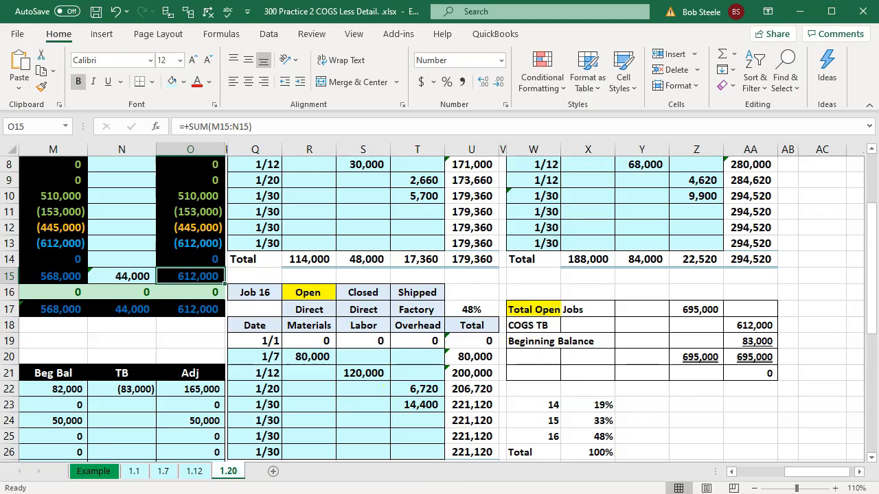
Open the Job Estimates vs. Actuals Summary in QuickBooks and compare its total actual cost with Total Open Jobs in Z17 of the Excel workbook
key("alt+Tab")
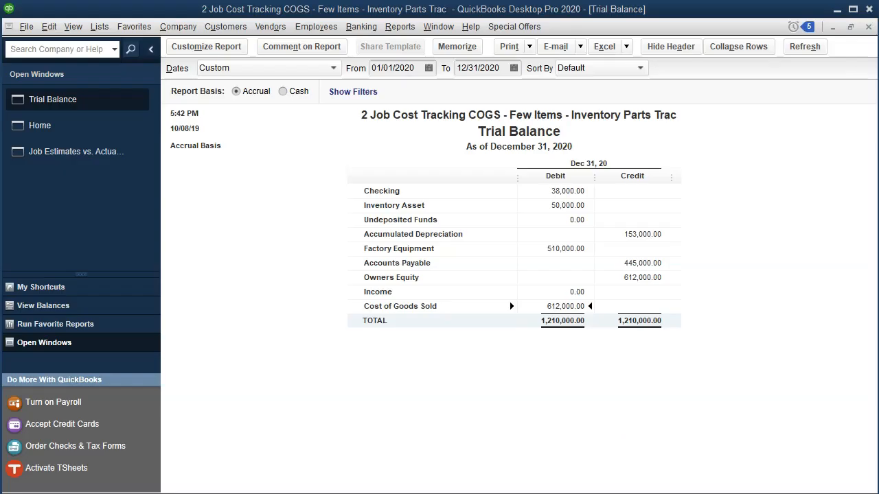
left_click(65, 162)
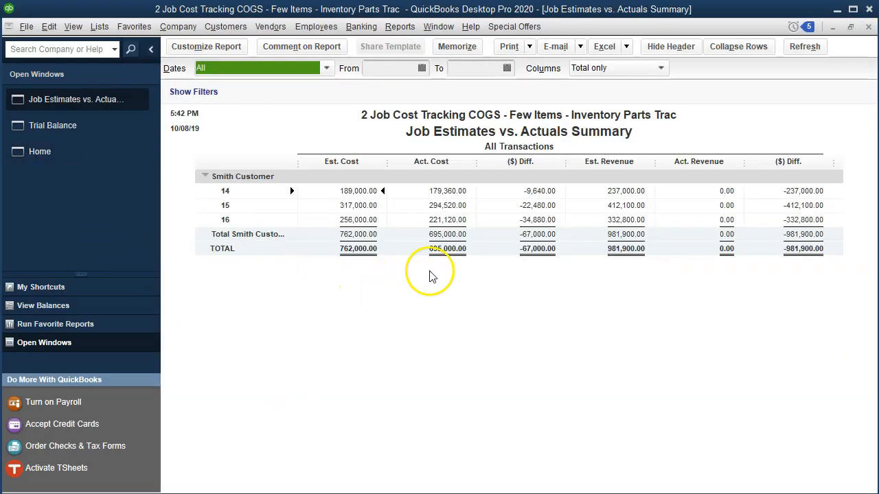
left_click(449, 249)
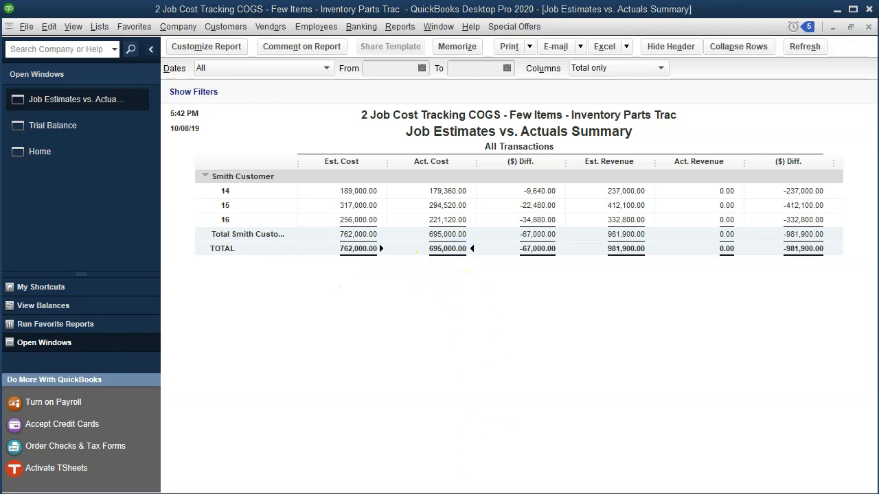
key("alt+Tab")
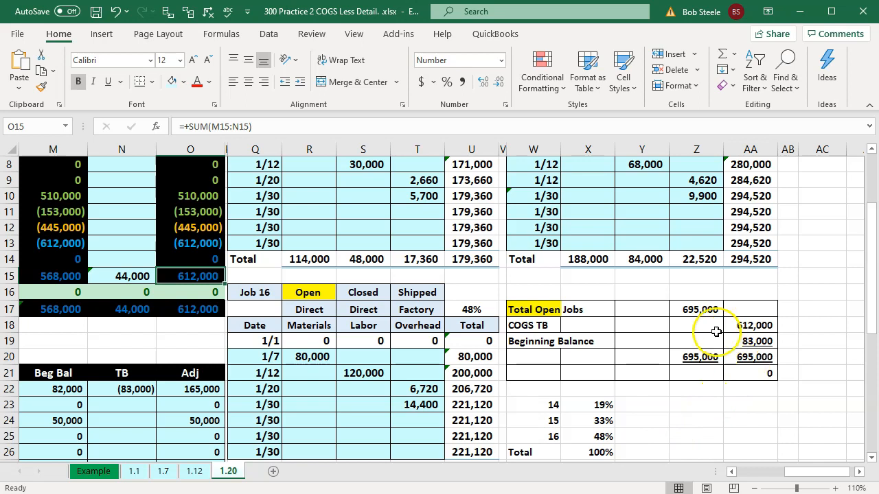
left_click(700, 308)
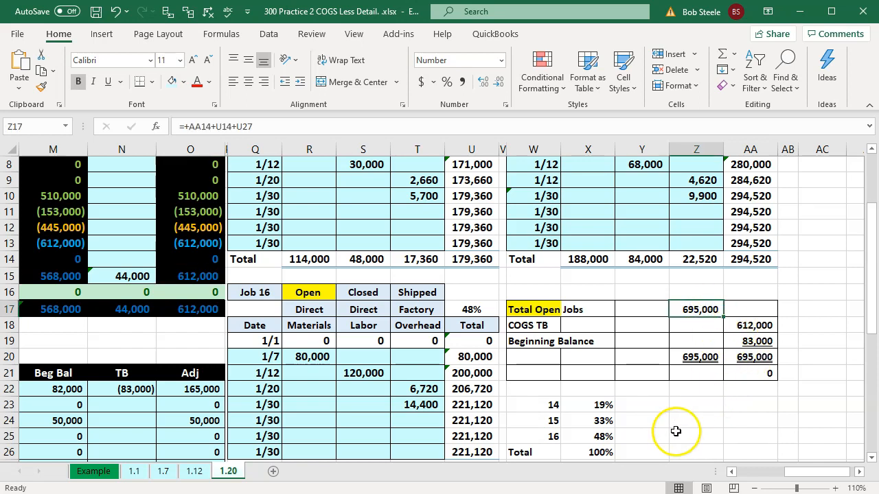
Limit the QuickBooks Job Estimates vs. Actuals Summary to 12/31/2019 through 12/31/2019 to check beginning job costs, and close the report
key("alt+Tab")
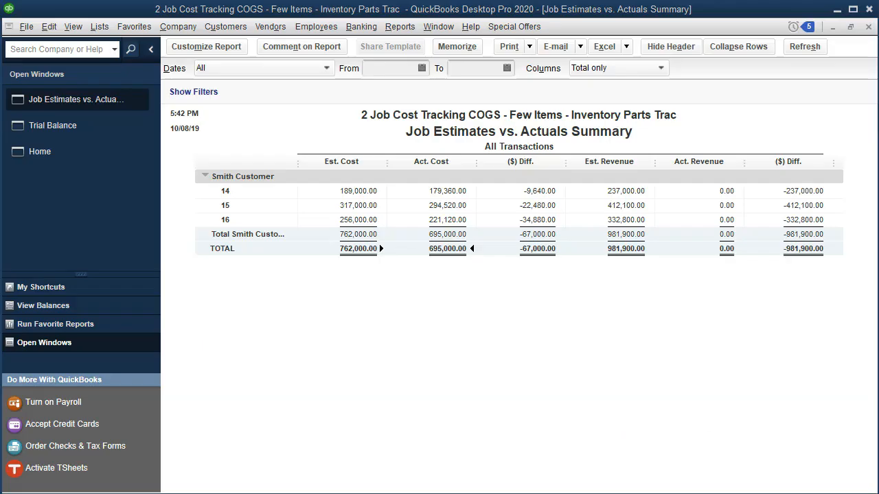
left_click(384, 69)
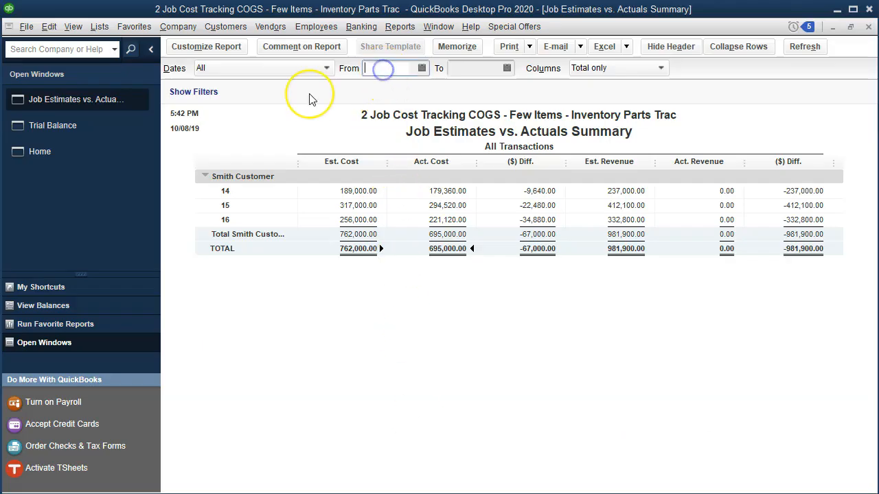
type("123119")
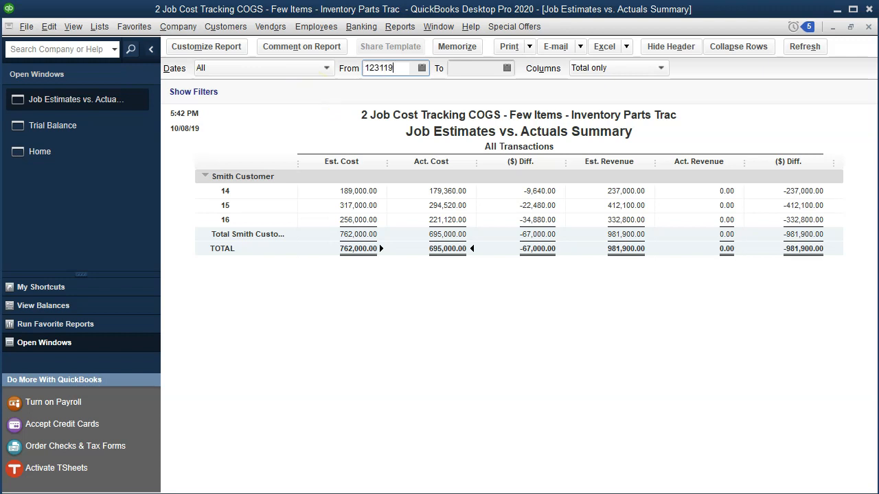
key("Tab")
type("1231")
key("Tab")
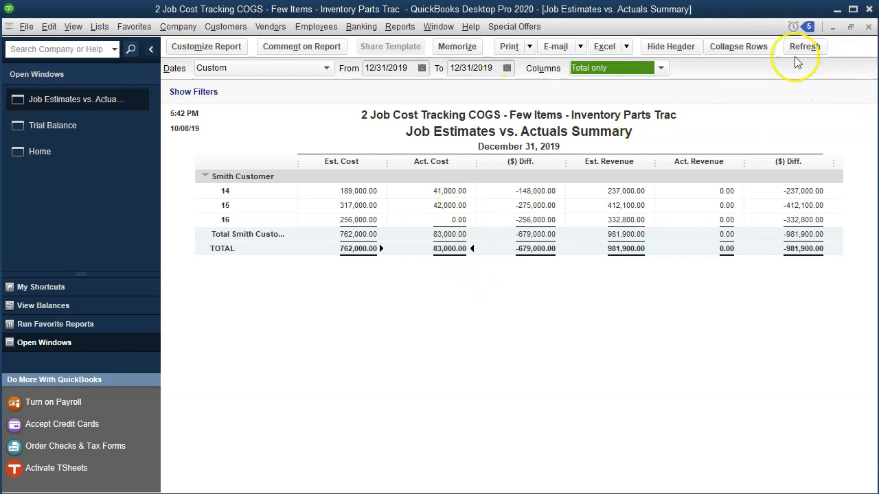
left_click(868, 26)
Switch to the Excel workbook and replace the green fill of B17:B18 beside the 1/30 entry of 30,000 with light blue
left_click(516, 493)
left_click(336, 417)
left_click_drag(814, 472, 662, 471)
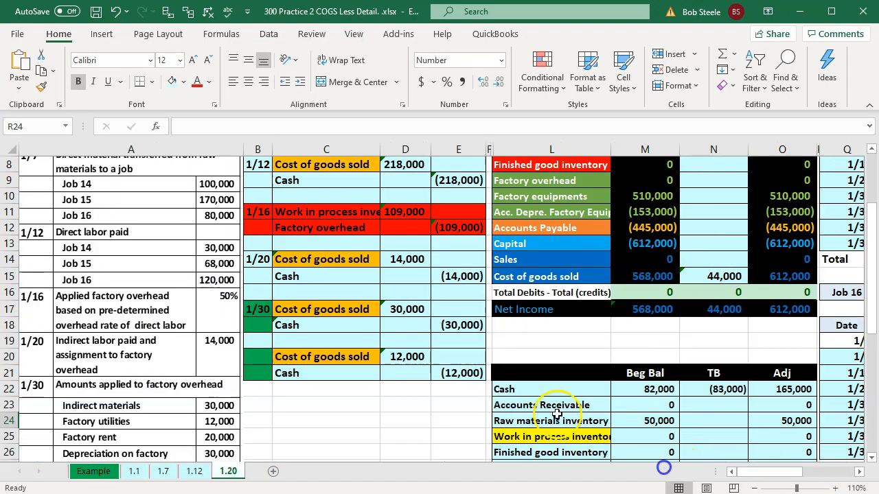
left_click(249, 307)
right_click(260, 325)
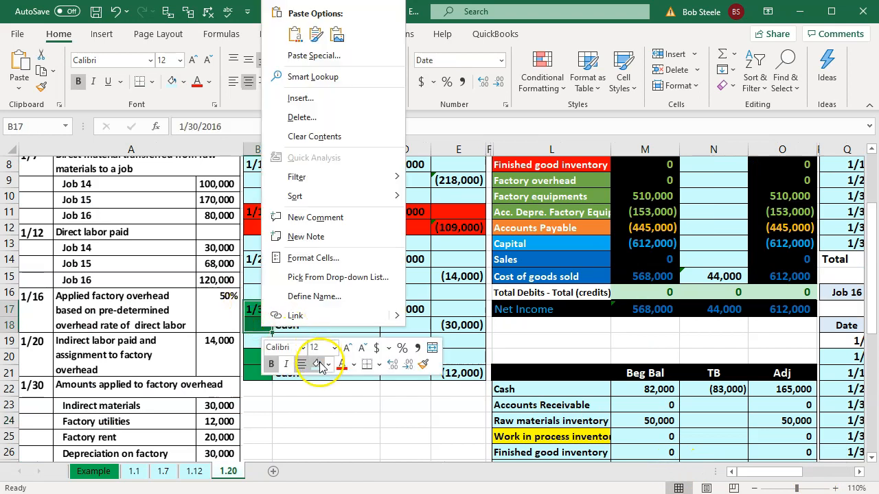
key("Escape")
left_click(319, 297)
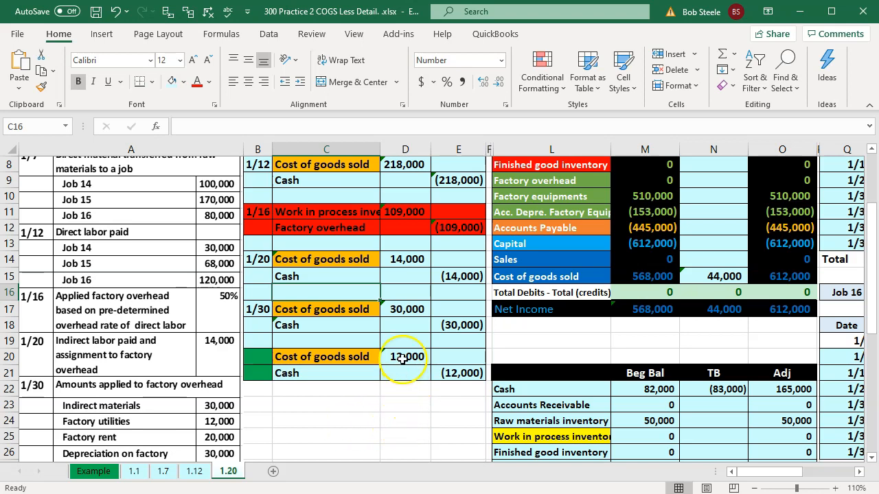
Extend the Cost of goods sold formula in N15 by adding D20, the debit of the 12,000 entry
left_click(710, 275)
double_click(711, 275)
type("+")
left_click(412, 356)
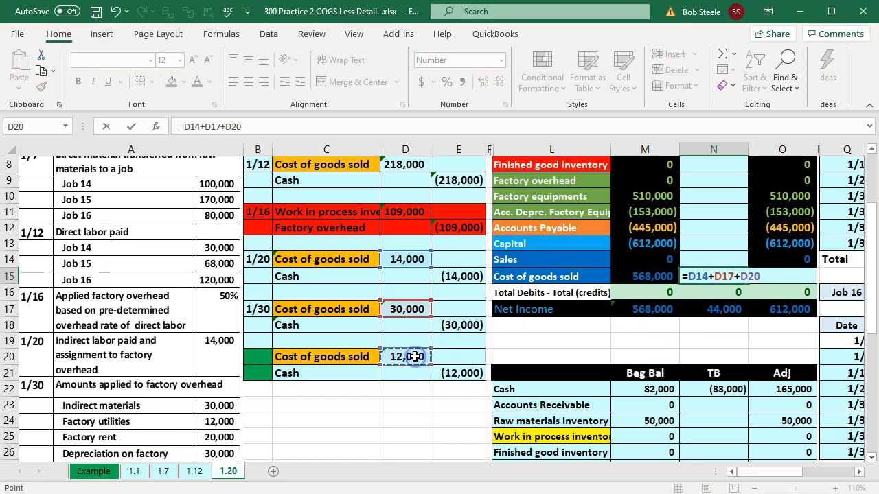
key("Return")
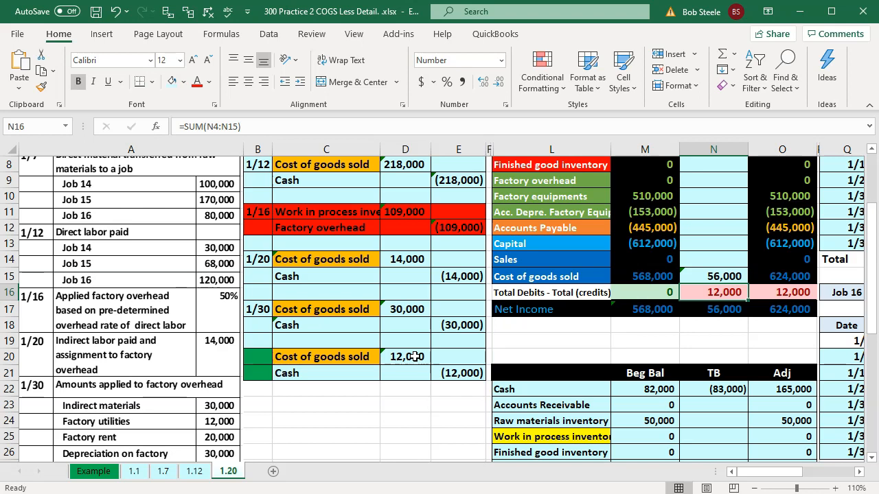
Extend the Cash formula in N4 by adding E21, the credit of the 12,000 entry
scroll(414, 356, "up", 1)
scroll(415, 357, "up", 1)
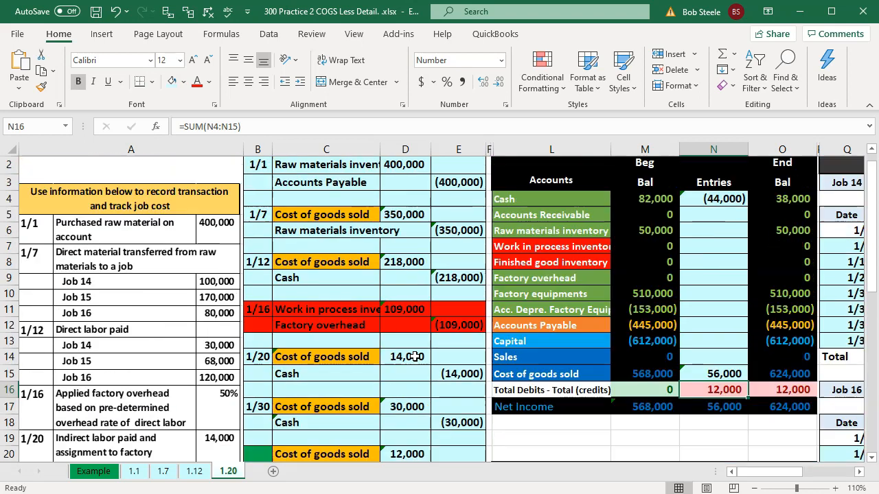
double_click(715, 198)
type("+")
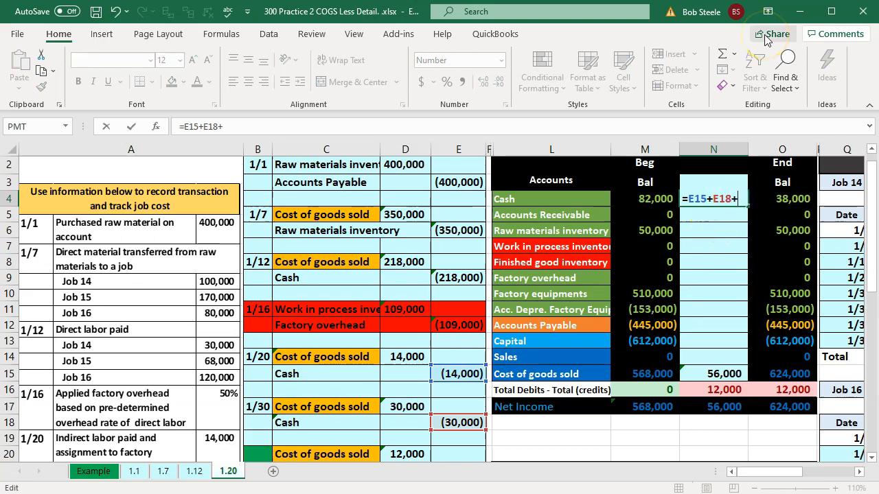
scroll(599, 254, "down", 2)
left_click(467, 373)
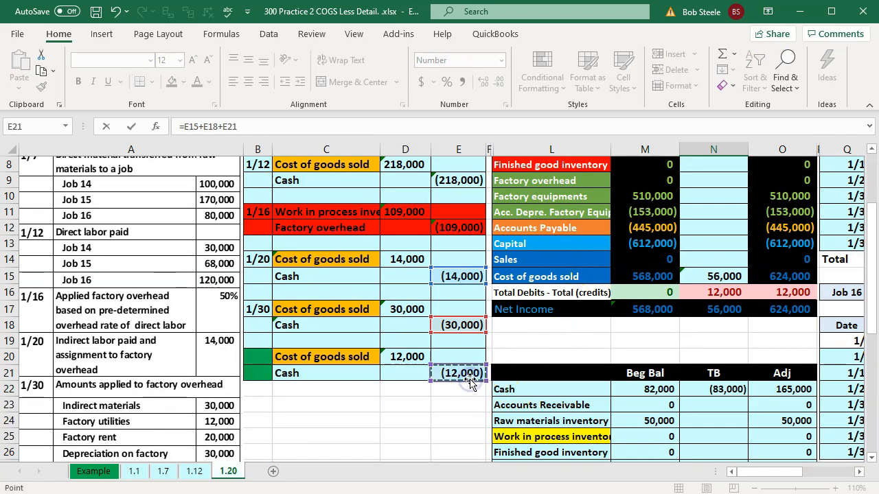
key("Return")
key("Up")
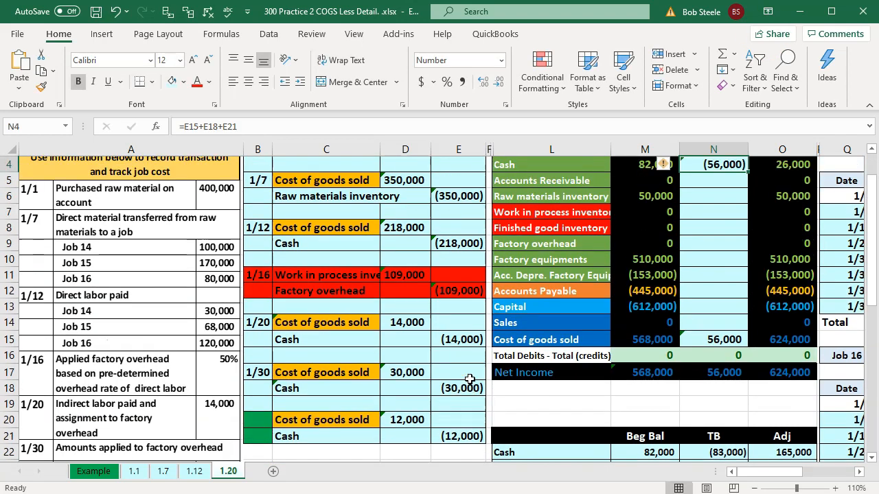
Enter =12000*U4 in T11 to allocate Job 14's 19% share of the 1/30 factory utilities to its Factory Overhead
key("Right")
key("Right")
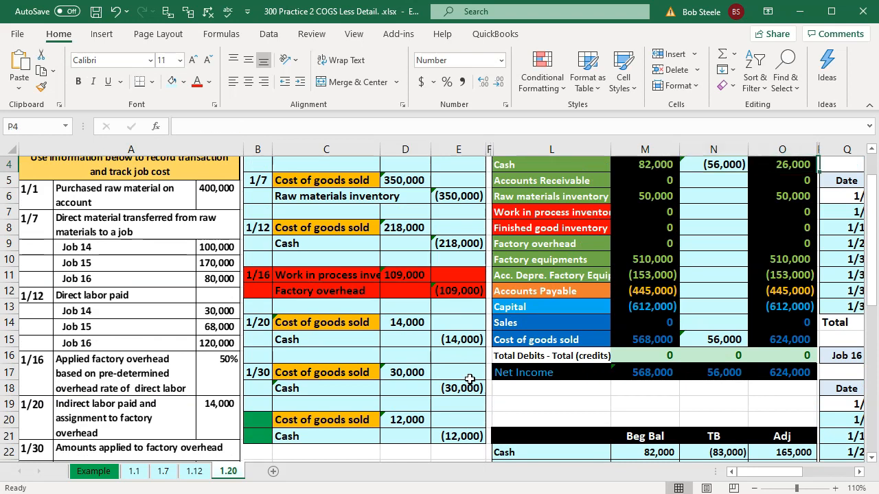
scroll(470, 379, "down", 1)
scroll(501, 363, "up", 1)
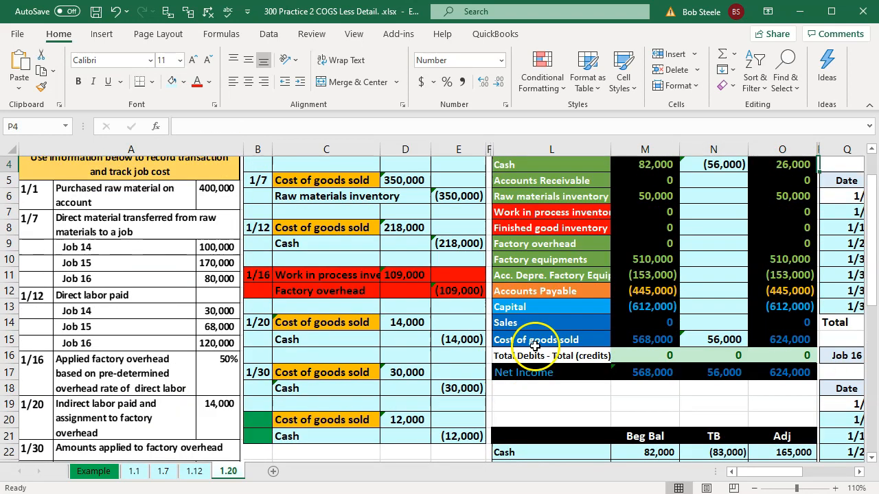
left_click(583, 324)
key("Right")
key("Right")
key("Right")
key("Right")
key("Right")
key("Right")
key("Right")
key("Right")
key("Right")
key("Right")
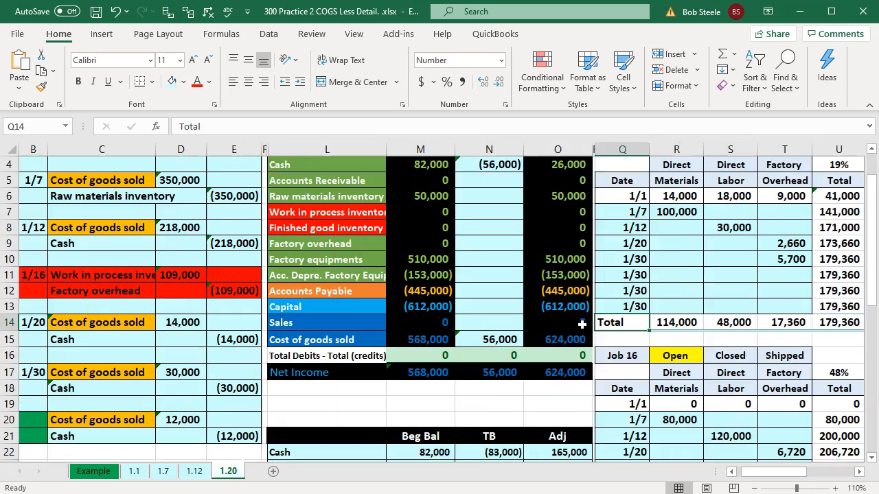
key("Up")
key("Up")
key("Up")
key("Left")
key("Left")
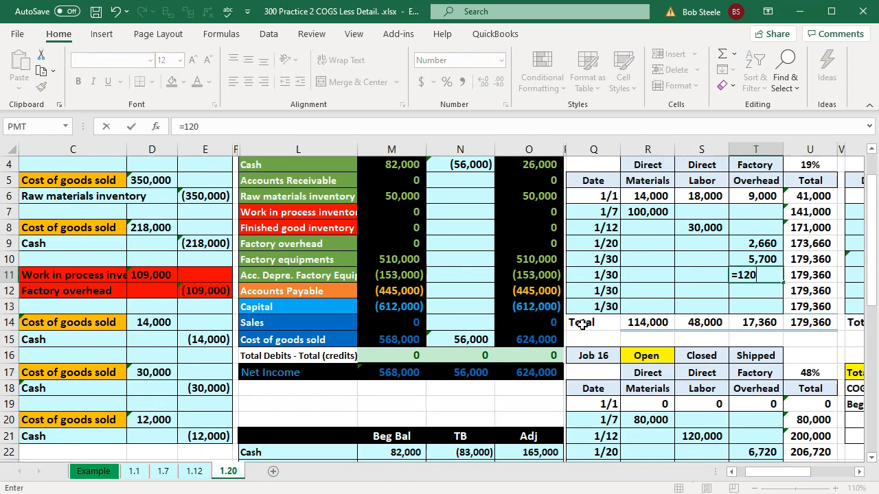
type("=12000*")
key("Right")
key("Up")
key("Up")
key("Up")
key("Up")
key("Up")
key("Up")
key("Up")
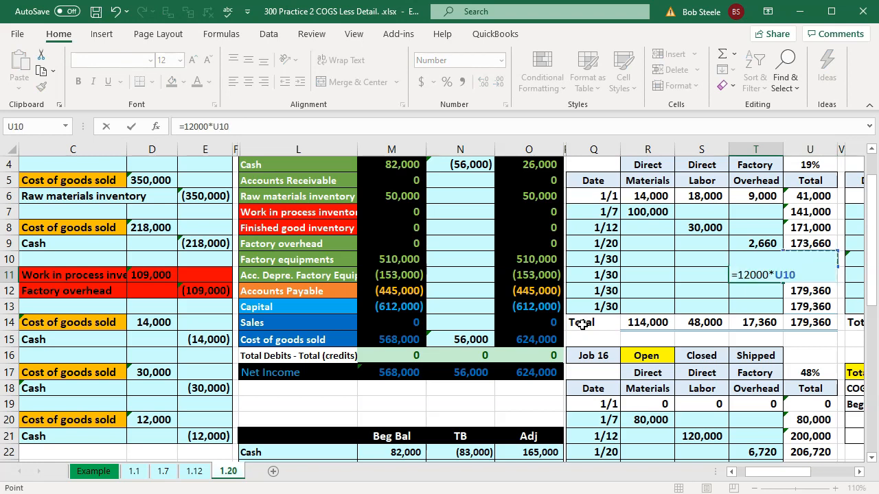
key("Return")
Enter =12000*AA4 in Z11 to allocate Job 15's 33% share of the utilities to its Factory Overhead
key("Right")
key("Right")
key("Right")
key("Right")
key("Right")
key("Right")
key("Right")
key("Right")
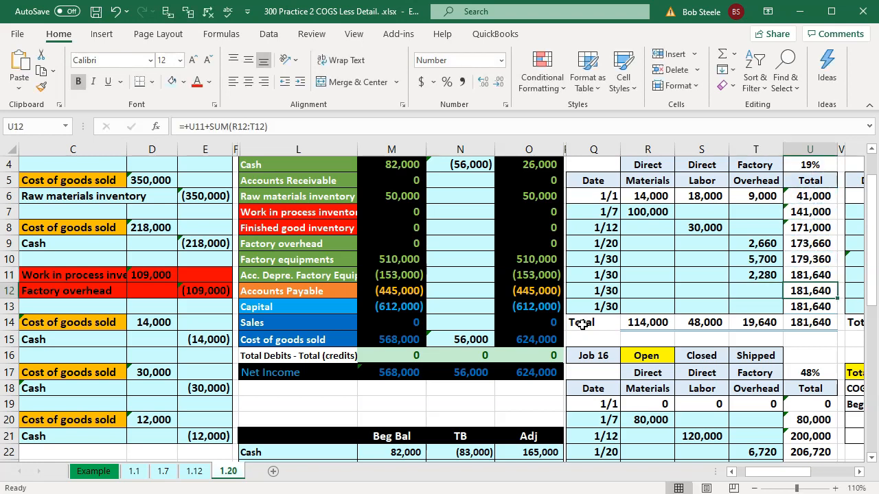
key("Left")
key("Left")
key("Up")
type("=1")
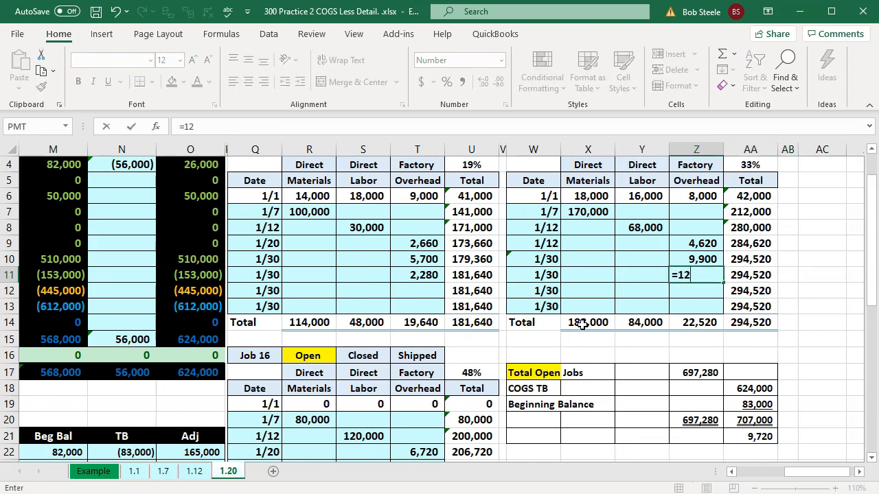
type("2000*")
key("Right")
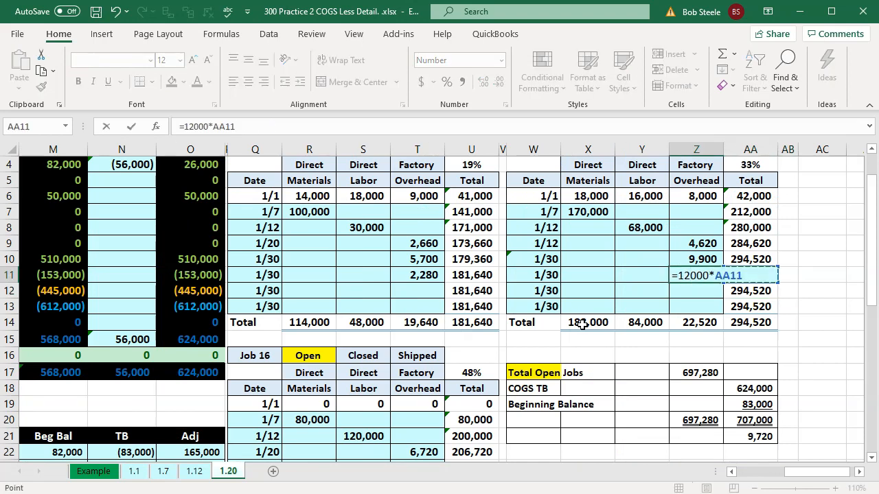
key("Up")
key("Up")
key("Up")
key("Up")
key("Up")
key("Up")
key("Up")
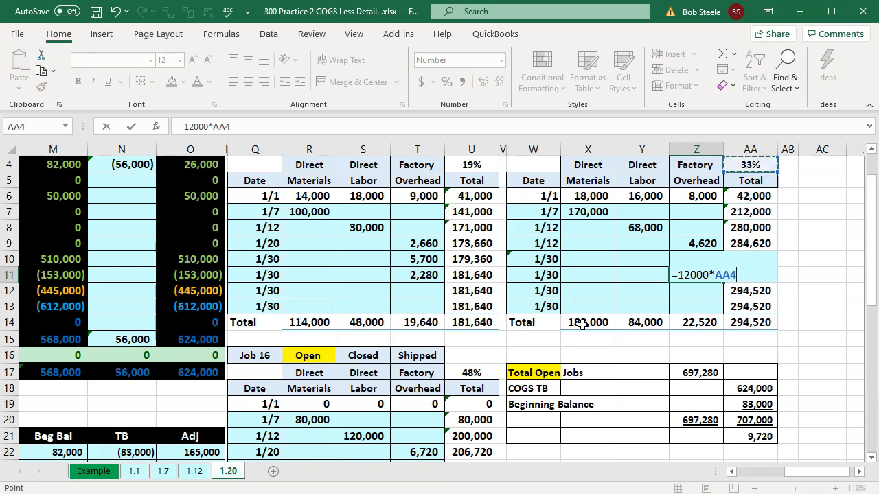
key("Return")
Enter =12000*U17 in T24 to allocate Job 16's 48% share of the utilities to its Factory Overhead
key("Down")
key("Down")
key("Down")
key("Down")
key("Down")
key("Down")
key("Down")
key("Down")
key("Down")
key("Down")
key("Down")
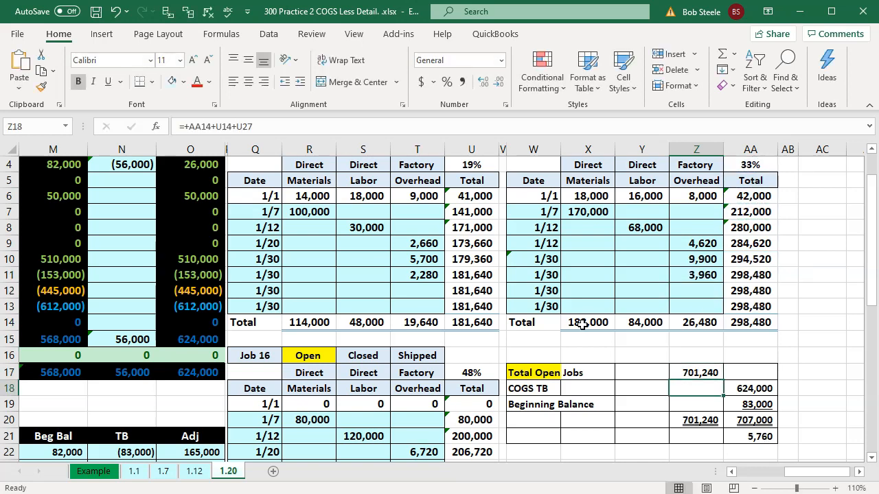
key("Down")
key("Down")
key("Down")
key("Left")
key("Left")
key("Left")
key("Left")
key("Left")
key("Left")
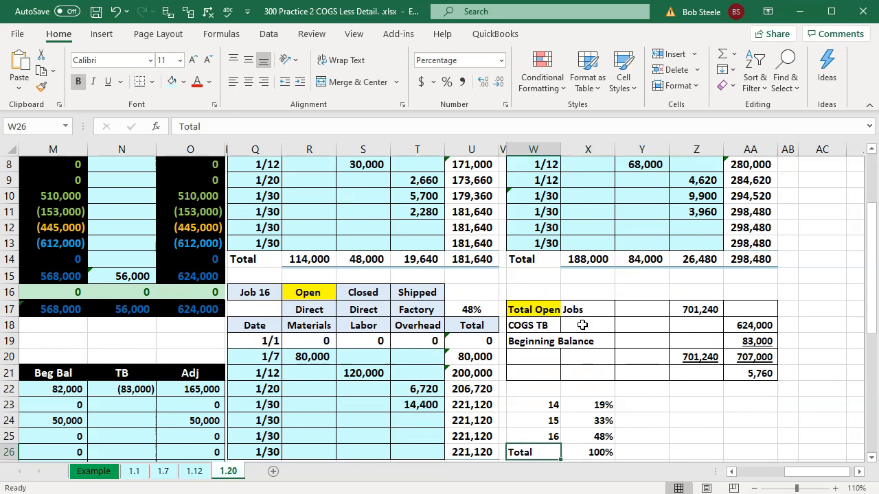
key("Up")
key("Up")
type("=")
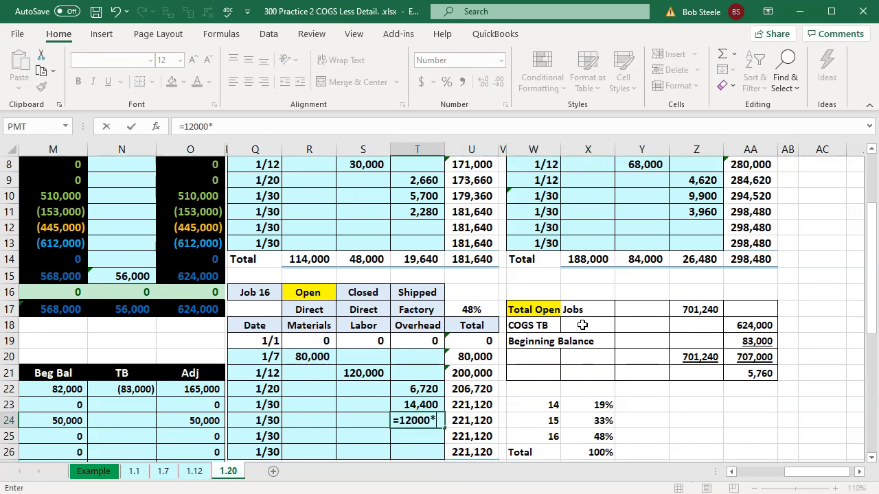
type("12000*")
key("Right")
key("Up")
key("Up")
key("Up")
key("Up")
key("Up")
key("Up")
key("Up")
key("Return")
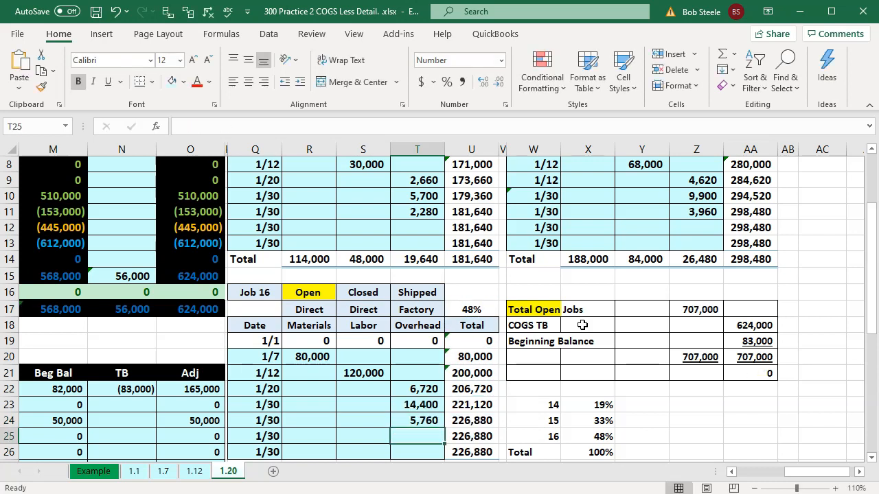
Check the reconciliation of open job costs to Cost of Goods Sold by inspecting the formulas in Z17, AA18 and AA19
scroll(582, 325, "down", 1)
left_click(707, 262)
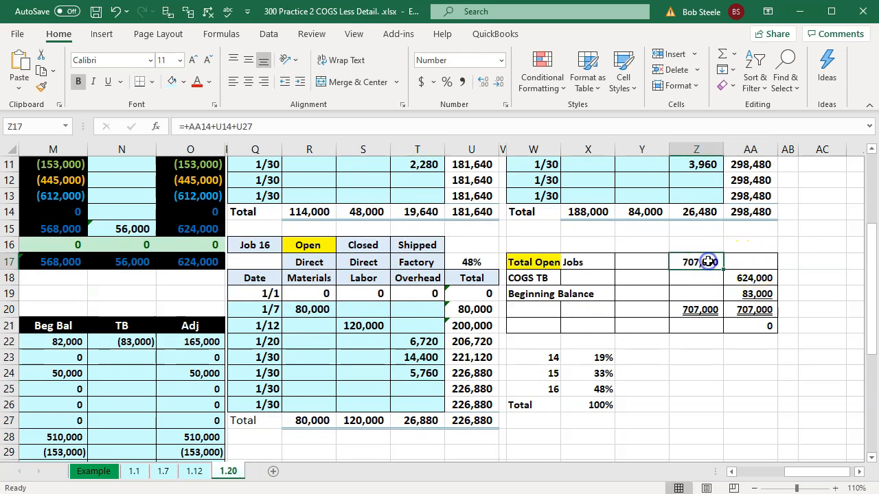
double_click(708, 262)
key("Return")
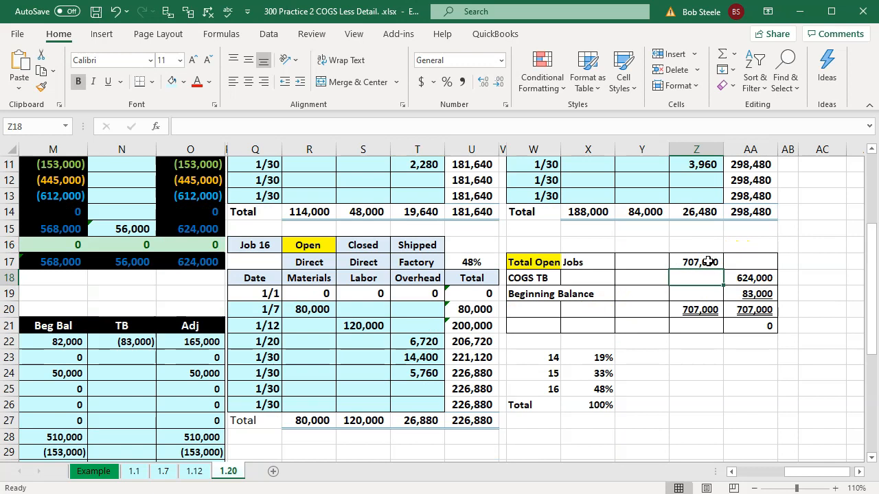
double_click(756, 278)
key("Return")
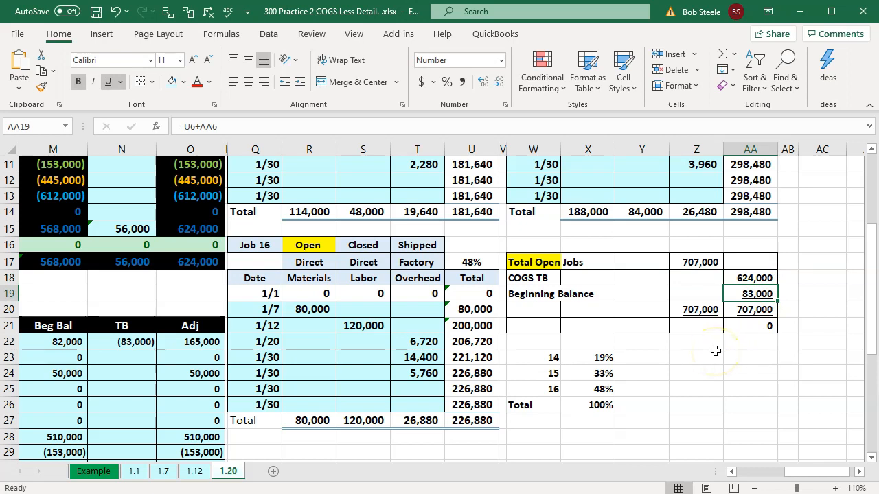
scroll(710, 354, "up", 1)
scroll(707, 354, "up", 1)
scroll(707, 353, "down", 1)
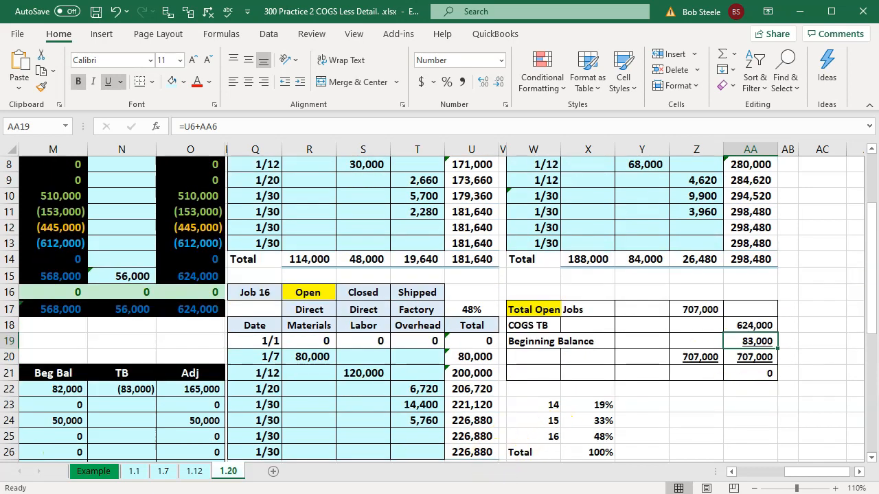
Switch to QuickBooks and start a new check from the Checking account register
key("alt+Tab")
left_click(55, 127)
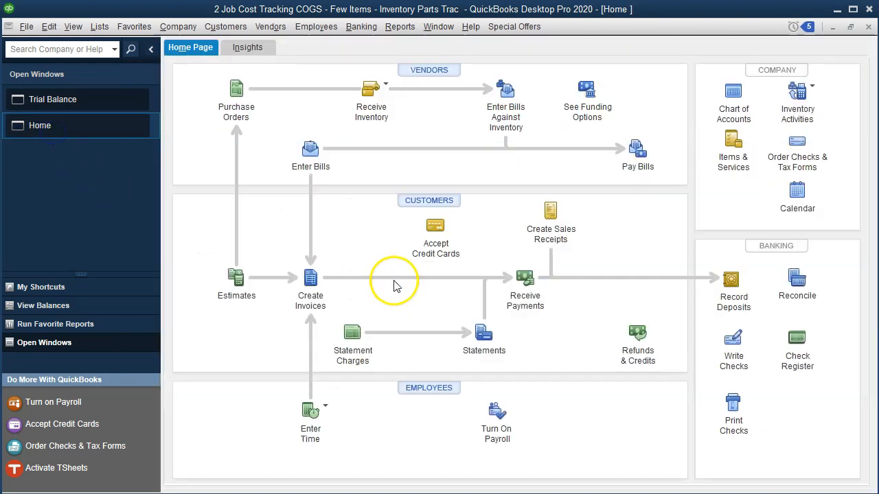
left_click(796, 339)
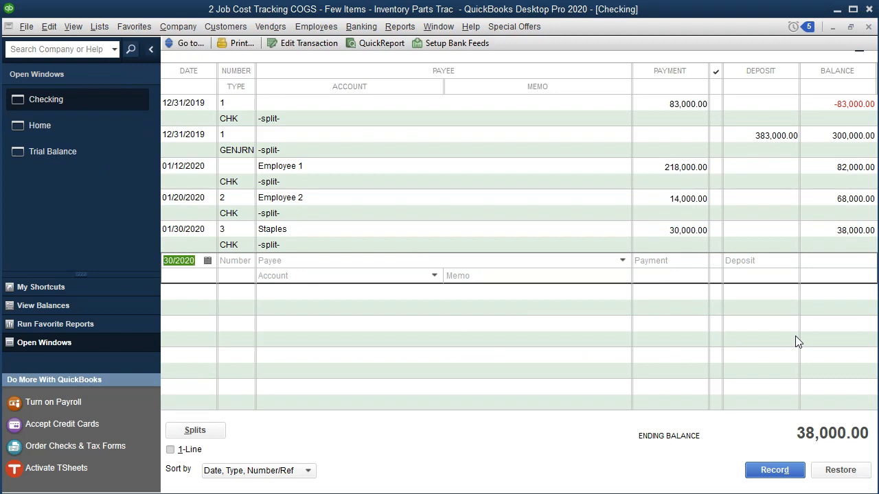
key("ctrl+w")
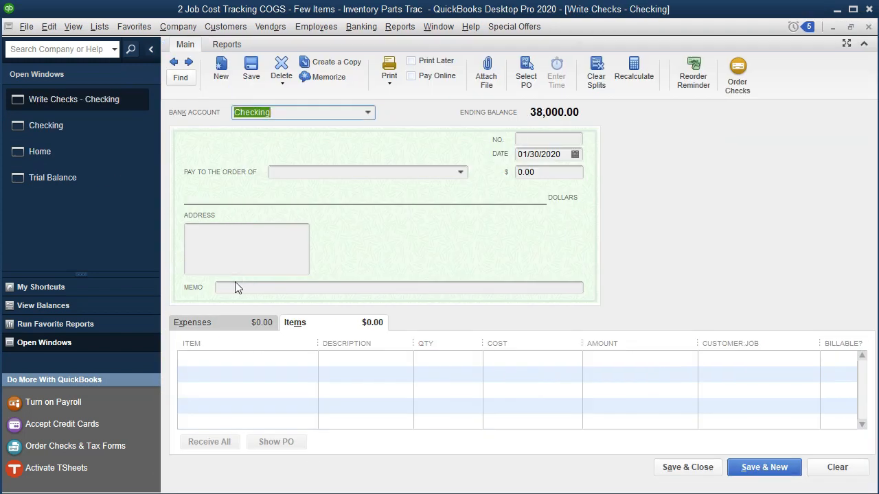
Make the 01/30/2020 check payable to Edison and quick-add Edison as a vendor
key("Tab")
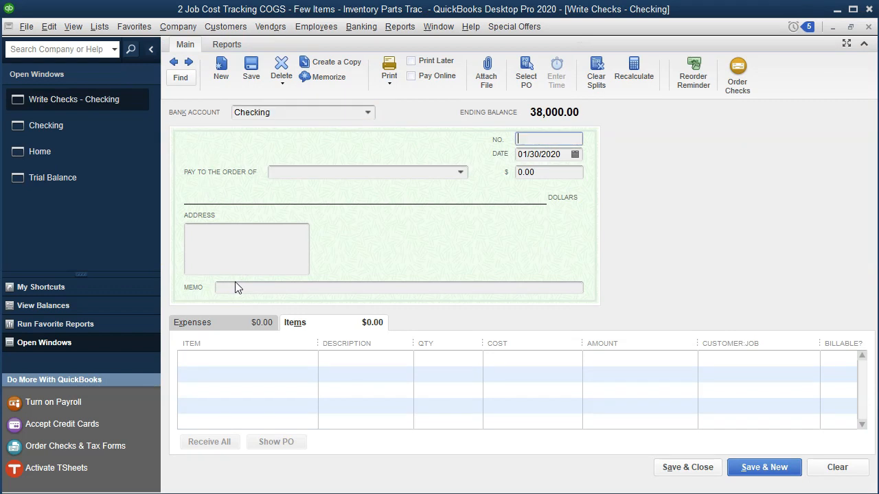
key("Tab")
key("Tab")
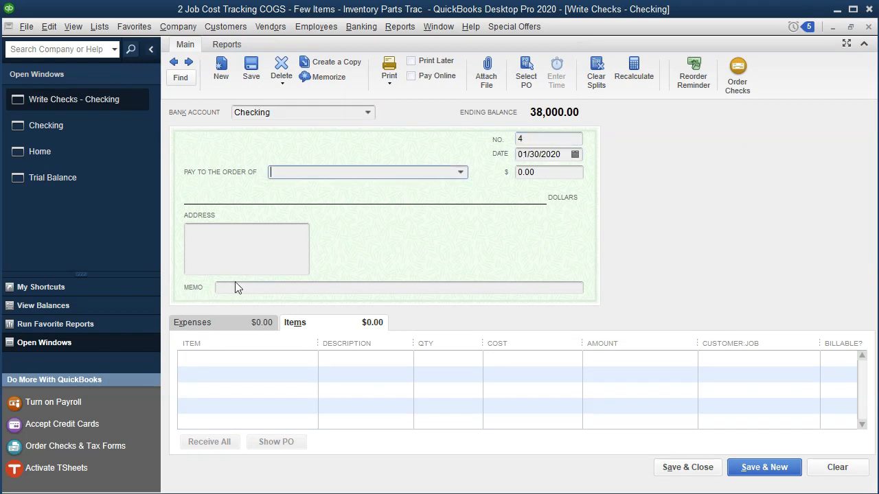
type("Ed")
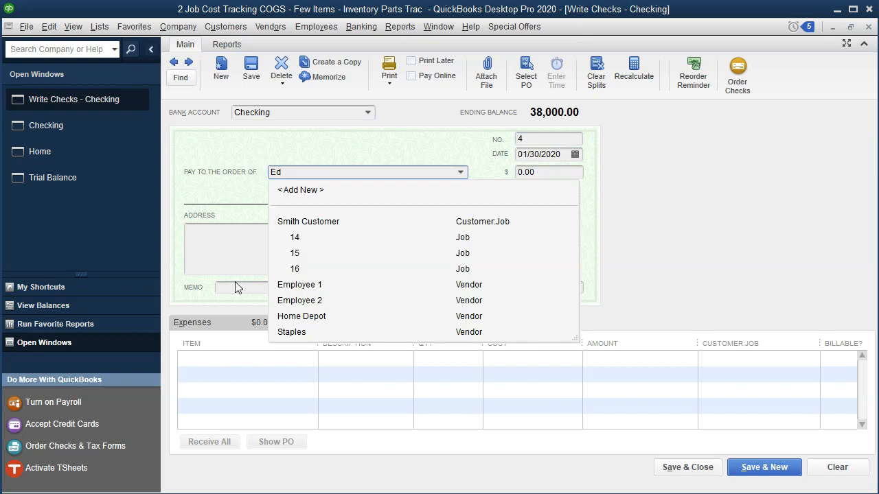
type("ison")
key("Tab")
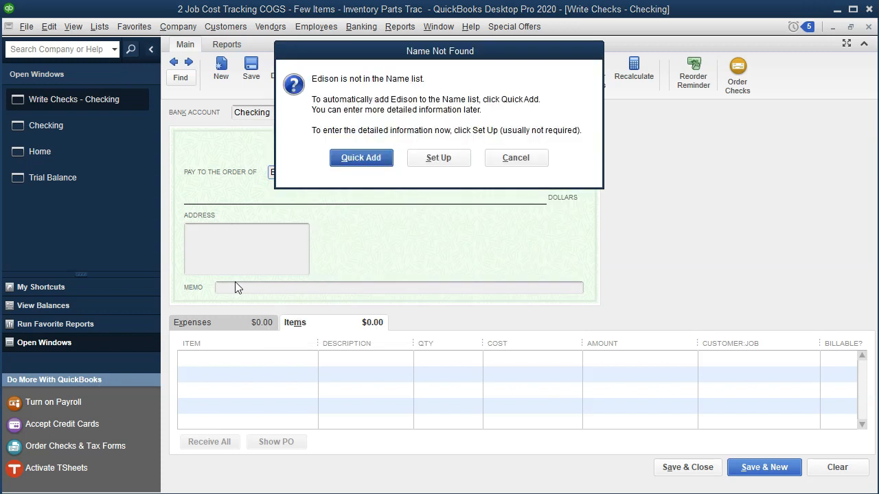
key("Return")
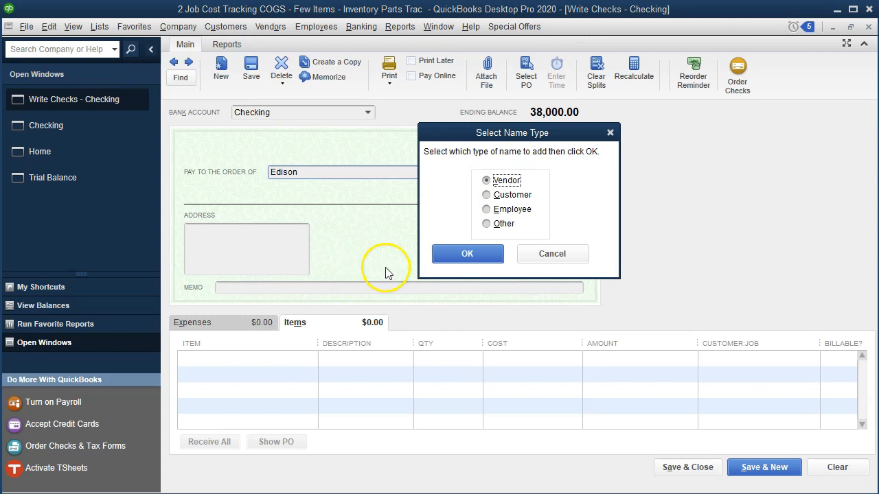
left_click(467, 253)
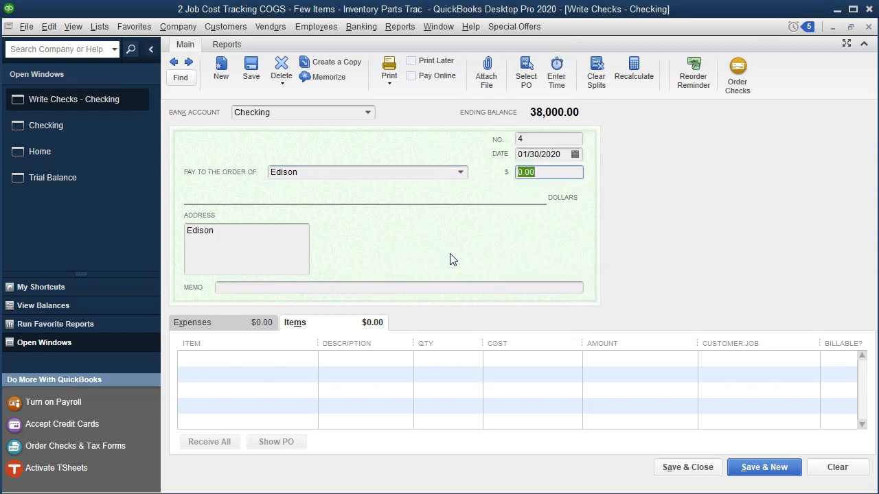
Set the Edison check amount to 12,000 for the factory utilities, consulting the Excel worksheet's job allocations
key("alt+Tab")
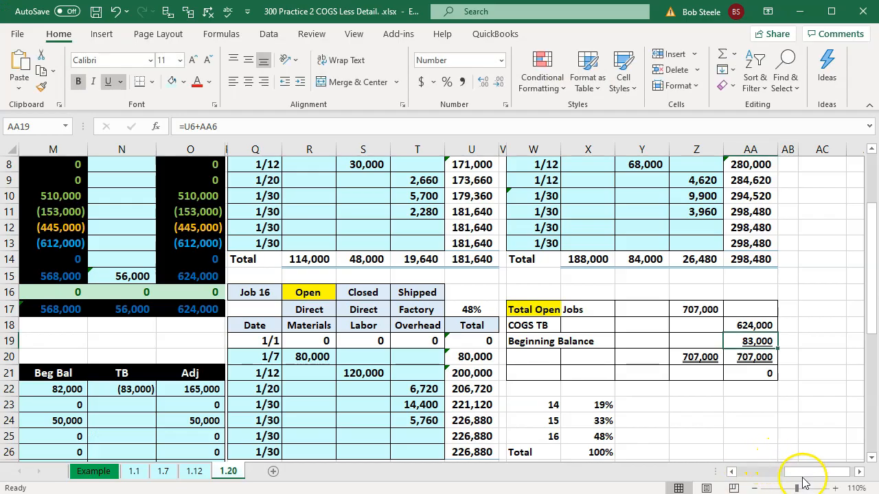
mouse_move(802, 478)
left_mouse_down()
mouse_move(771, 472)
mouse_move(805, 477)
left_mouse_up()
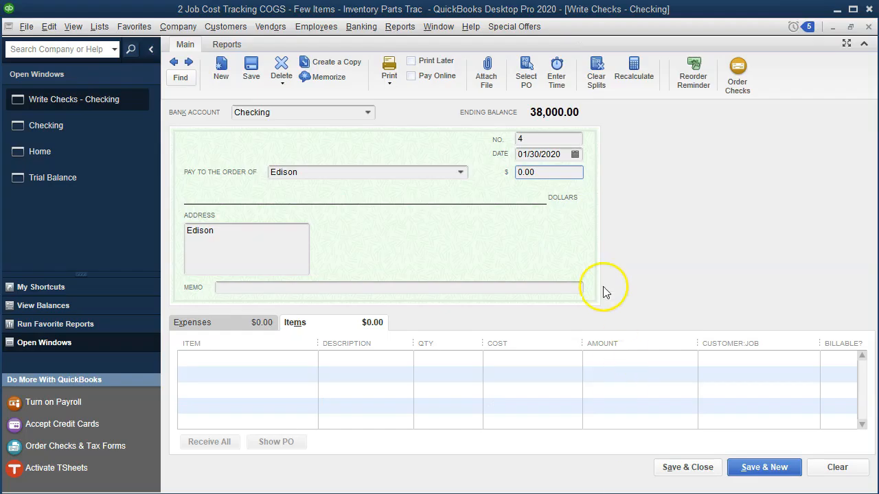
left_click(550, 172)
type("12,000")
key("Tab")
key("Tab")
key("Tab")
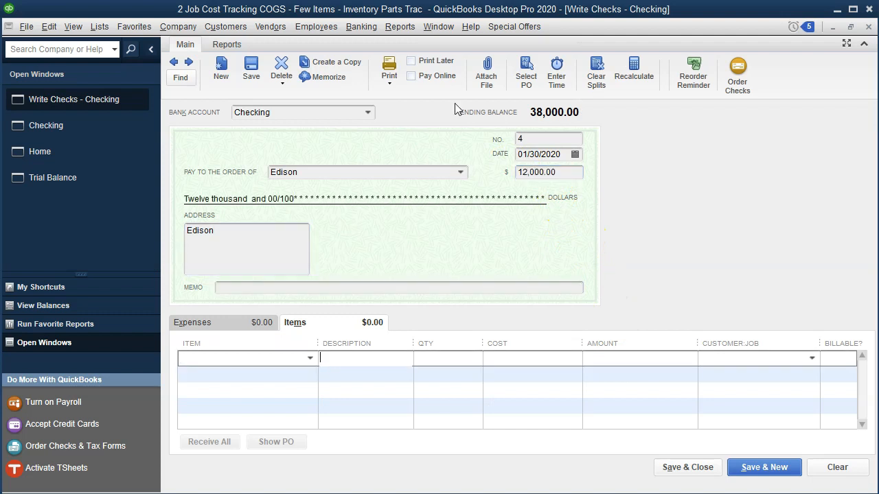
Add a Factory Overhead item line to the check with a cost of 2,280, assigned to Job 14
left_click(253, 363)
type("Factory Overhead")
key("Tab")
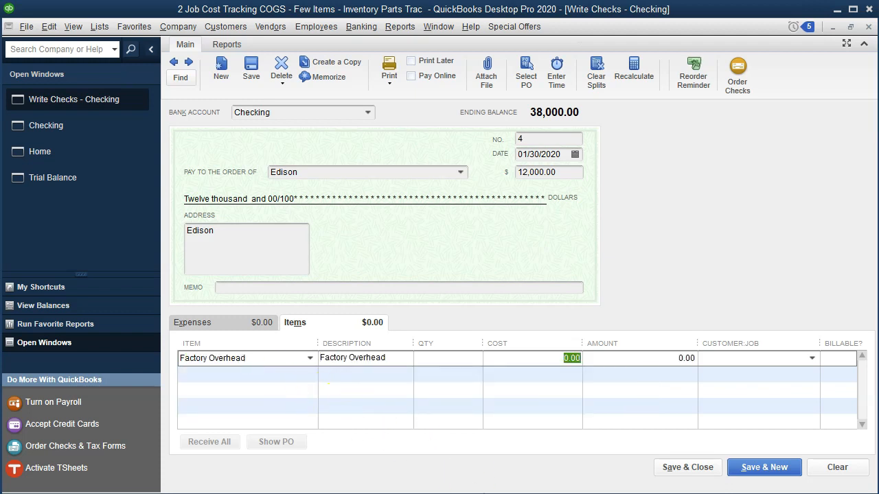
key("alt+Tab")
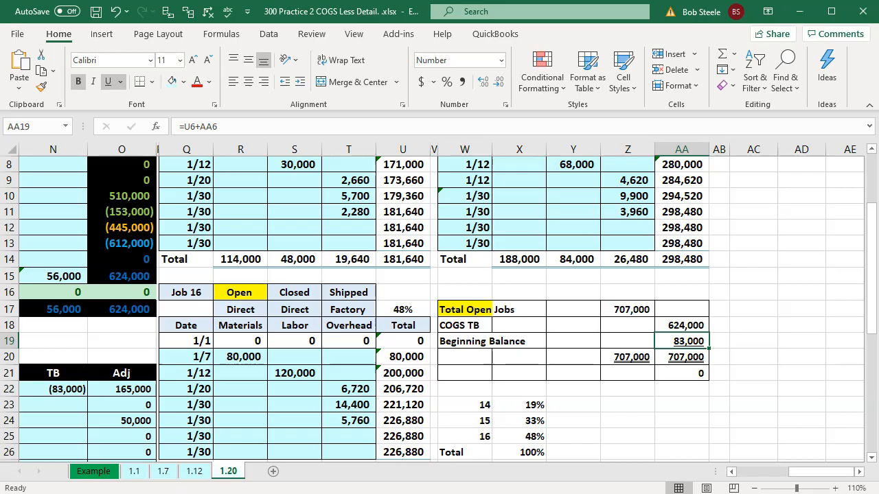
key("alt+Tab")
left_click(532, 357)
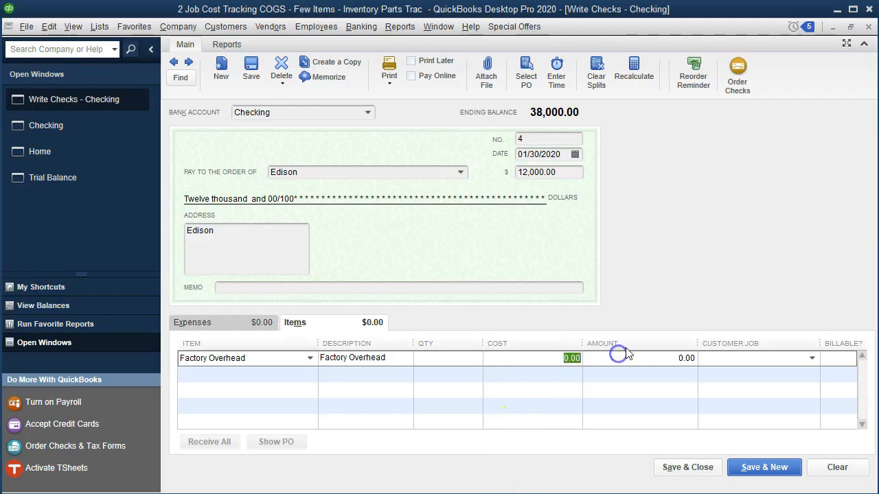
type("2,280")
key("Tab")
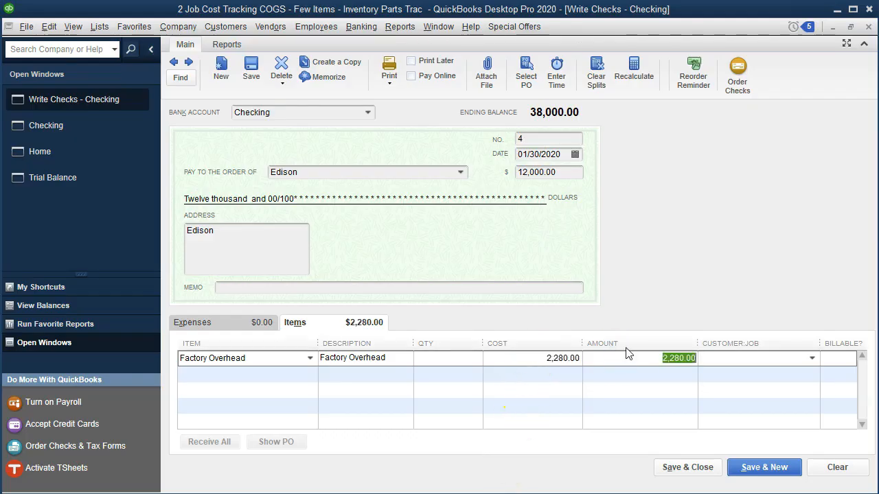
key("Tab")
type("Smith Customer:14")
key("Tab")
Add a second Factory Overhead item line with a cost of 3,960, assigned to Job 15
key("Tab")
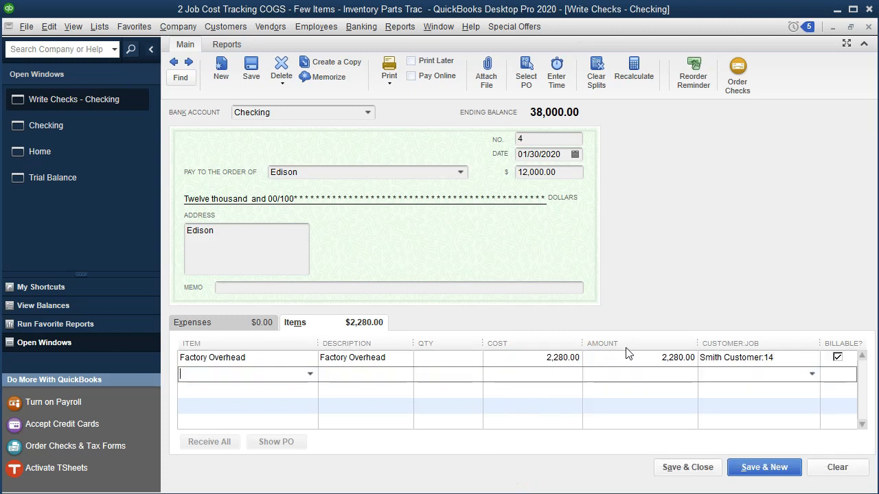
type("Factory Overhead")
key("Tab")
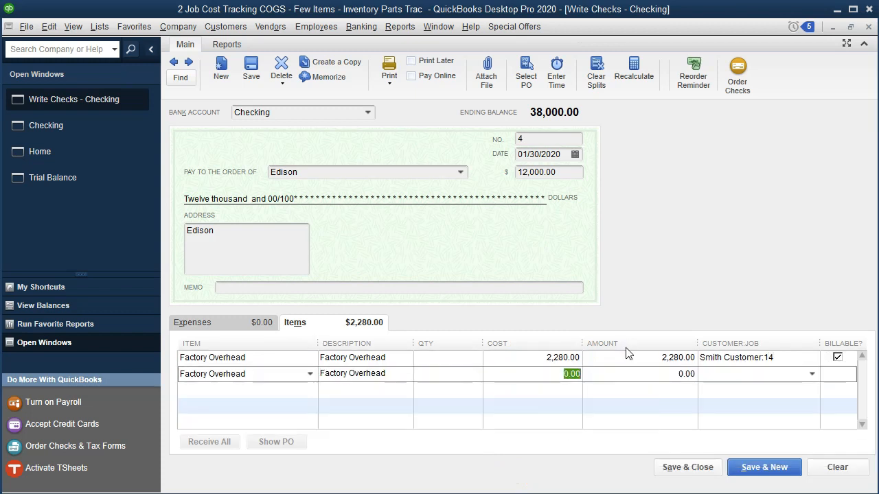
key("alt+Tab")
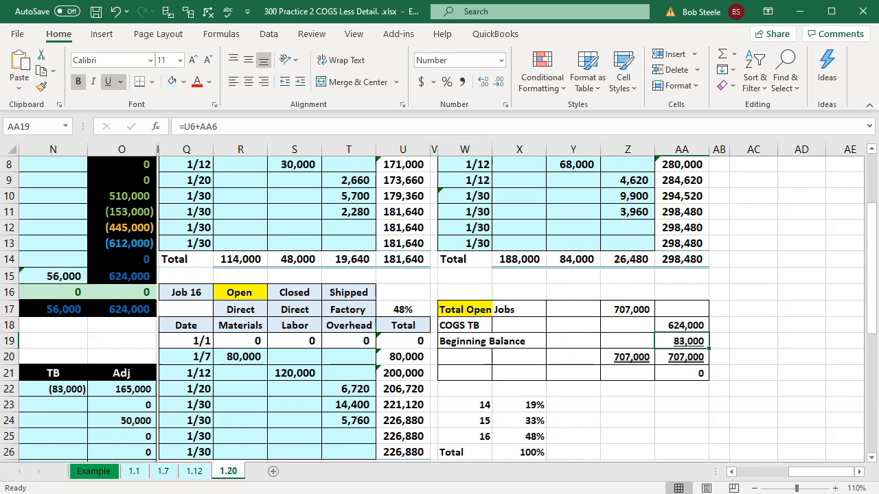
key("alt+Tab")
left_click(568, 374)
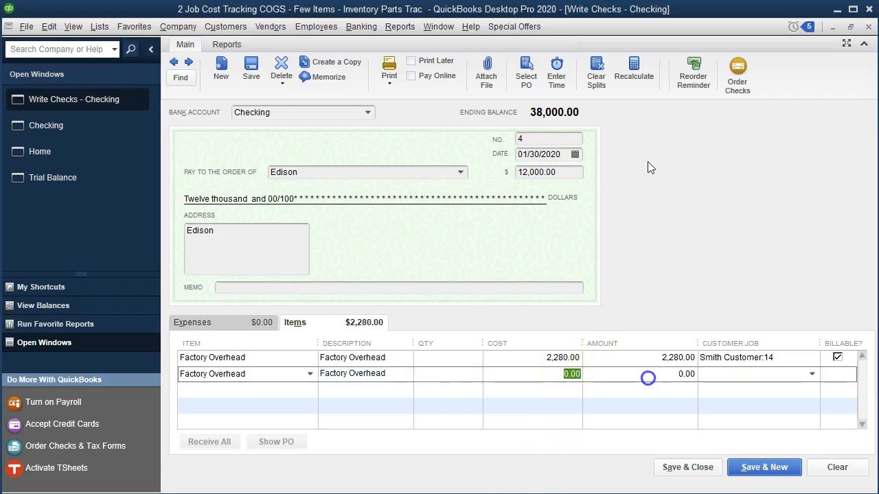
type("39")
key("Tab")
key("Tab")
type("Smith Customer:15")
key("Tab")
Add a third Factory Overhead item line of 5,760 for Job 16, then save and close the check, accepting its future date
key("Tab")
type("F")
key("Tab")
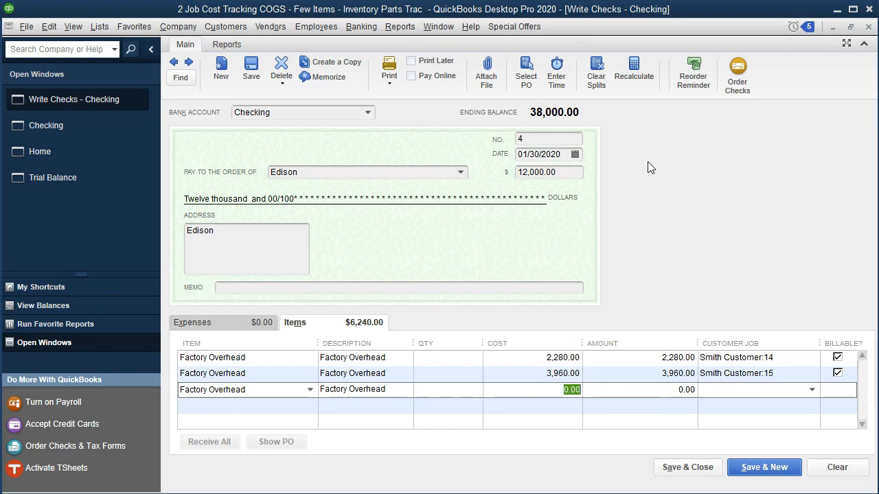
left_click(351, 493)
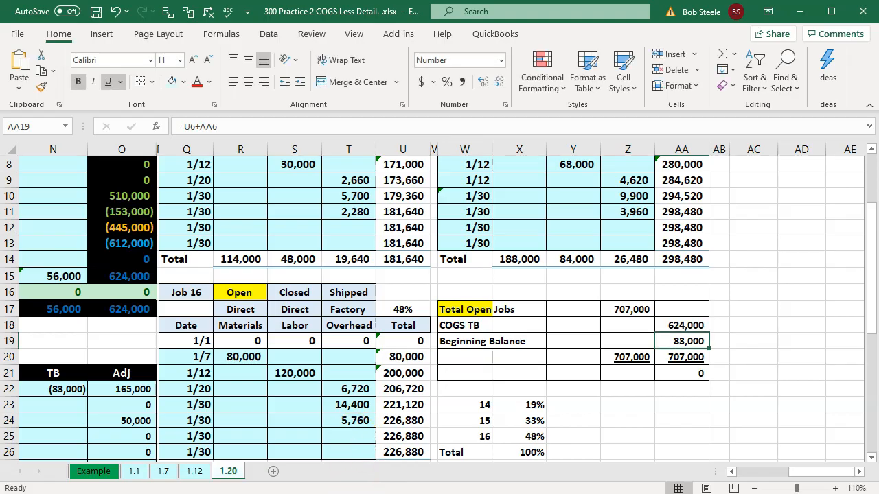
left_click(414, 493)
left_click_drag(554, 390, 682, 369)
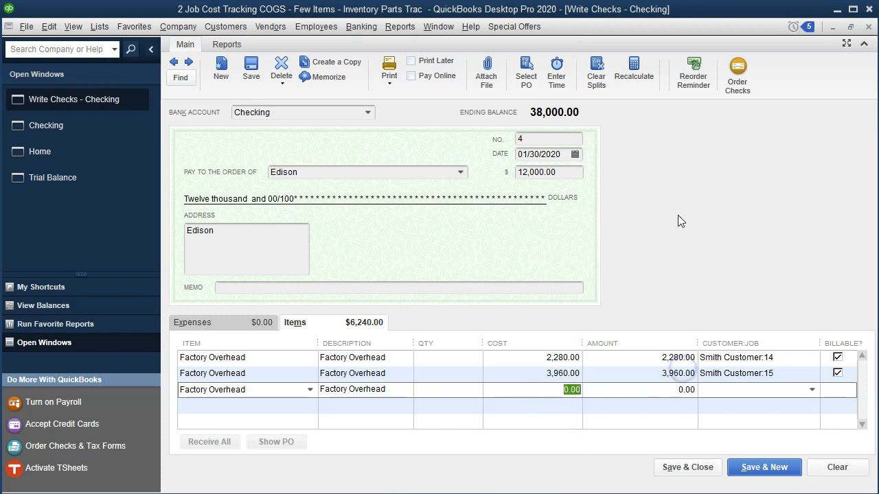
key("Tab")
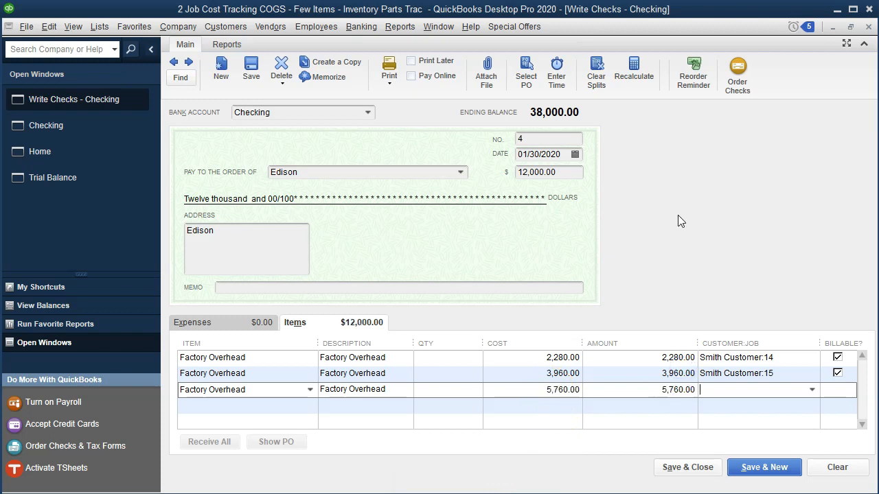
type("Smith Customer:16")
key("Tab")
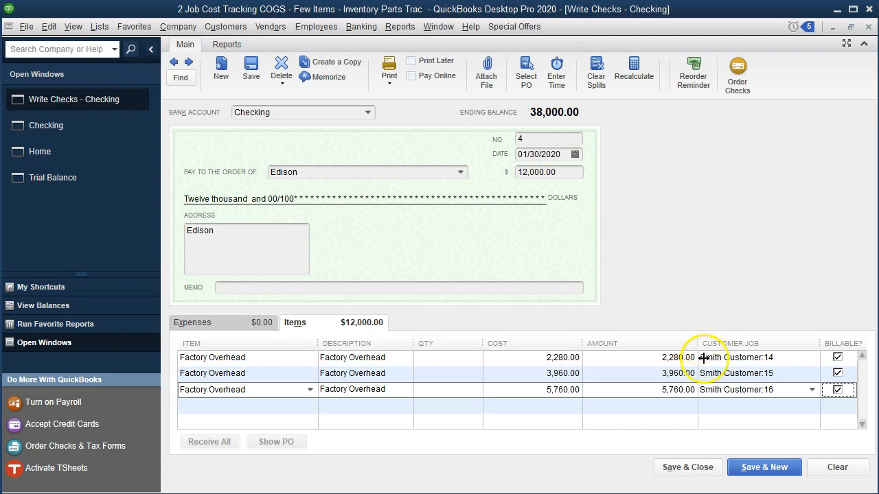
left_click(692, 469)
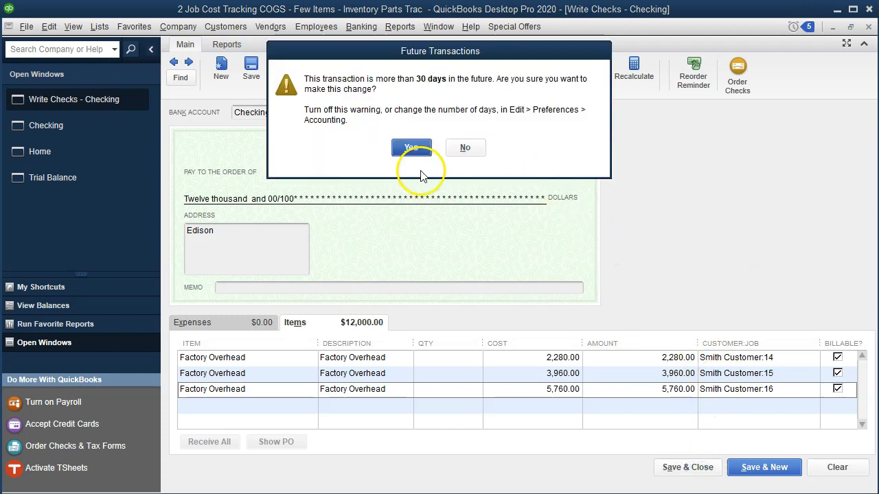
left_click(411, 147)
Refresh the Trial Balance report and compare its Cost of Goods Sold balance with cell O15 in the Excel worksheet
left_click(52, 154)
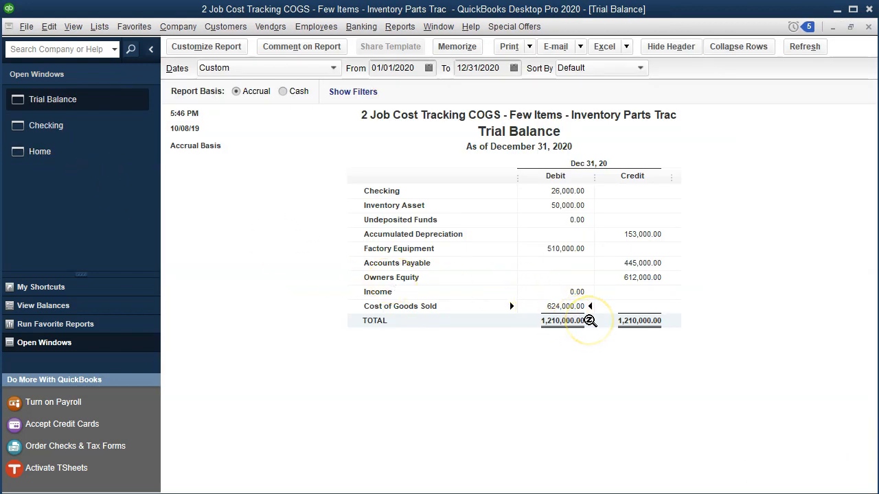
left_click(590, 328)
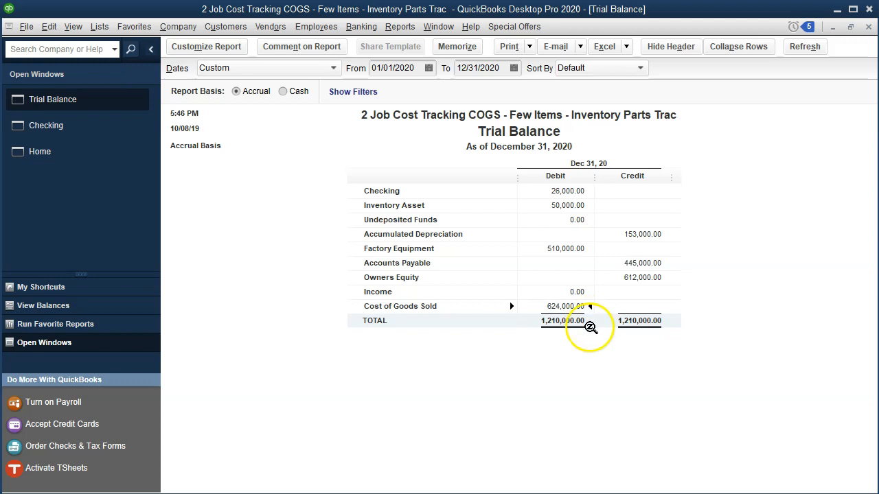
left_click(804, 46)
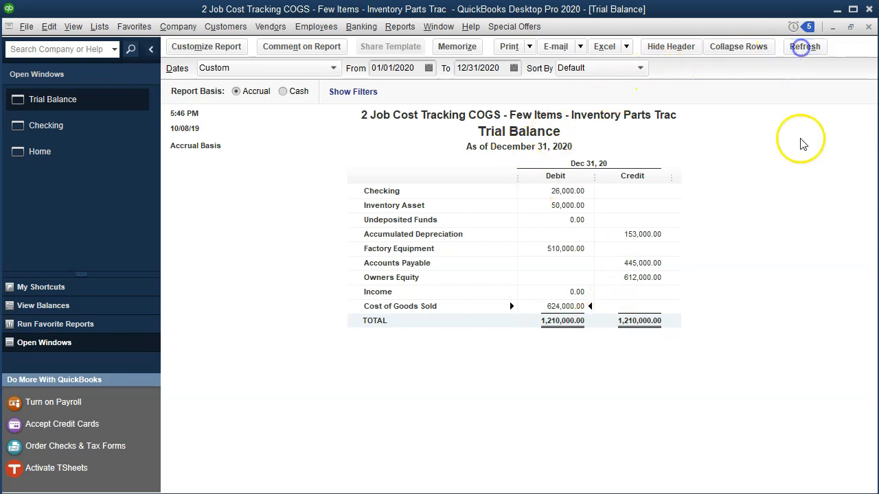
key("alt+Tab")
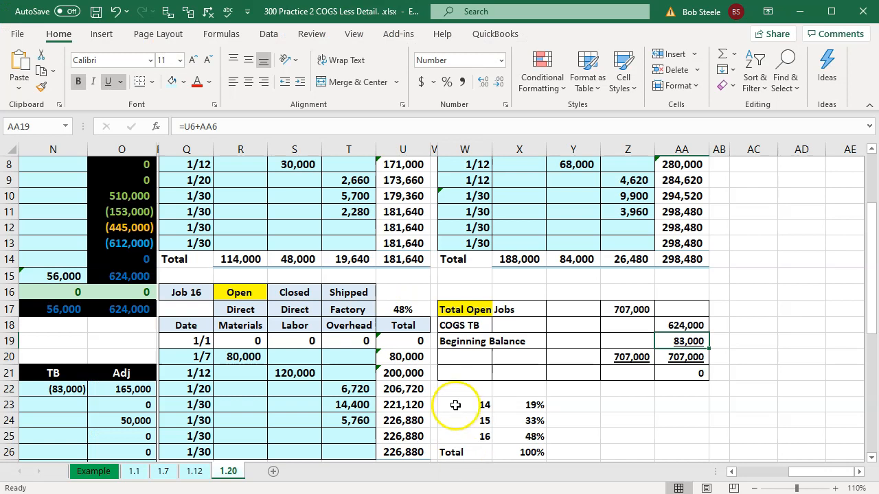
left_click(141, 279)
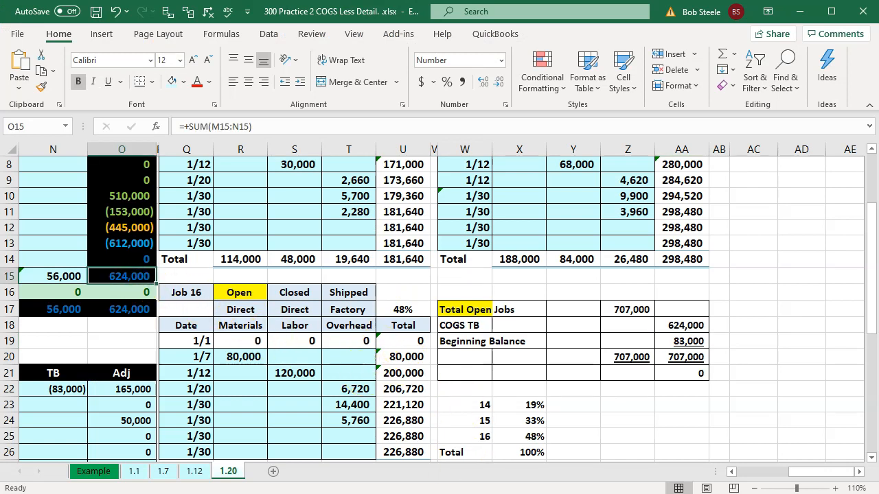
key("alt+Tab")
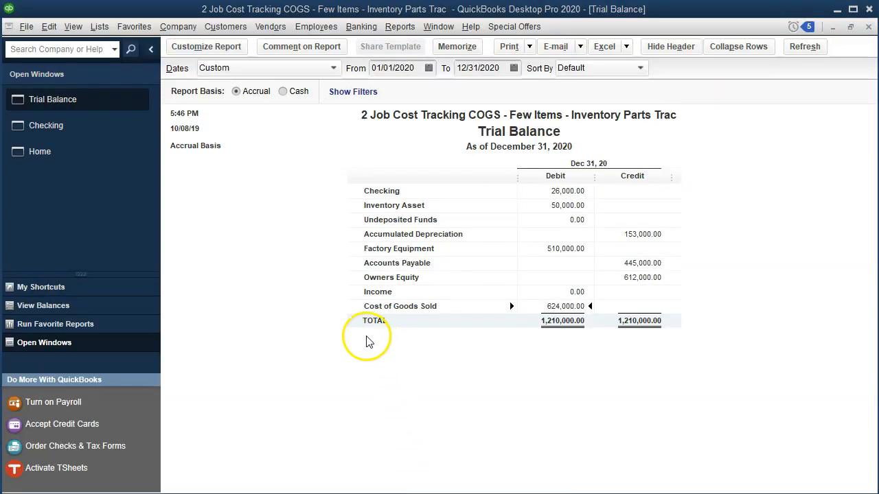
Open the Job Estimates vs. Actuals Summary report and inspect the Total Open Jobs formula in Z17 of the Excel worksheet
left_click(405, 28)
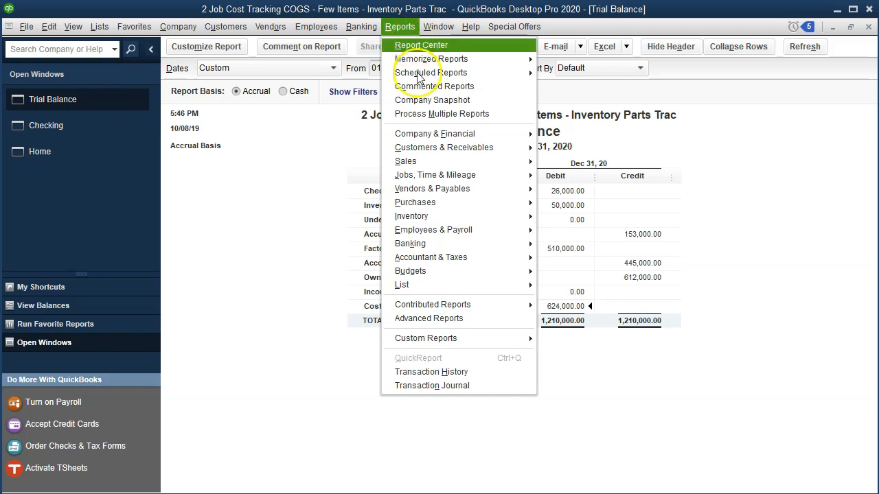
mouse_move(515, 177)
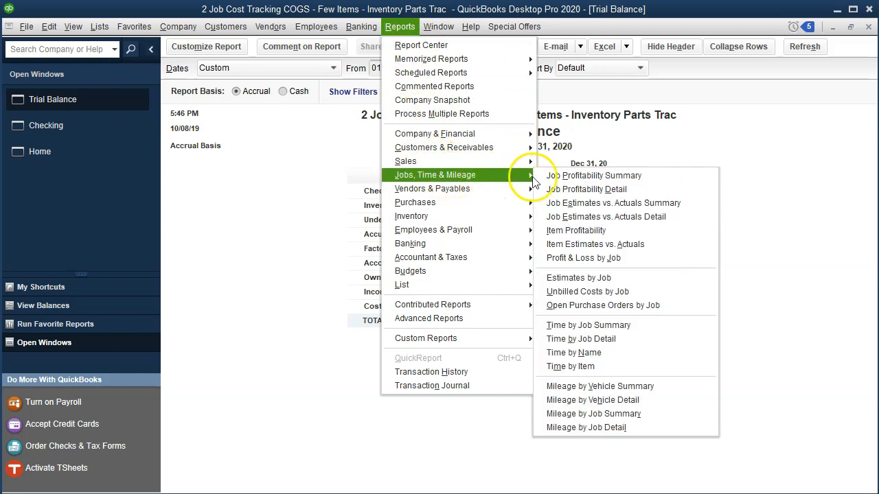
left_click(653, 205)
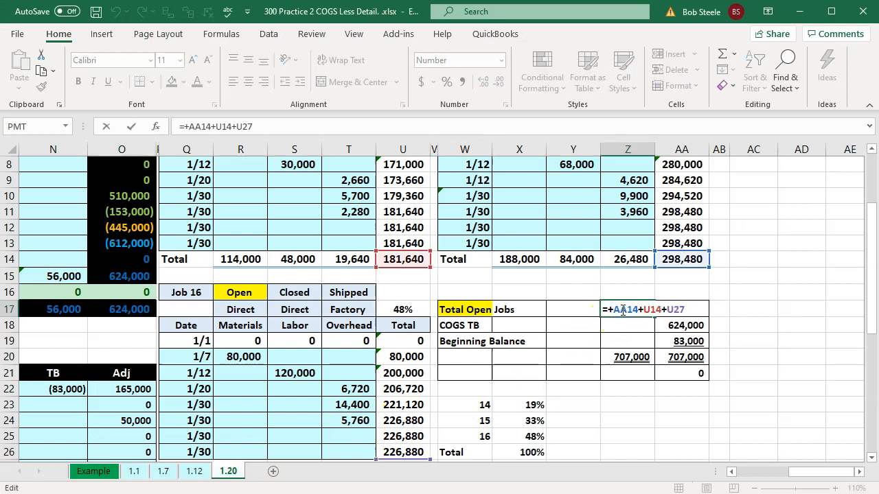
key("Return")
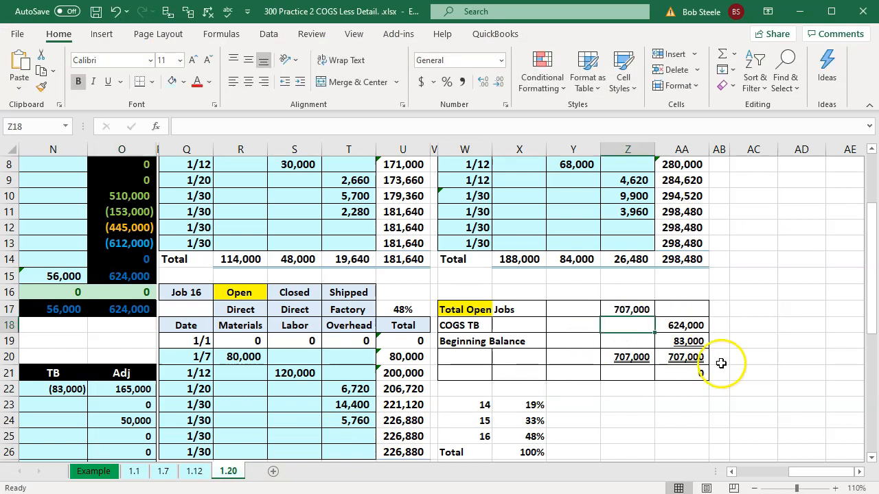
Inspect the Beginning Balance formula in AA19, then review the Job Estimates vs. Actuals Summary in QuickBooks and return to its home page
left_click(695, 343)
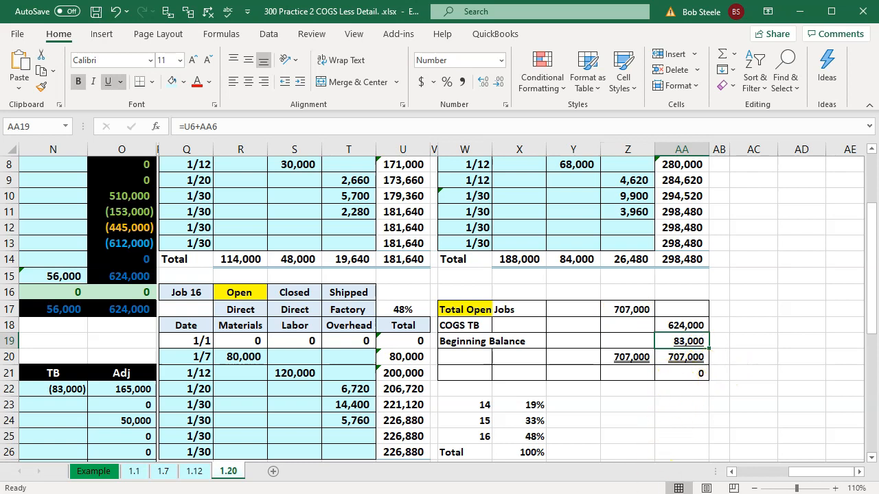
left_click(591, 493)
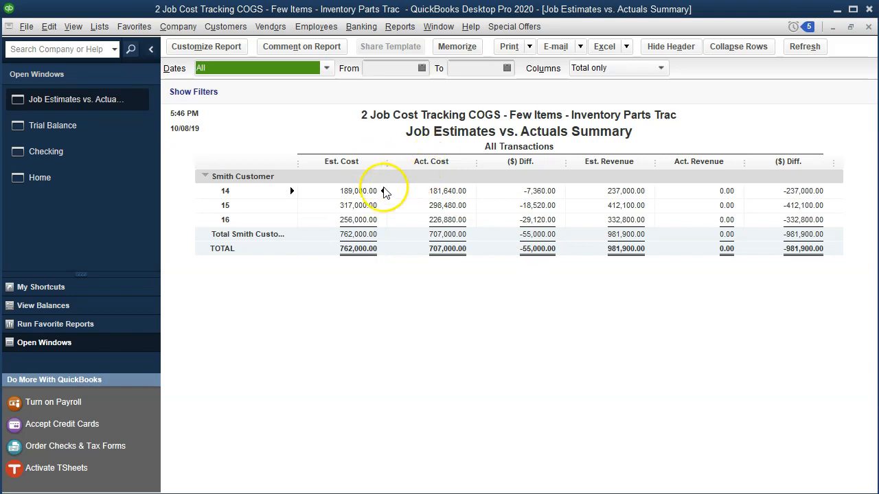
left_click(67, 180)
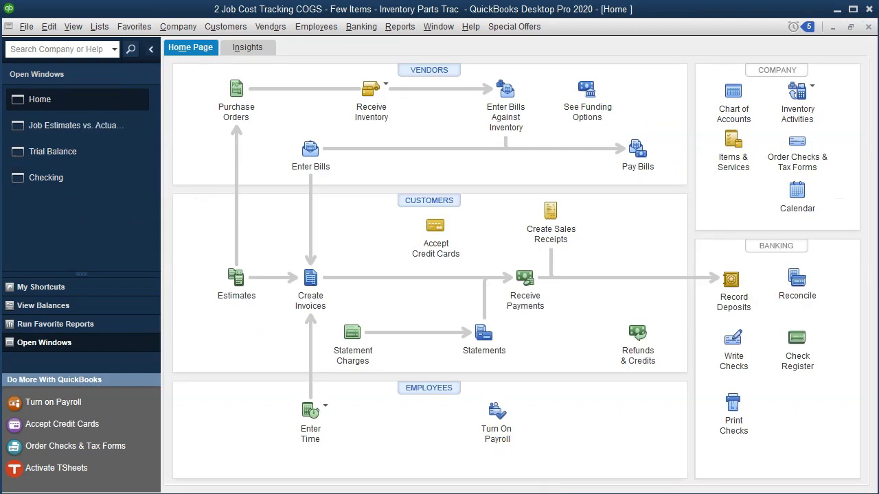
Switch to Excel and replace the green fill in B20:B21, beside the 12,000 Cost of goods sold entry, with light blue
left_click(467, 474)
left_click(370, 322)
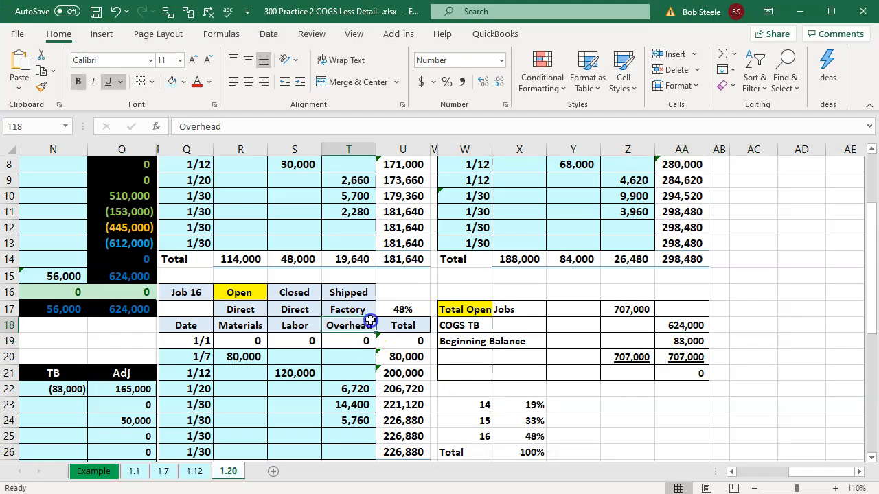
key("Left")
key("Left")
key("Left")
key("Left")
key("Left")
key("Left")
key("Left")
key("Left")
key("Left")
key("Left")
key("Left")
key("Left")
key("Left")
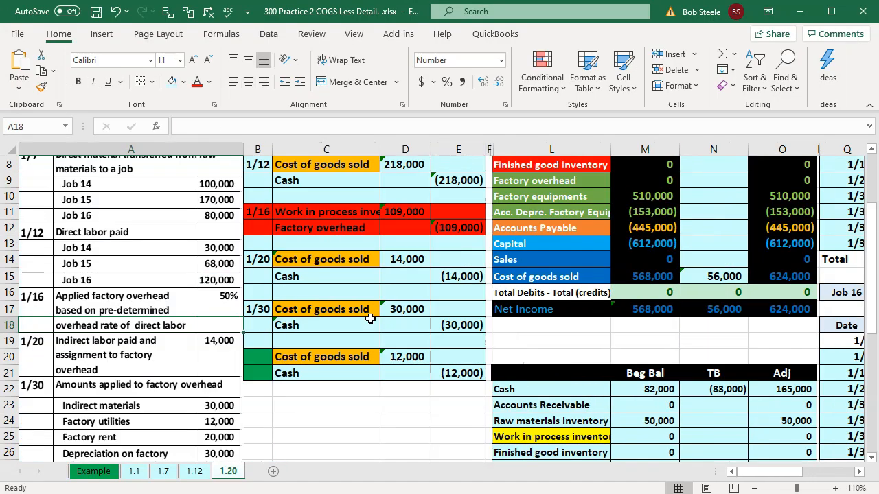
left_click_drag(255, 357, 261, 366)
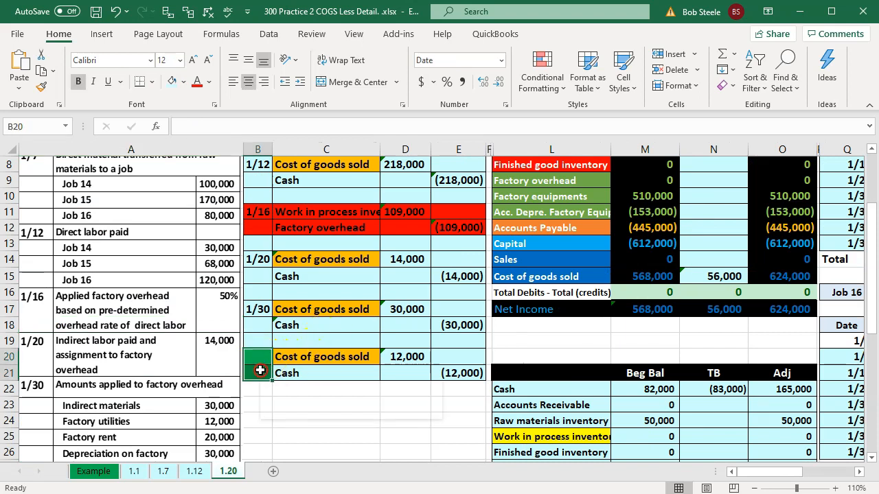
right_click(292, 371)
key("Escape")
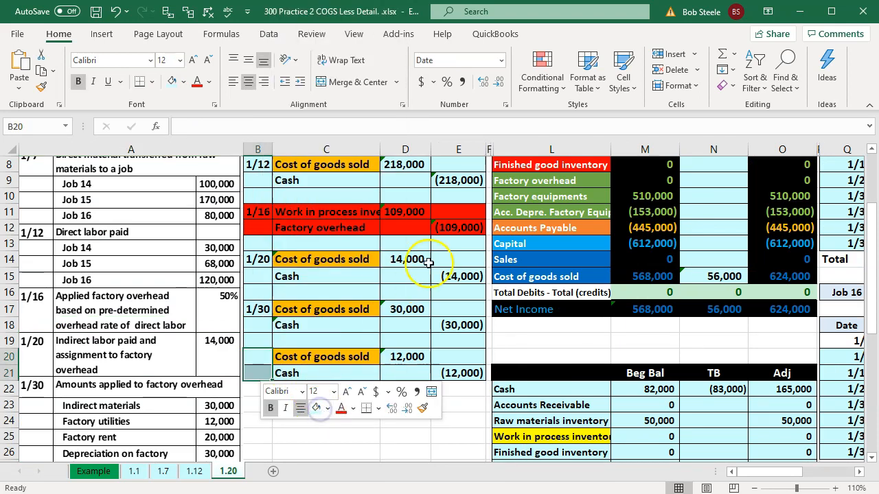
left_click(415, 259)
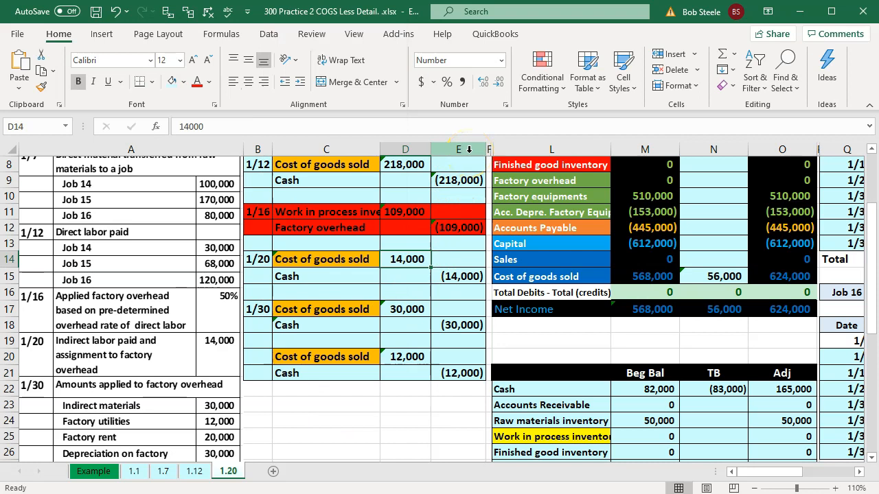
Unhide the journal entry columns G through K between the first journal block and the trial balance
left_click(469, 150)
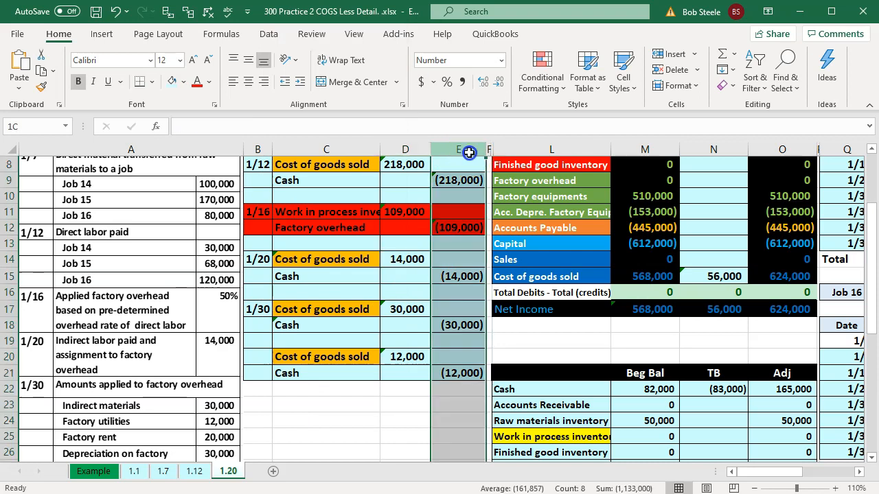
left_click_drag(469, 152, 534, 150)
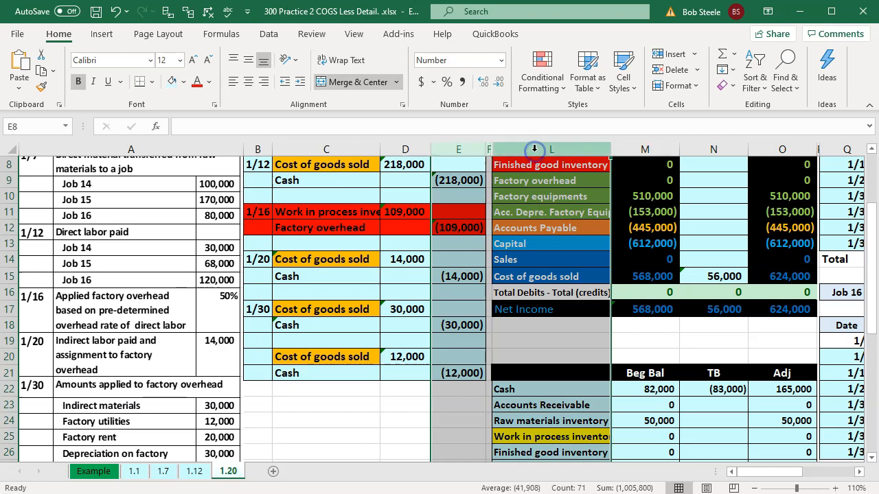
right_click(476, 212)
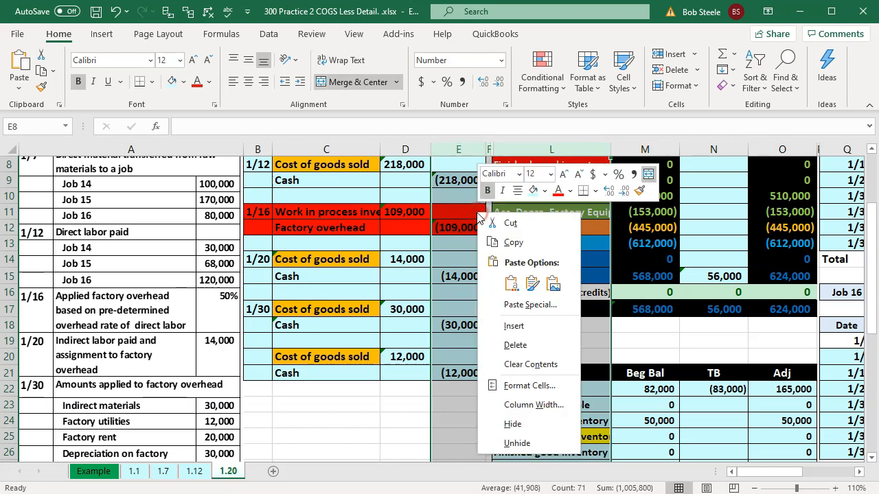
left_click(517, 444)
left_click(365, 343)
Hide columns B through F and look over the second block of journal entries beside the transaction list
scroll(357, 303, "up", 3)
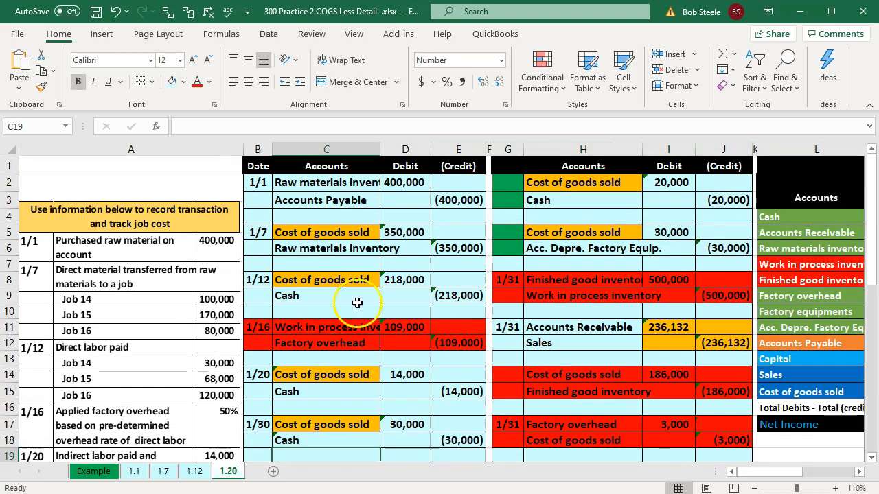
left_click(261, 148)
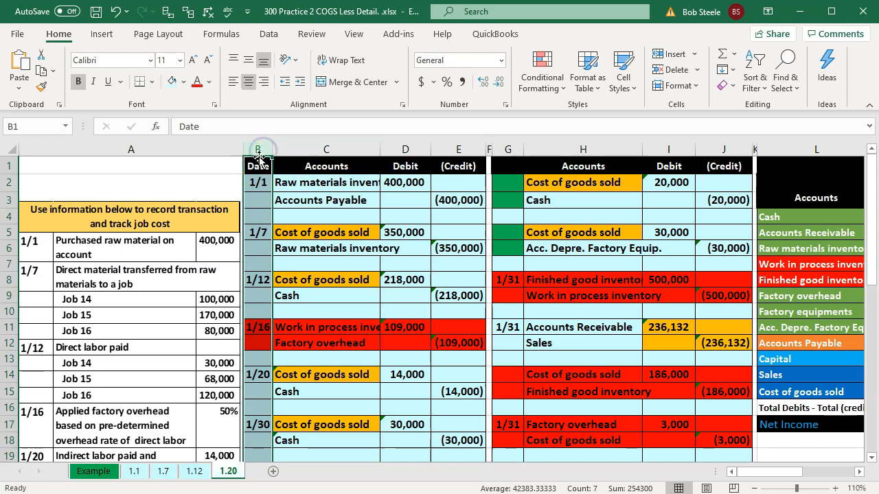
left_click(256, 150)
left_click_drag(257, 149, 489, 149)
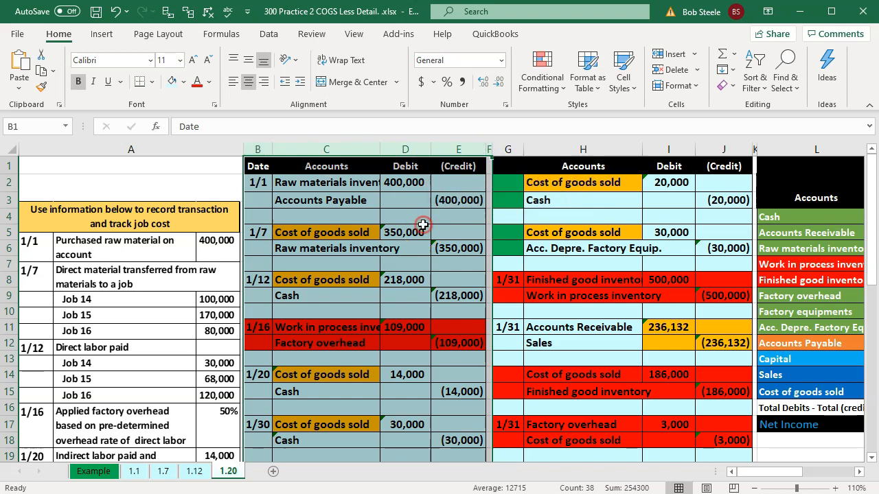
right_click(405, 211)
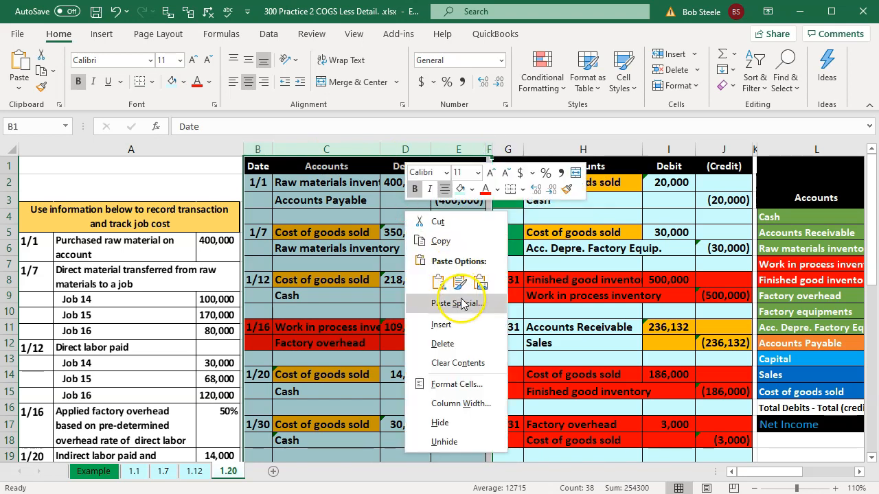
left_click(440, 422)
left_click(358, 206)
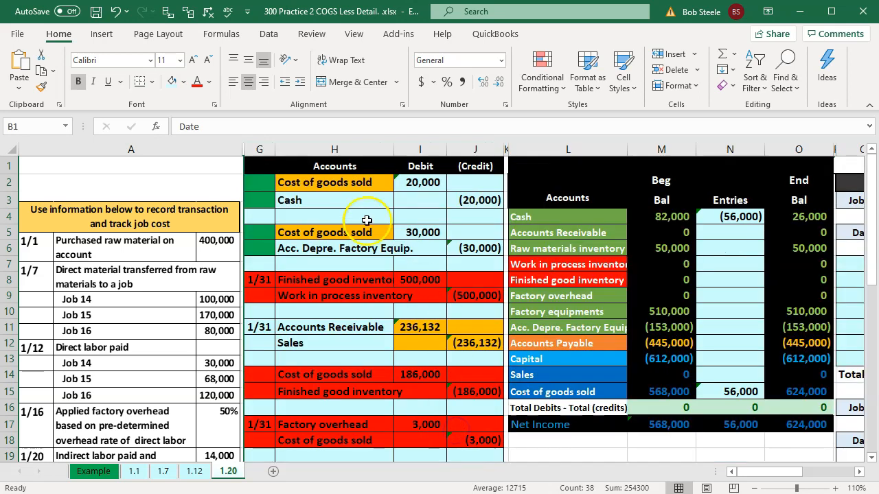
scroll(286, 263, "down", 4)
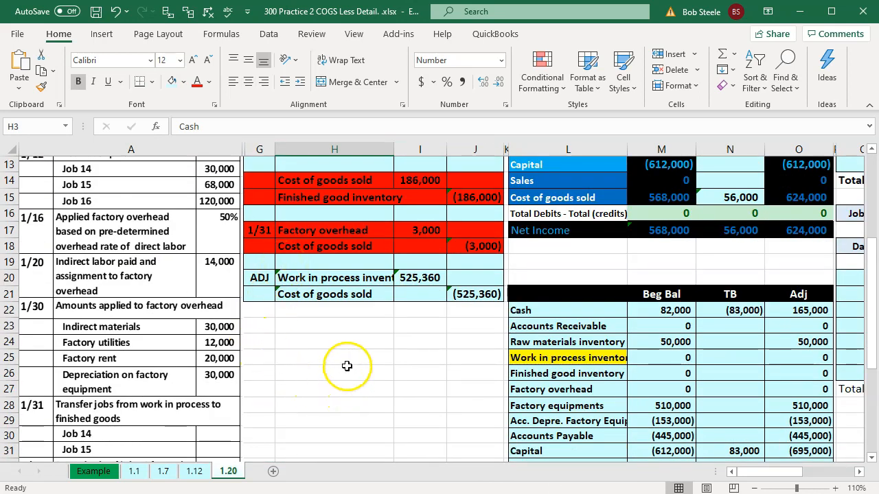
scroll(346, 364, "up", 4)
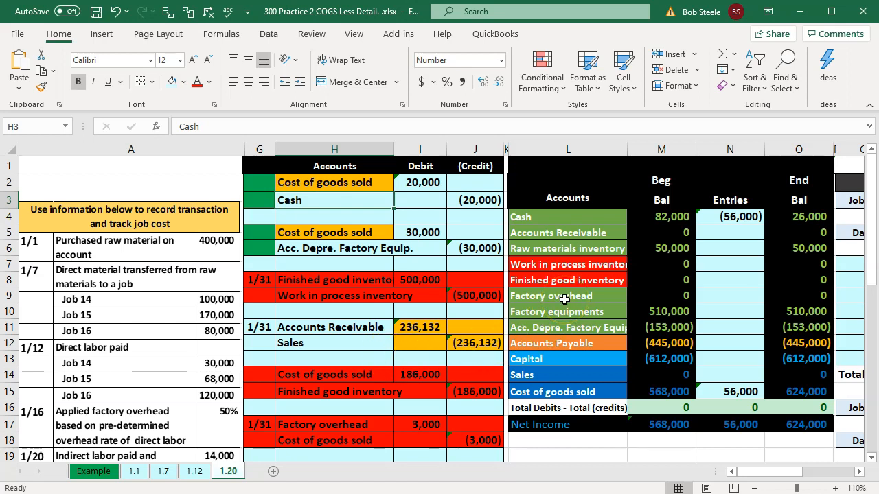
Add the 20,000 debit in I2 to the Cost of goods sold entries formula in N15, and select the Cash entries cell N4
left_click(425, 184)
key("Down")
key("Down")
key("Down")
key("Down")
key("Down")
key("Down")
key("Down")
key("Down")
key("Down")
key("Down")
key("Down")
key("Down")
key("Down")
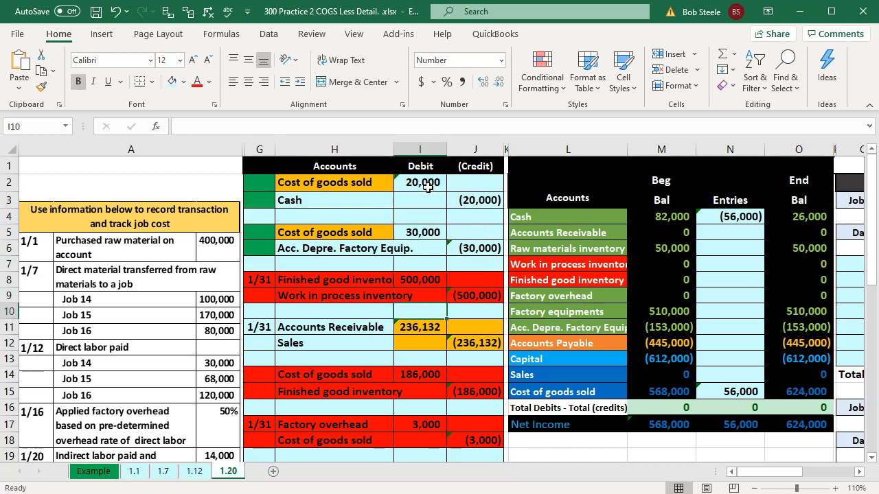
key("Right")
key("Right")
key("Right")
key("Right")
key("Right")
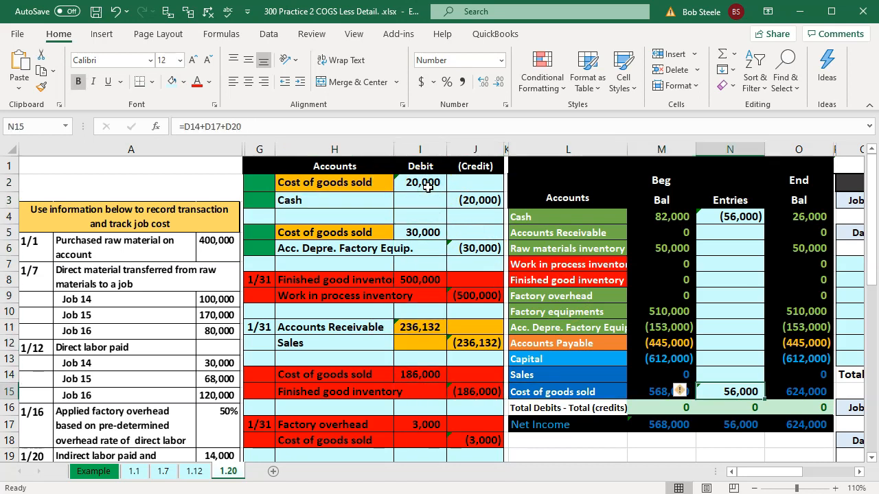
key("Right")
key("Left")
key("F2")
type("+")
key("Left")
key("Left")
key("Left")
key("Left")
key("Left")
key("Up")
key("Up")
key("Up")
key("Up")
key("Up")
key("Up")
key("Up")
key("Up")
key("Up")
key("Up")
key("Up")
key("Up")
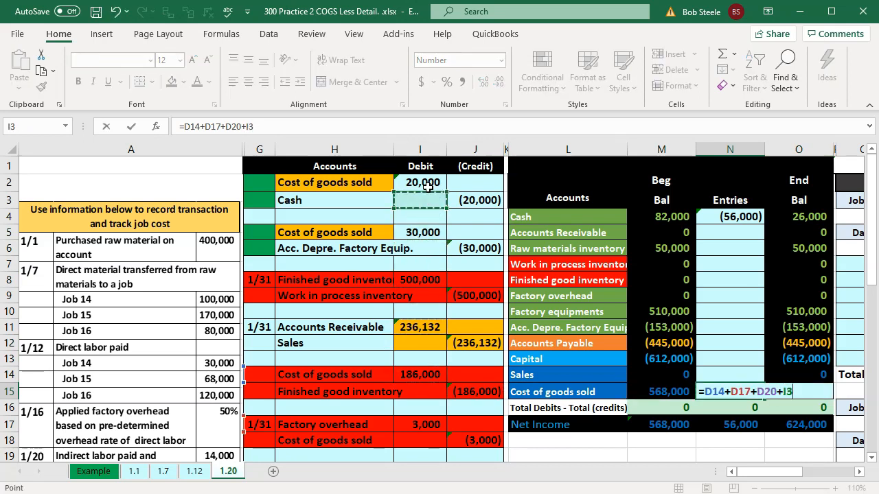
key("Return")
key("Up")
key("Up")
key("Up")
key("Up")
key("Up")
key("Up")
key("Up")
key("Up")
key("Up")
key("Up")
key("Up")
key("Up")
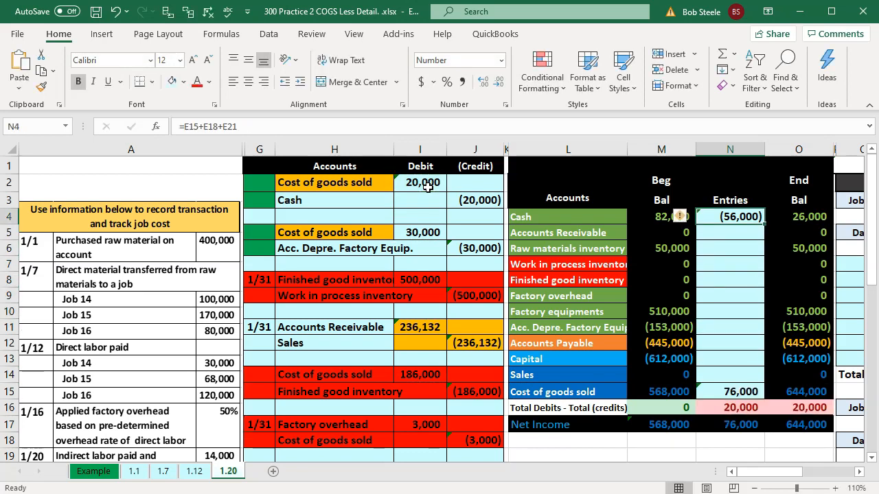
key("Delete")
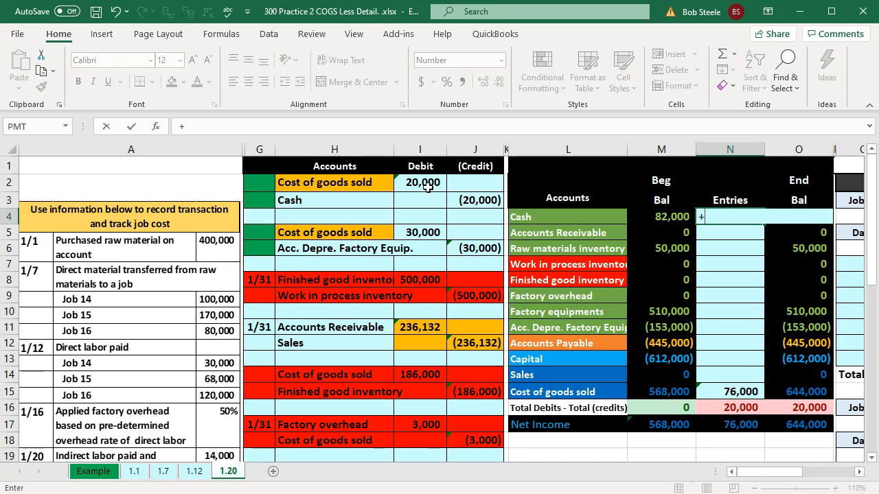
key("Down")
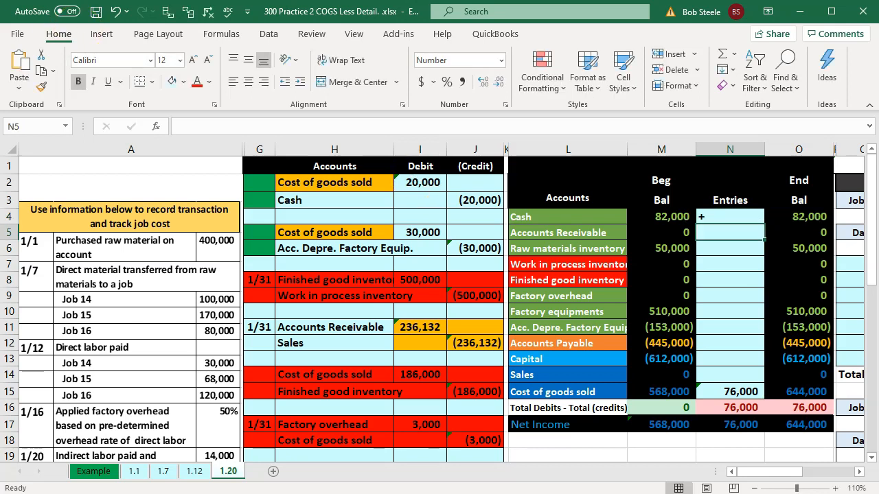
left_click(118, 16)
Add the (20,000) Cash credit in J3 to the existing Cash entries formula in N4
key("F2")
type("+")
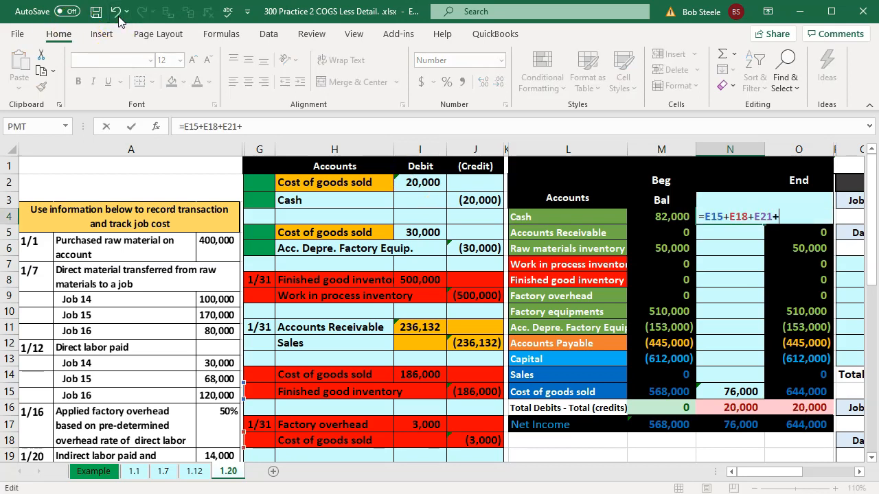
key("Left")
key("Left")
key("Left")
key("Left")
key("Up")
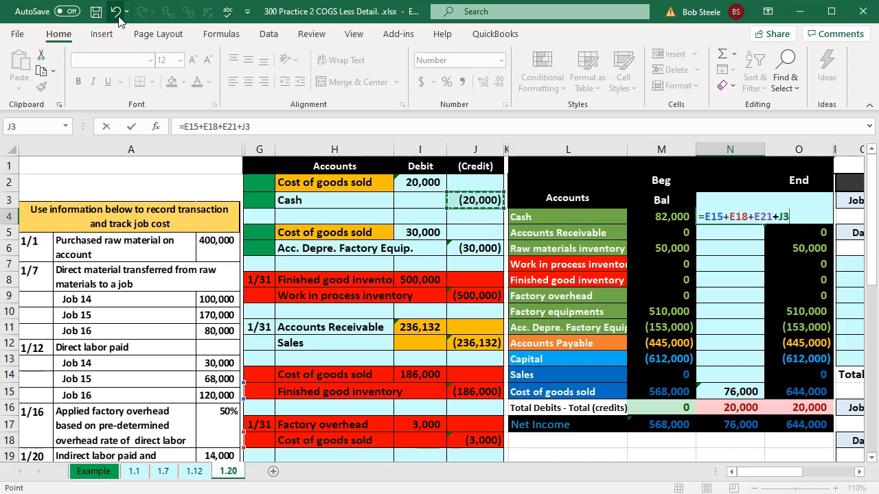
key("Return")
Enter Job 14's 1/30 factory overhead in T12 as 20000 multiplied by the job's percentage in U4
key("Right")
key("Right")
key("Right")
key("Right")
key("Right")
key("Right")
key("Right")
key("Right")
key("Right")
key("Right")
key("Right")
key("Right")
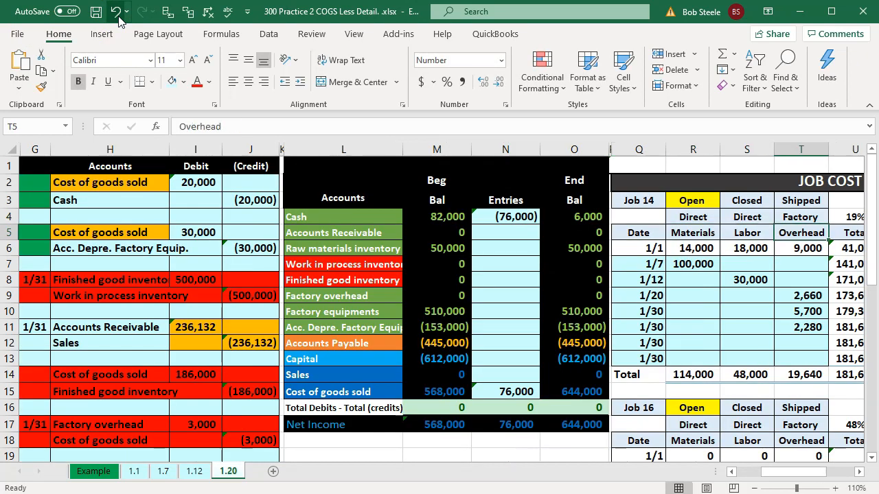
key("Right")
key("Right")
key("Down")
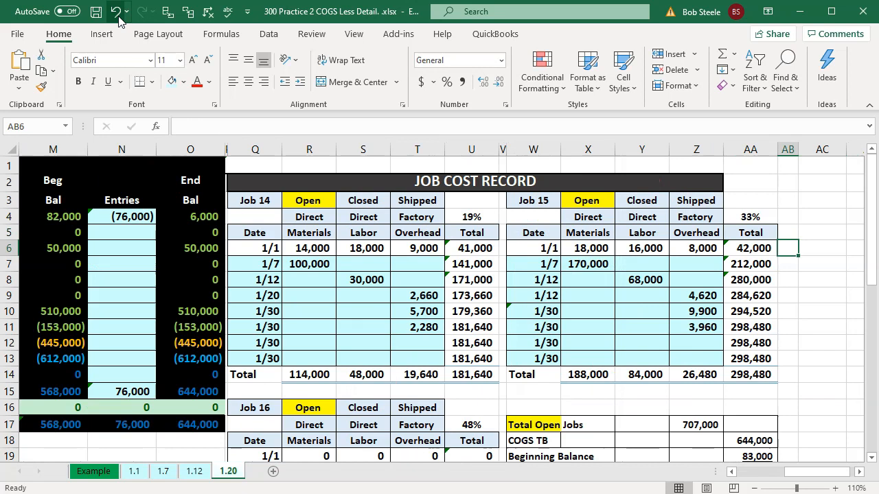
key("Down")
key("Down")
key("Down")
key("Down")
key("Down")
key("Left")
key("Left")
key("Left")
key("Left")
key("Left")
key("Left")
key("Left")
key("Left")
key("Down")
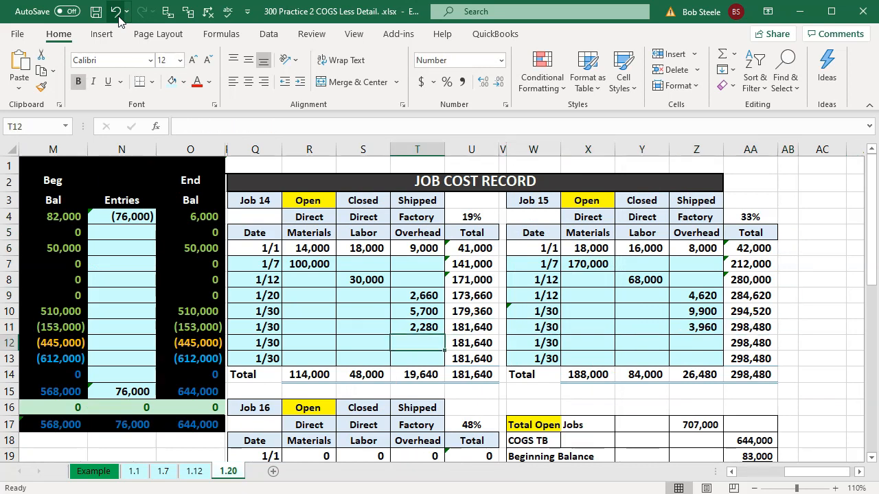
type("=2000")
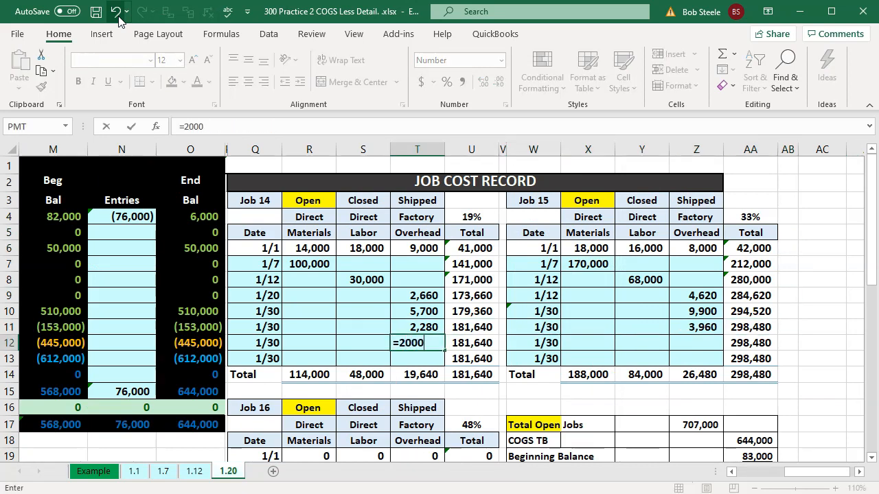
type("0*")
key("Up")
key("Up")
key("Up")
key("Up")
key("Up")
key("Up")
key("Up")
key("Up")
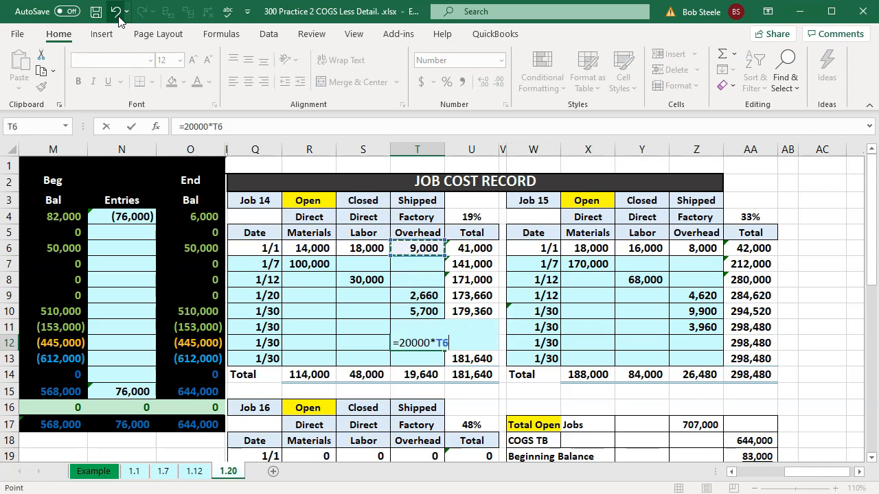
key("Right")
key("Return")
Enter Job 15's 1/30 factory overhead in Z12 as 20000 multiplied by the job's percentage in AA4
key("Right")
key("Right")
key("Right")
key("Right")
key("Right")
key("Right")
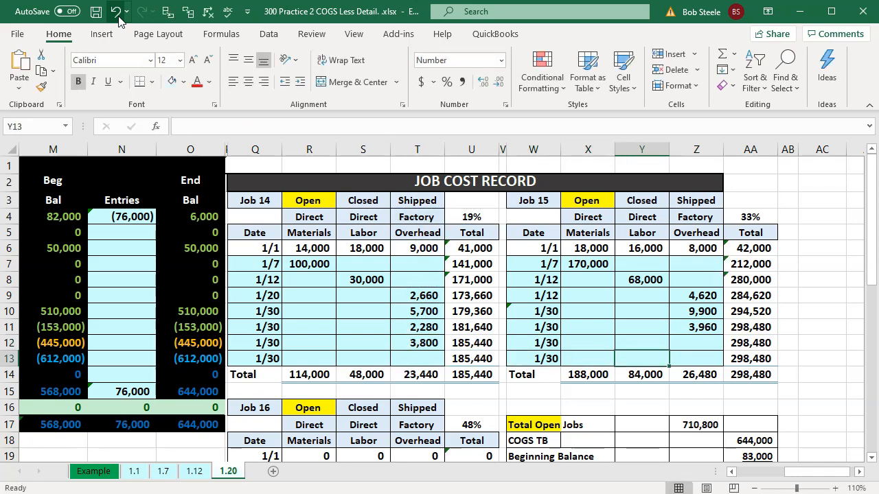
key("Up")
type("=200")
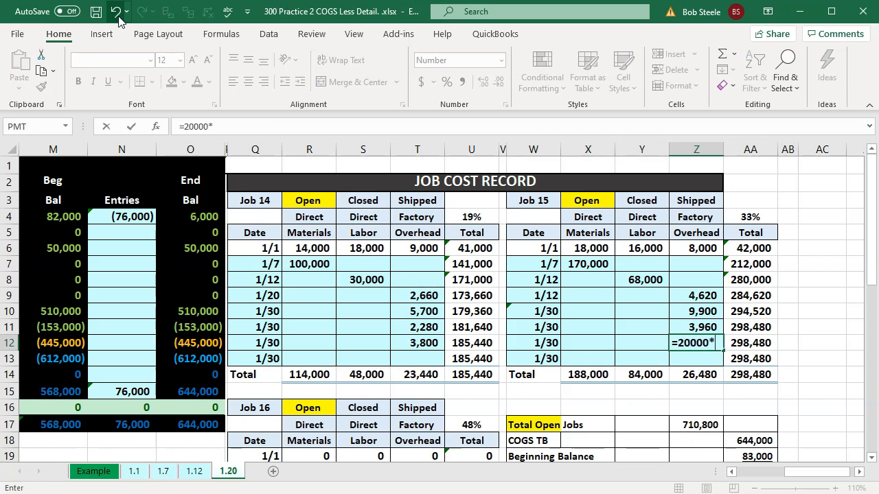
type("00*")
key("Right")
key("Up")
key("Up")
key("Up")
key("Up")
key("Up")
key("Up")
key("Up")
key("Up")
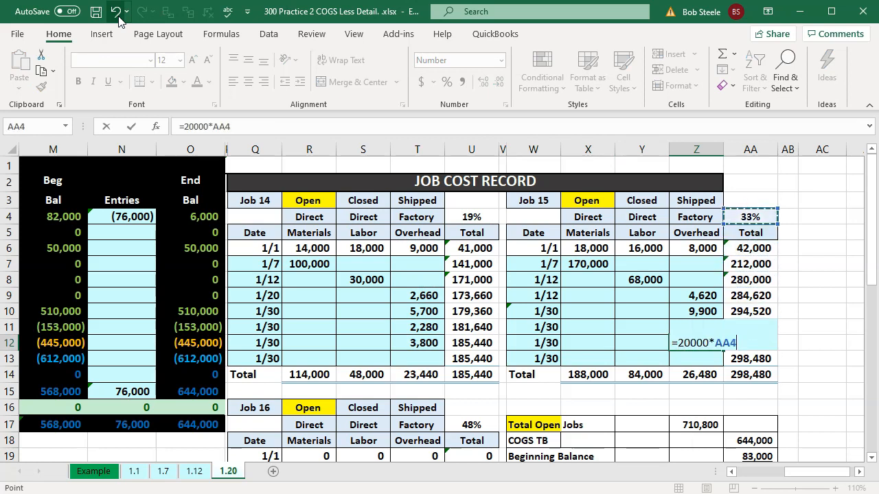
key("Return")
Enter Job 16's 1/30 factory overhead in T25 as 20000 multiplied by the job's percentage in U17
key("Down")
key("Down")
key("Down")
key("Down")
key("Down")
key("Down")
key("Down")
key("Down")
key("Down")
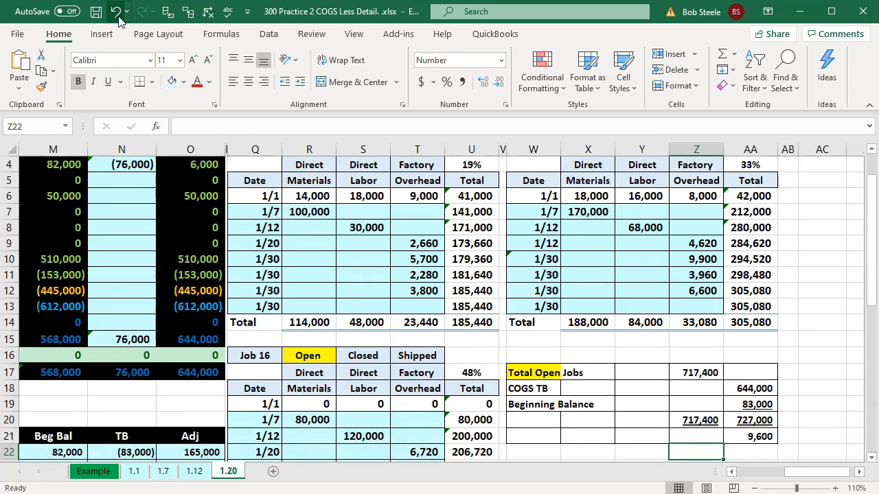
key("Down")
key("Down")
key("Down")
key("Left")
key("Left")
key("Left")
key("Left")
key("Left")
key("Left")
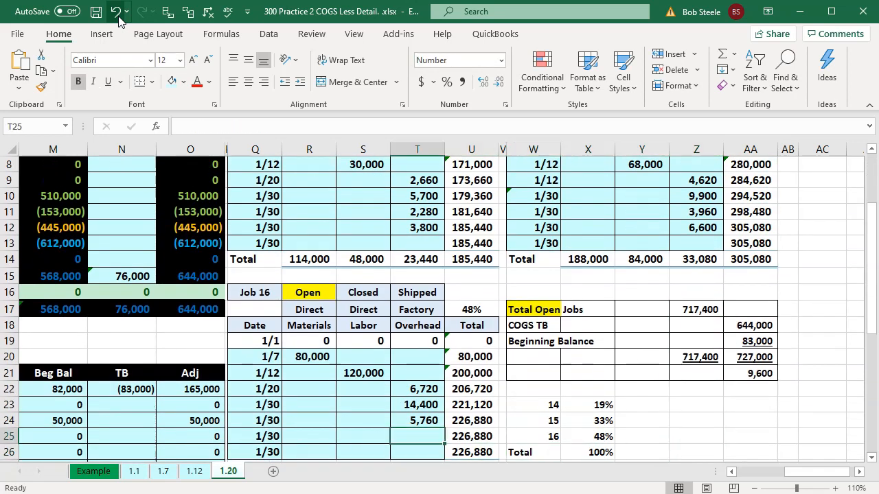
type("=20000*")
key("Right")
key("Up")
key("Up")
key("Up")
key("Up")
key("Up")
key("Up")
key("Up")
key("Up")
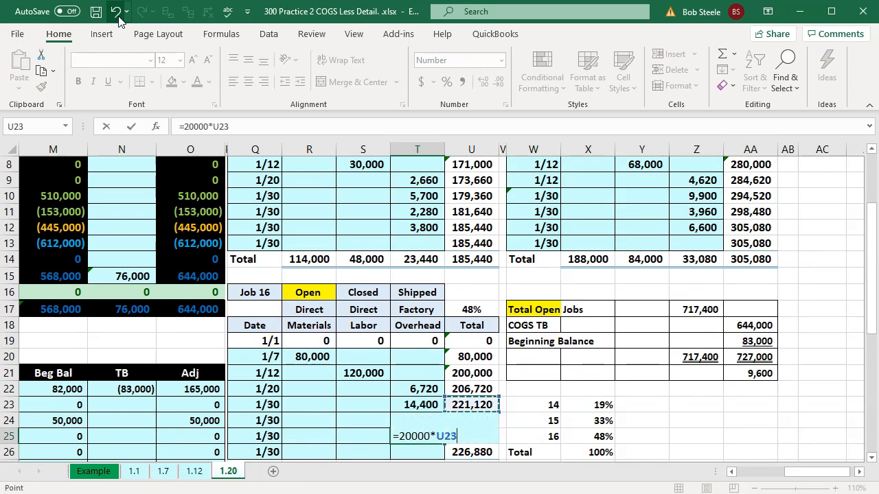
key("Up")
key("Down")
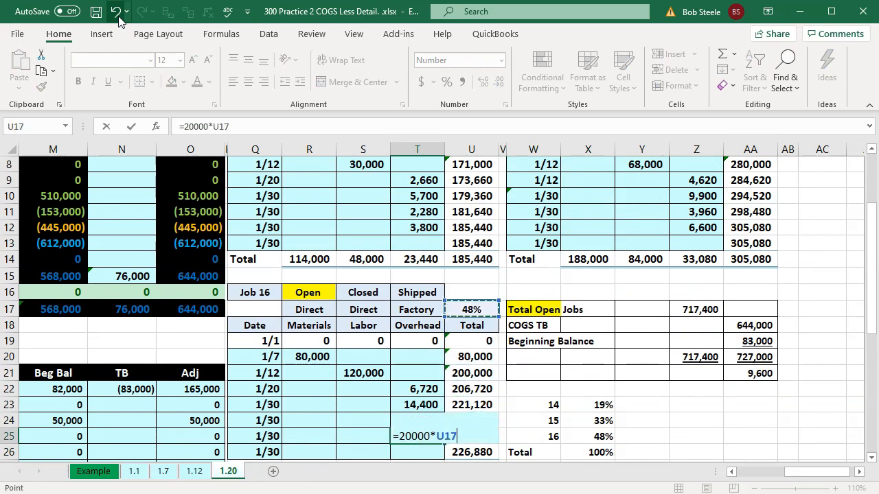
key("Return")
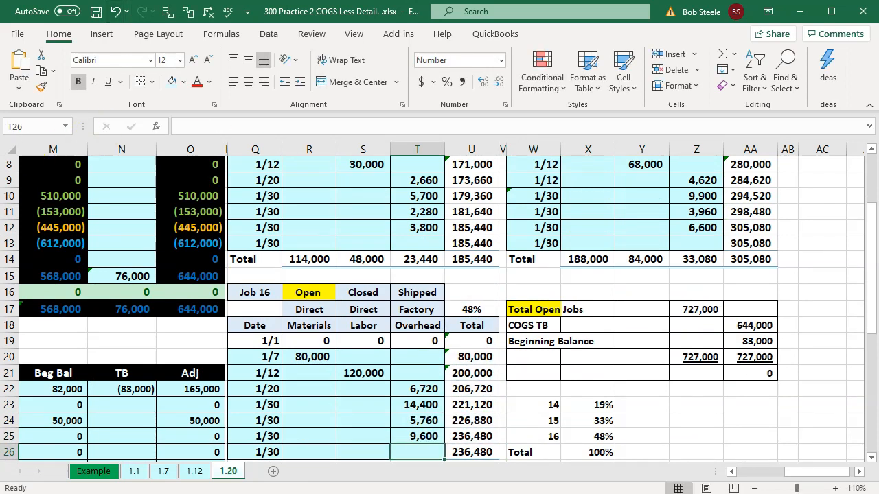
Select the new overhead amounts in T25, T12 and Z12 together to check their sum
left_click(418, 436)
left_click(420, 227, "ctrl")
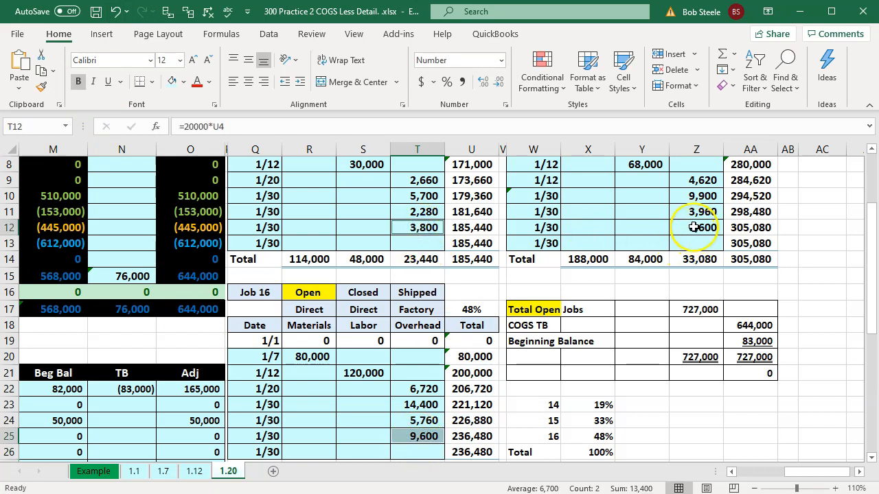
left_click(696, 227, "ctrl")
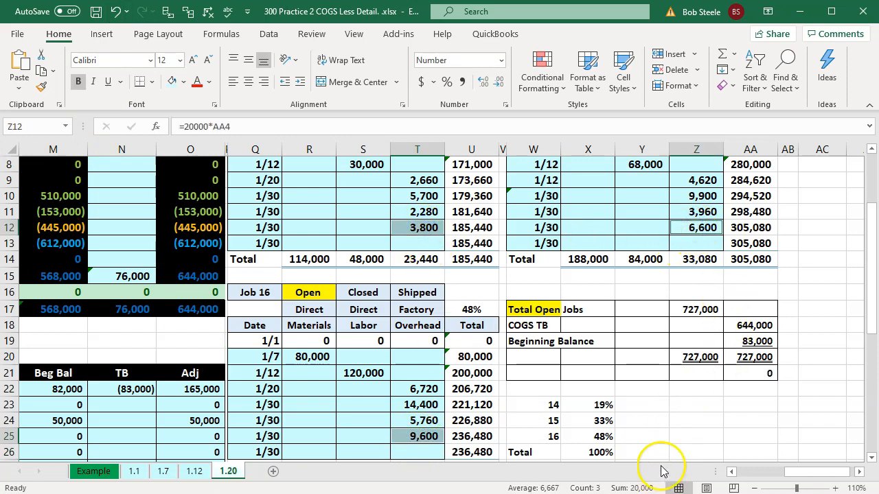
left_click(659, 420)
Switch to QuickBooks and start a check for 20,000 to The Rental Company, quick-adding it to the name list
key("alt+Tab")
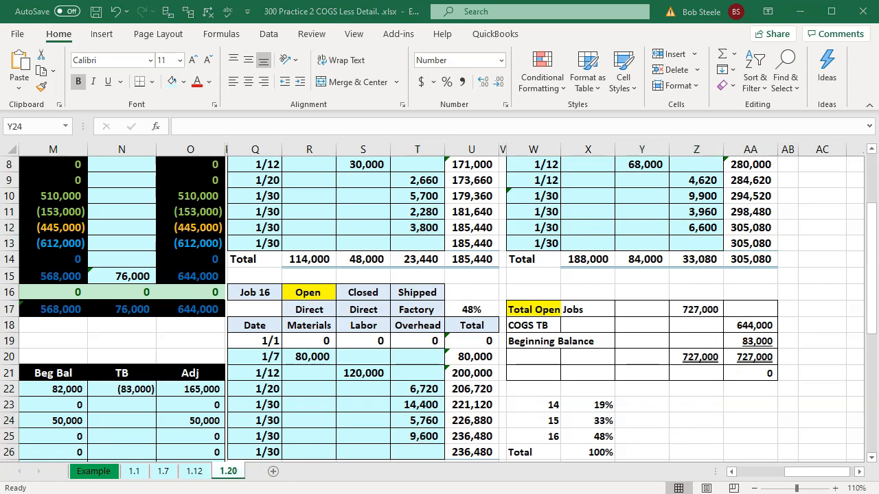
left_click(726, 372)
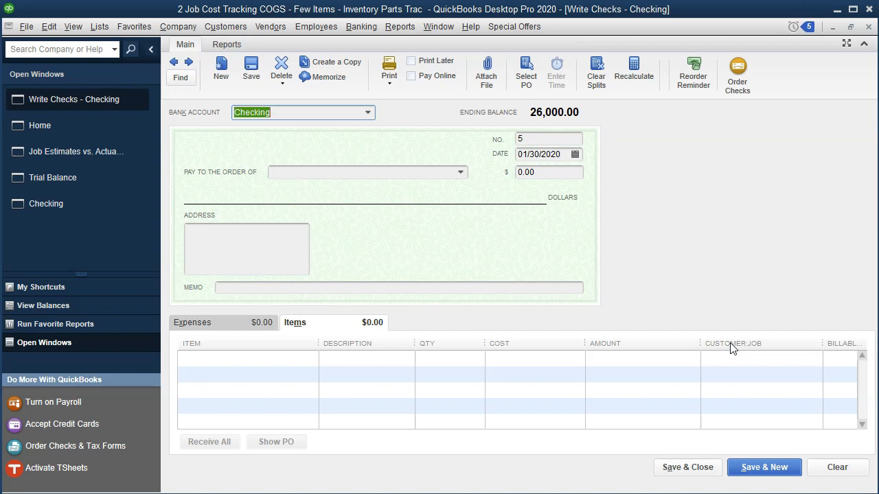
key("Tab")
key("Tab")
key("Tab")
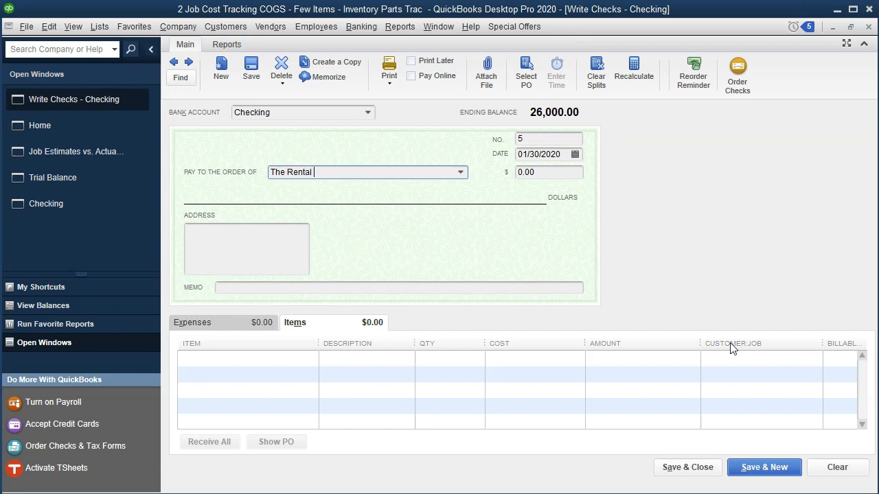
type("The Rental Company")
key("Tab")
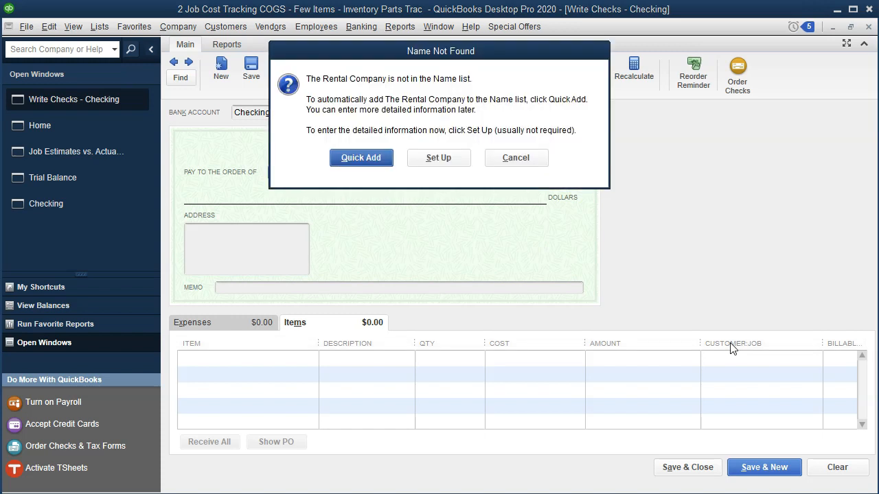
key("Return")
key("Return")
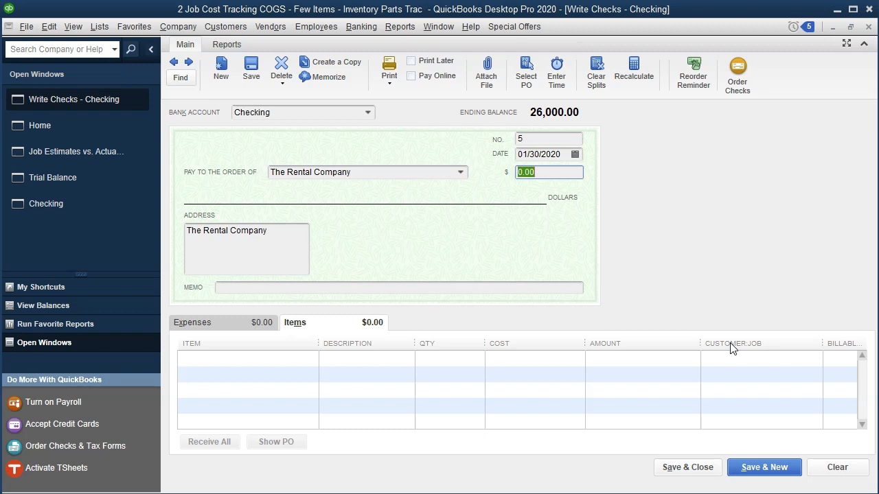
type("20")
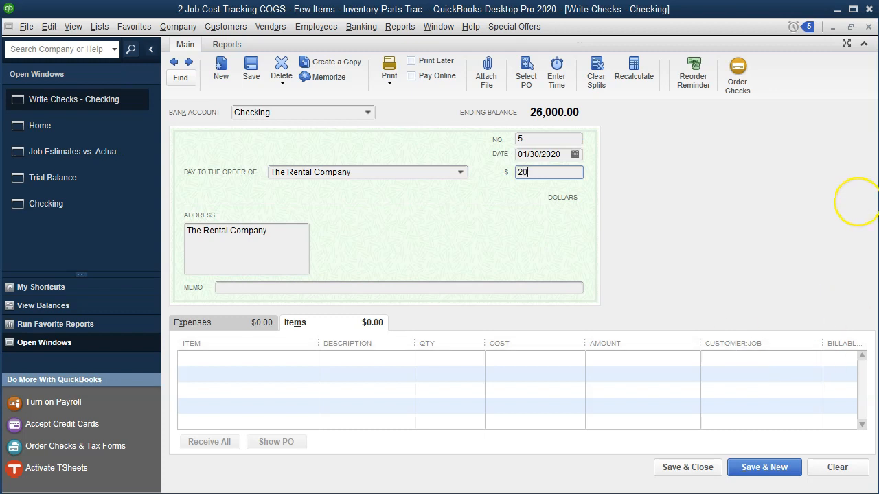
key("Tab")
key("Tab")
key("Tab")
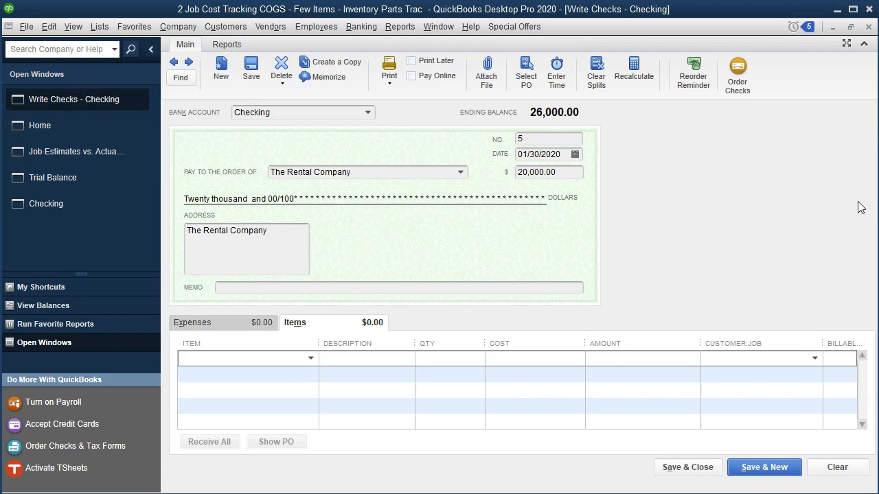
Add a Factory Overhead item line of 3,800 to the check, assigned to the customer's job 14
type("Factory Overhead")
key("Tab")
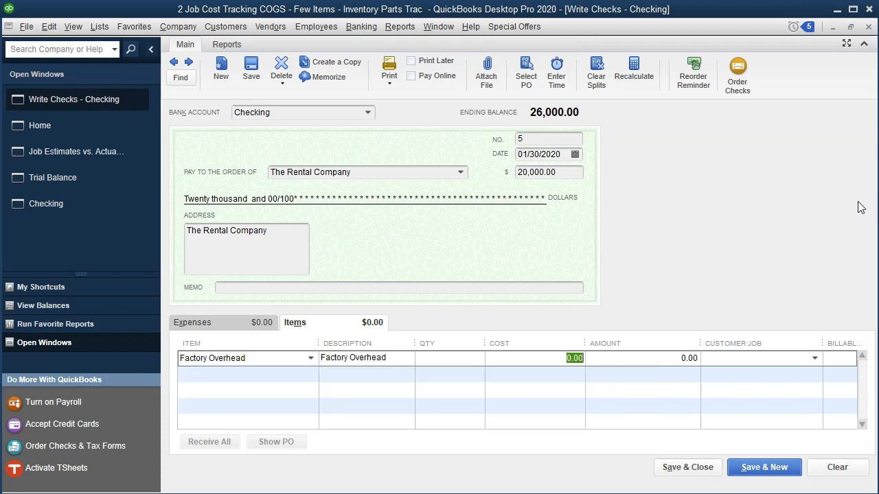
key("alt+Tab")
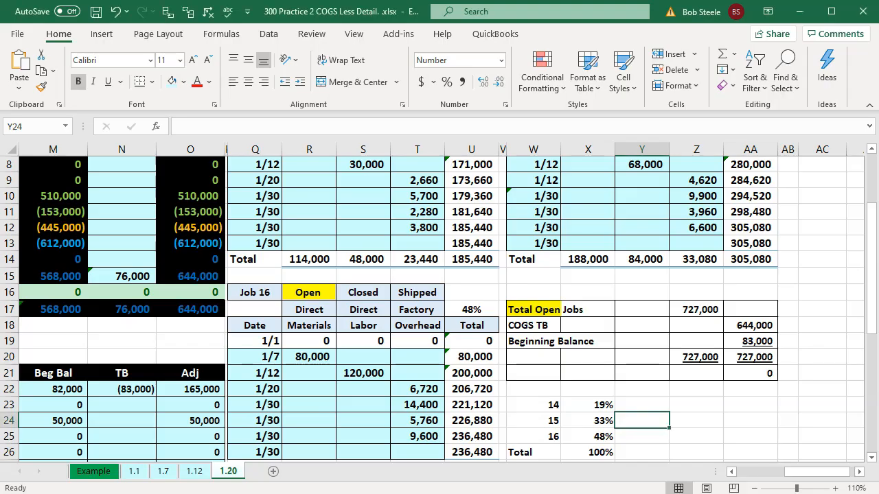
key("alt+Tab")
left_click(584, 358)
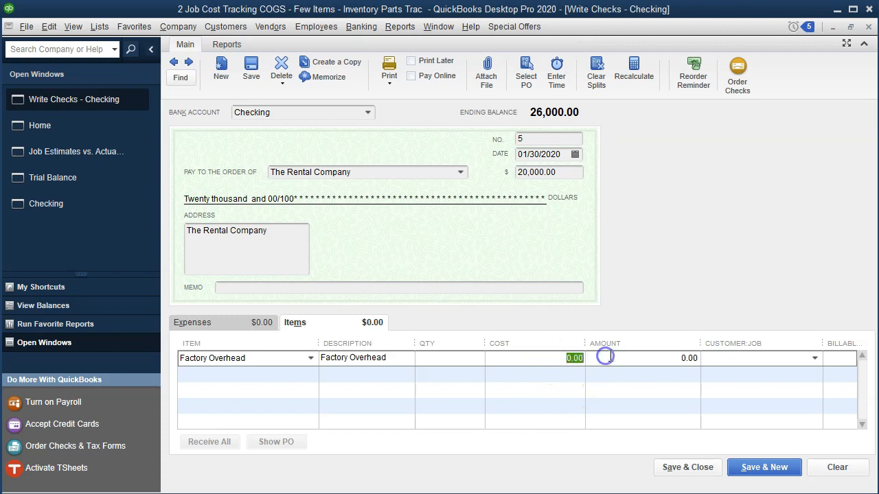
type("38")
key("Tab")
key("Tab")
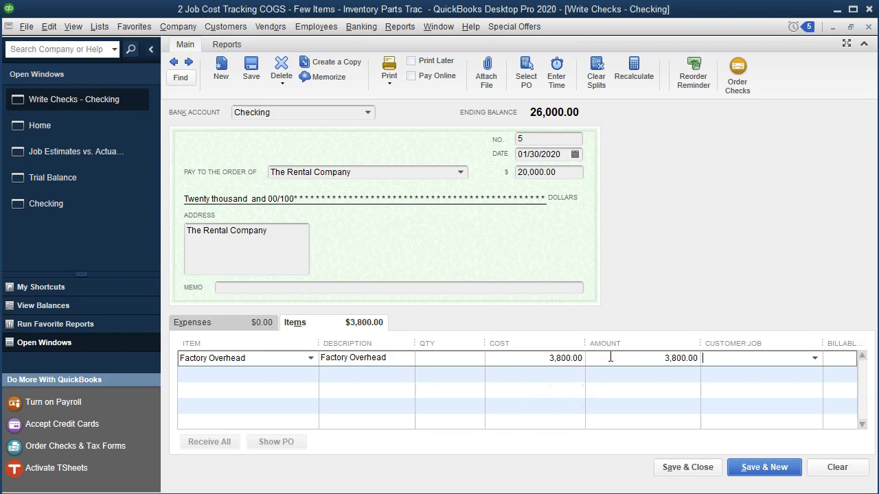
type("Smith Customer:14")
key("Tab")
Add a second Factory Overhead item line of 6,600 to the check, assigned to the customer's job 15
key("Tab")
type("F")
key("Tab")
key("Tab")
key("Tab")
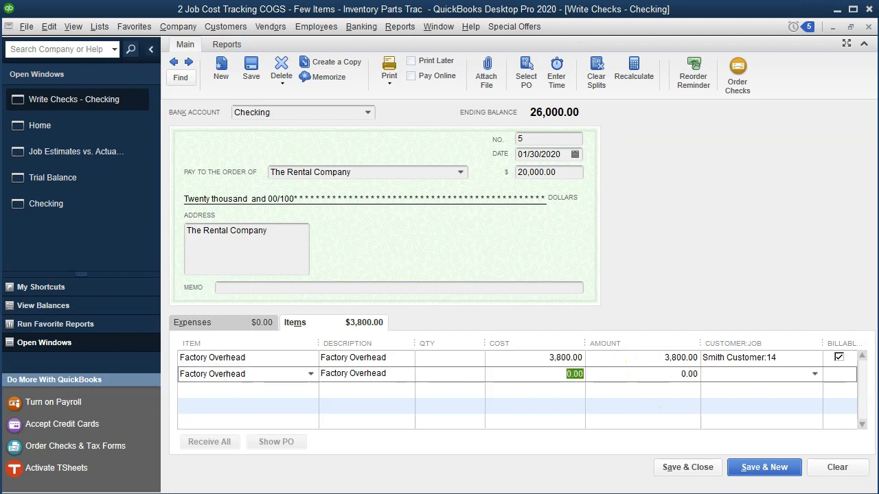
key("alt+Tab")
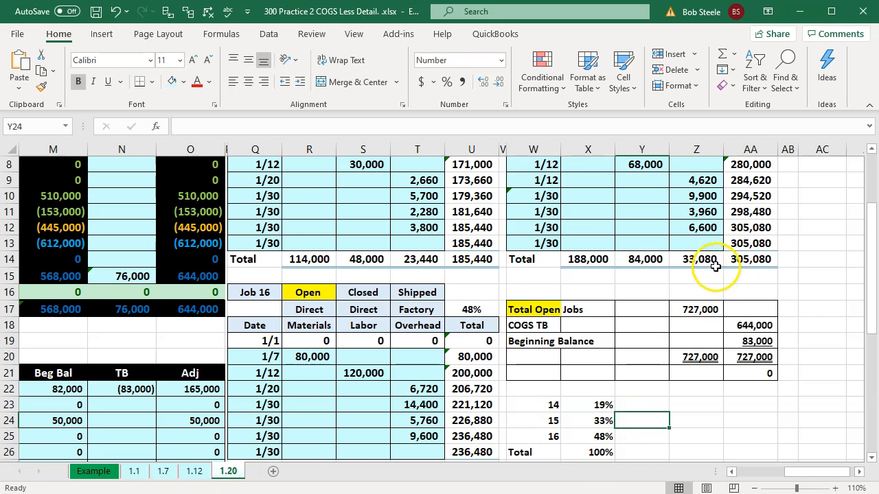
key("alt+Tab")
key("alt+Tab")
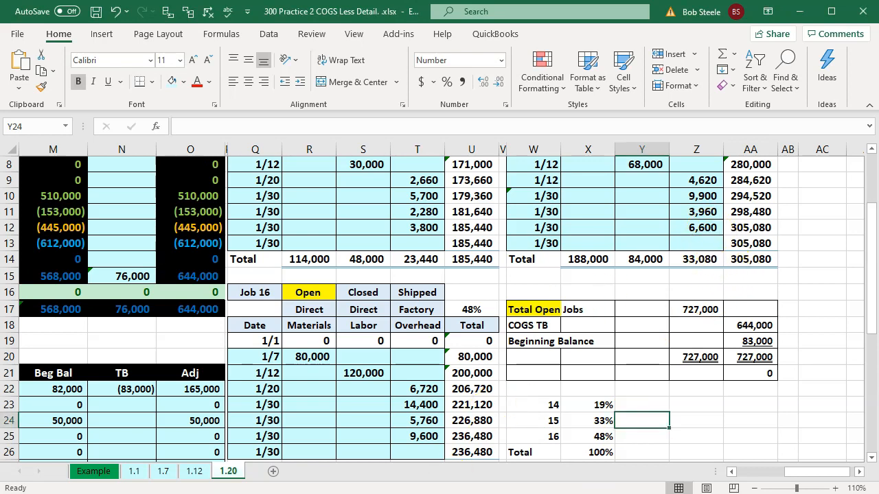
key("alt+Tab")
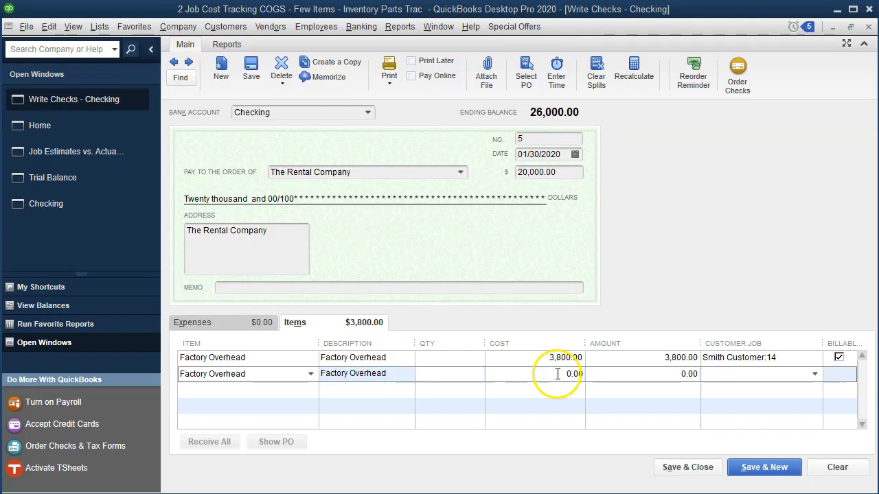
type("6")
key("Tab")
key("Tab")
type("Smith Customer:15")
Add a Factory Overhead item line of 9,600 for the customer's job 16, and save and close the check, accepting its future date
key("Tab")
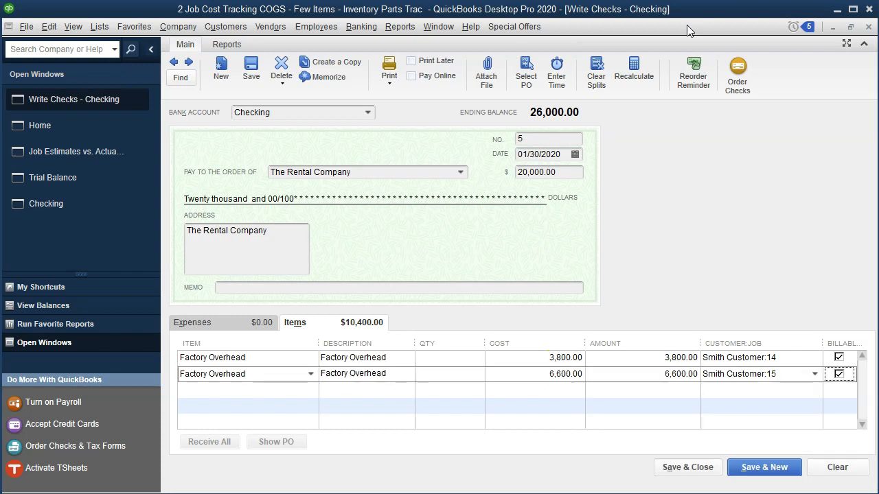
key("Tab")
type("F")
key("Tab")
key("Tab")
key("Tab")
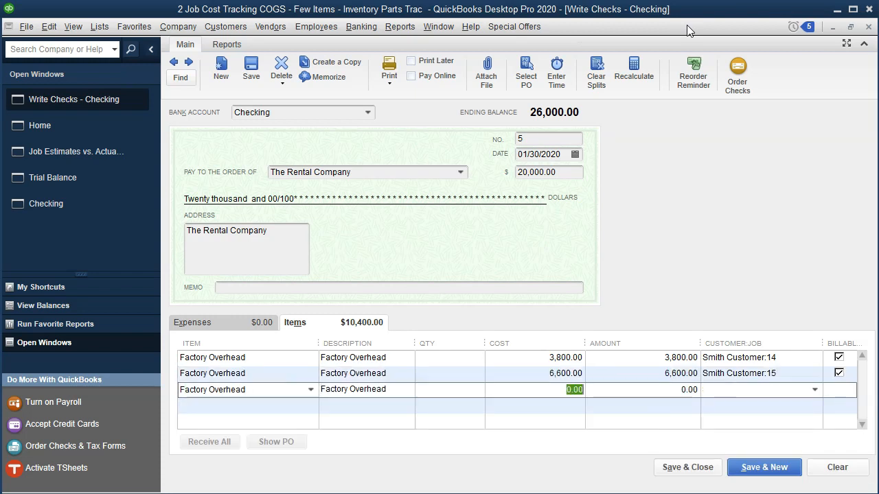
key("alt+Tab")
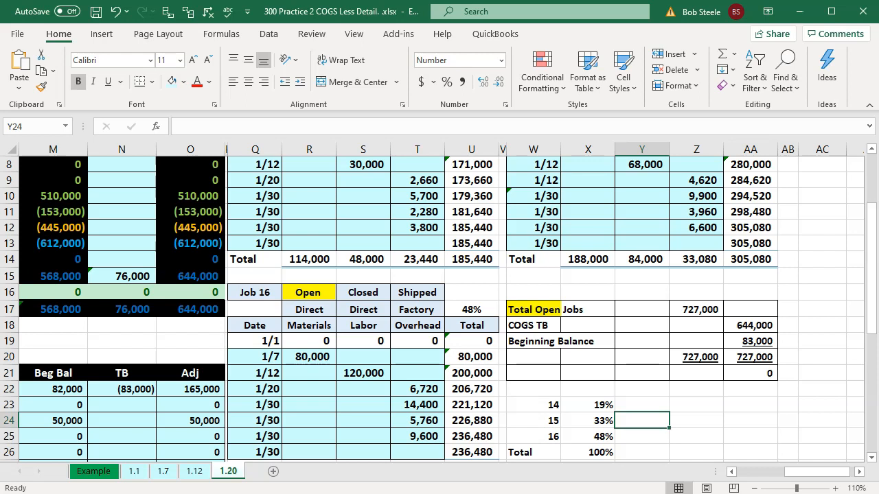
key("alt+Tab")
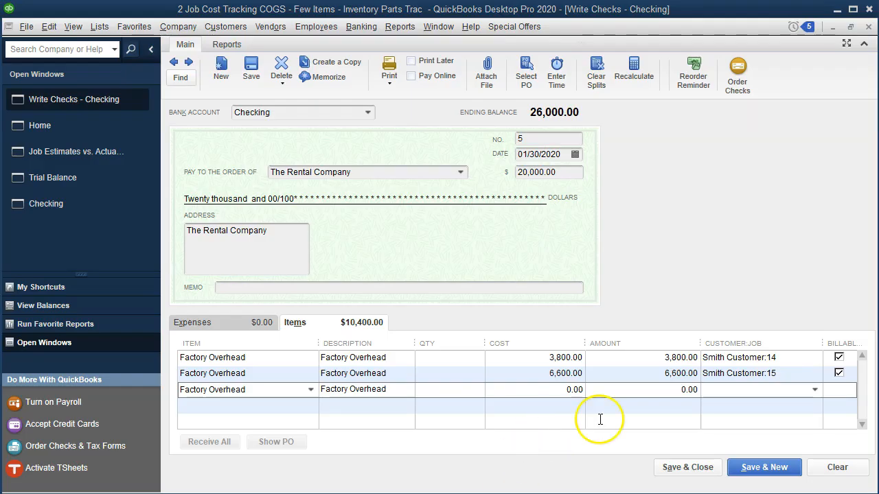
left_click(558, 388)
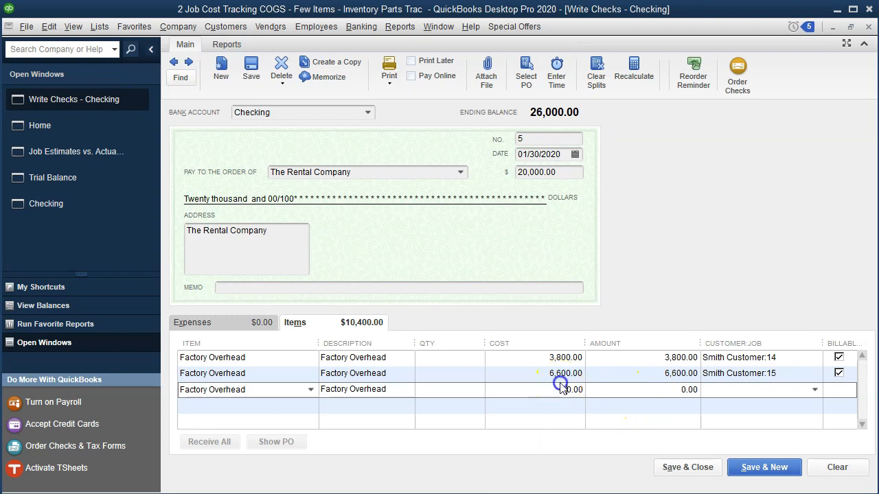
key("Tab")
key("Tab")
type("Smith Customer:16")
key("Tab")
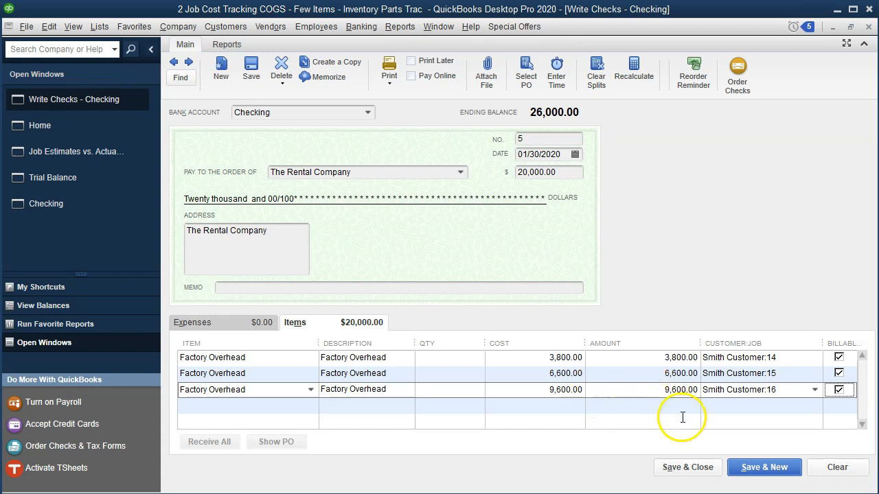
left_click(687, 467)
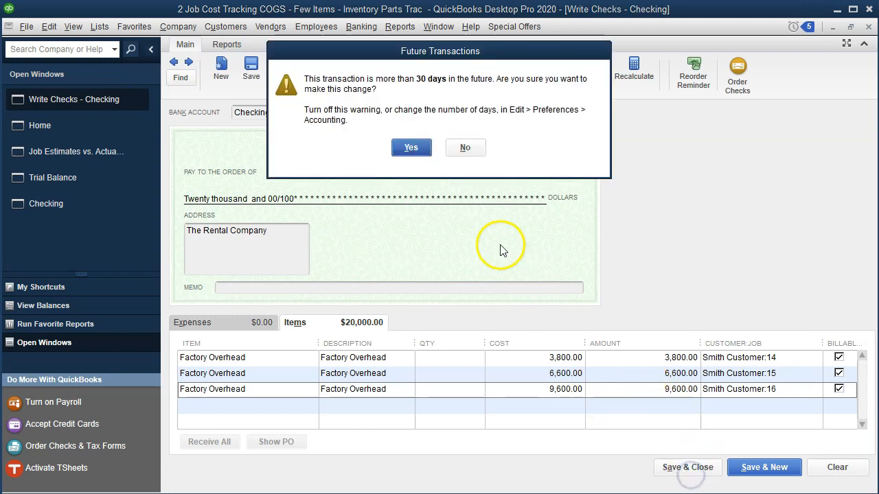
left_click(411, 147)
Compare Cost of Goods Sold on the QuickBooks Trial Balance with the ending balance in O15 of the Excel worksheet
left_click(86, 152)
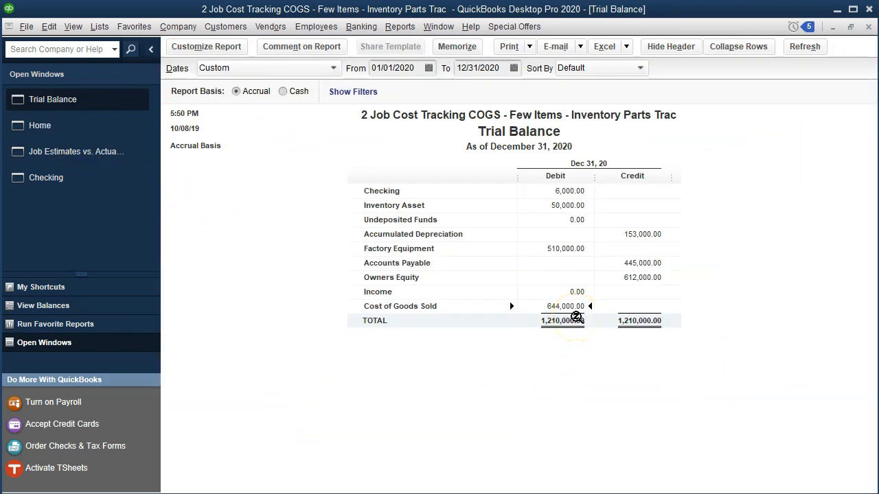
left_click(610, 493)
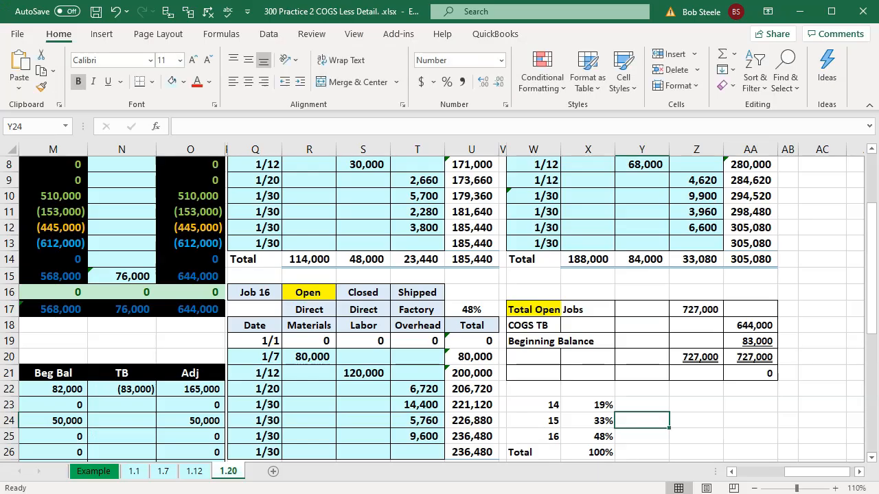
left_click(212, 277)
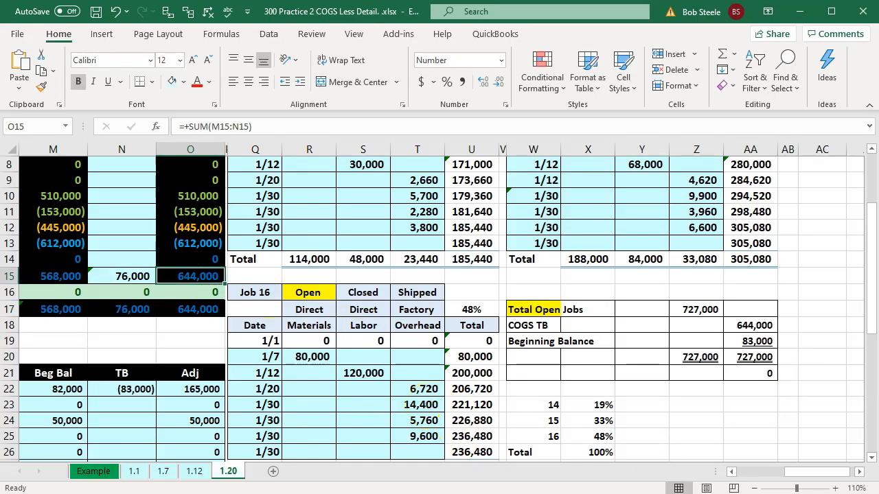
Compare total actual cost in QuickBooks' Job Estimates vs. Actuals Summary with the Total Open Jobs formula in Excel cell Z17
left_click(483, 493)
left_click(82, 152)
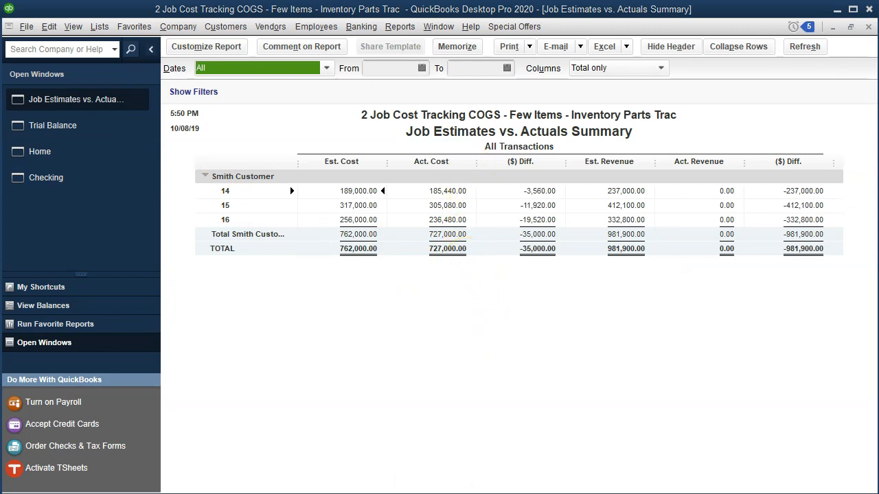
left_click(480, 493)
double_click(692, 314)
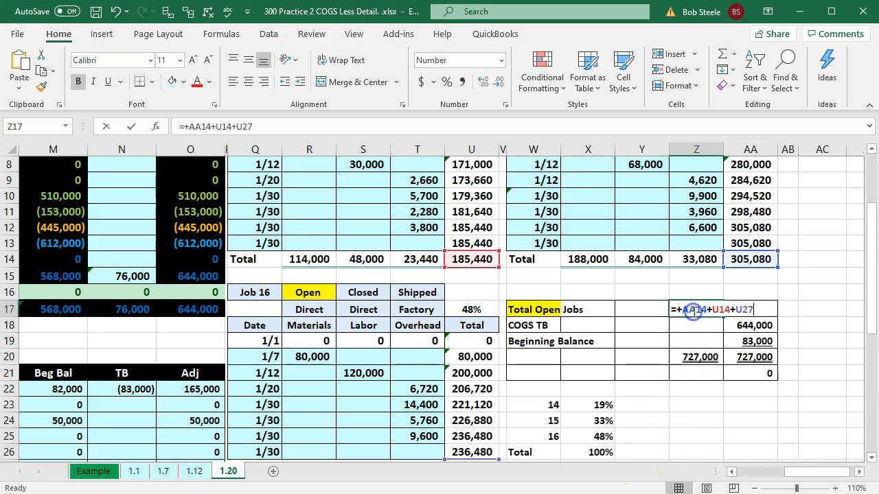
key("Return")
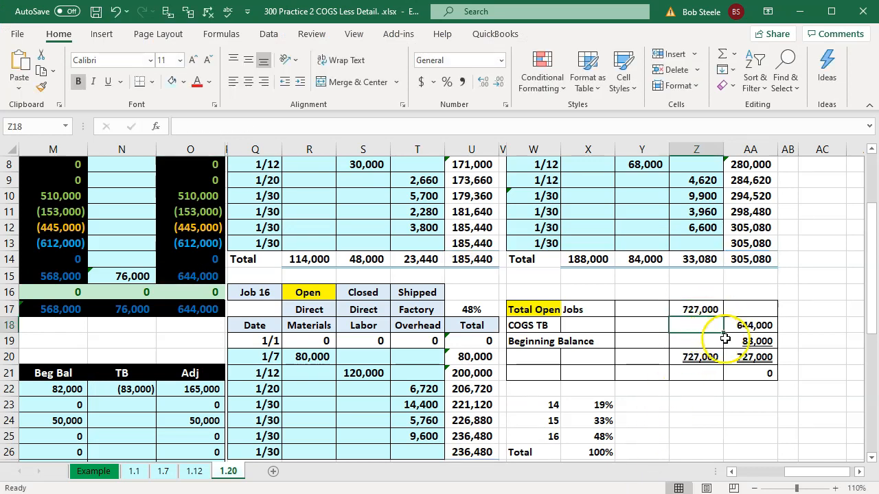
Inspect the reconciliation's Beginning Balance formula in AA19 and COGS TB formula in AA18
left_click(752, 341)
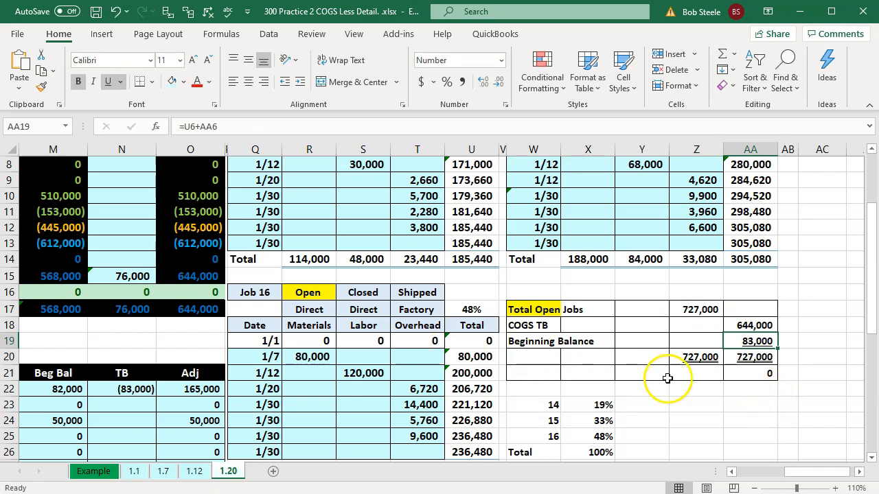
left_click(736, 325)
type("=+O15")
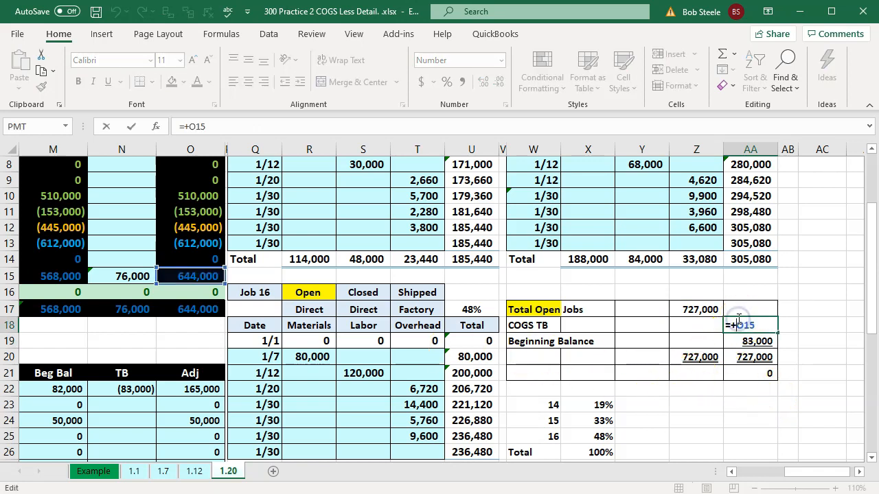
key("Return")
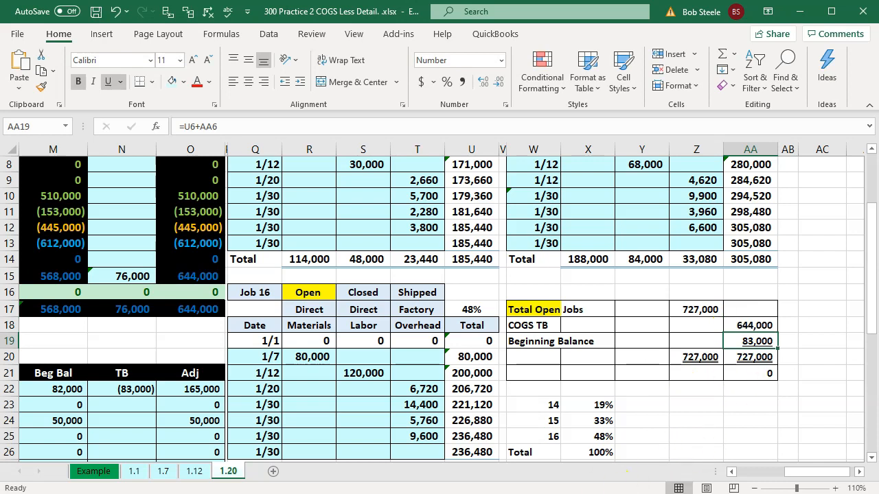
Replace the green fill of G2:G3 beside the 20,000 cash entry with the light blue recent color
left_click(516, 378)
key("Left")
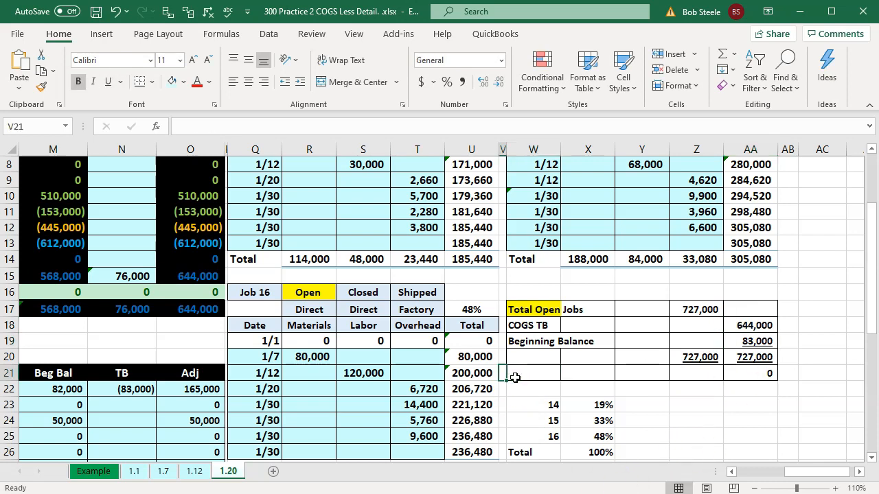
key("Home")
scroll(515, 378, "up", 3)
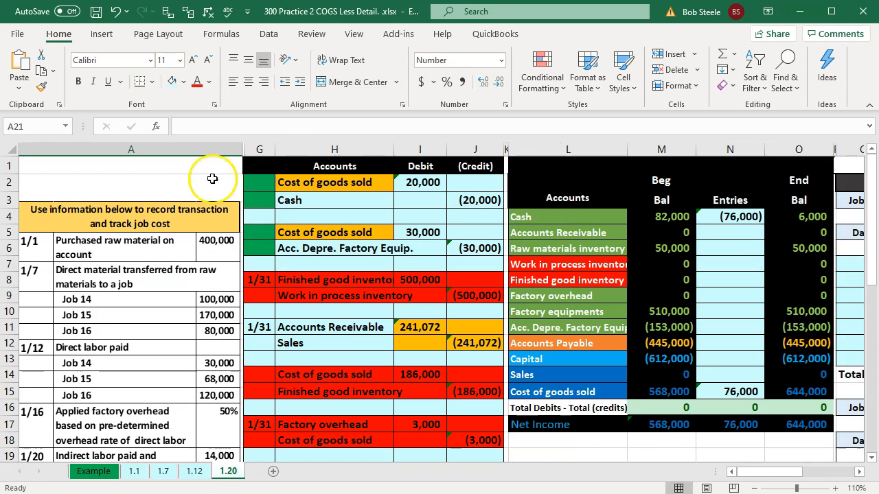
left_click(260, 183)
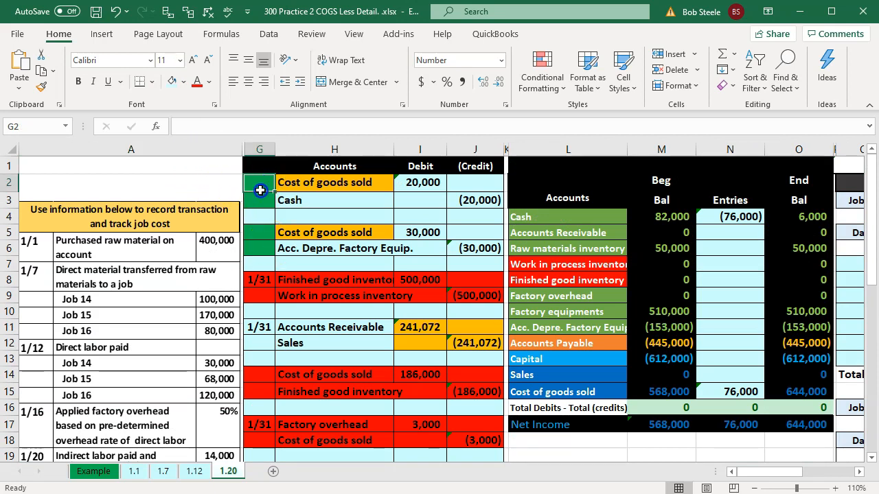
left_click_drag(260, 186, 261, 197)
right_click(261, 198)
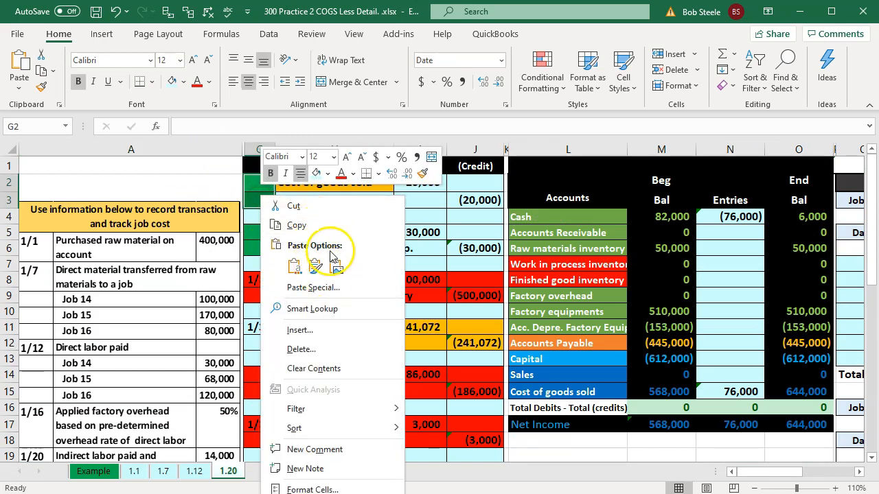
left_click(327, 174)
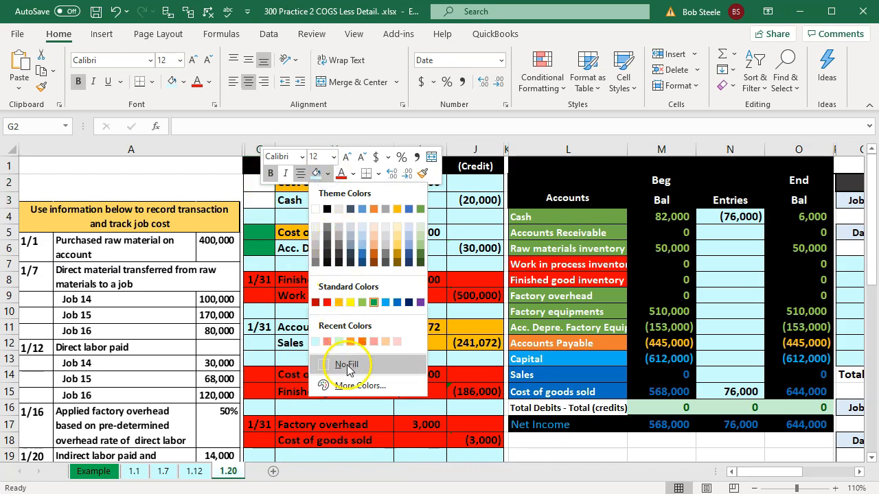
left_click(345, 364)
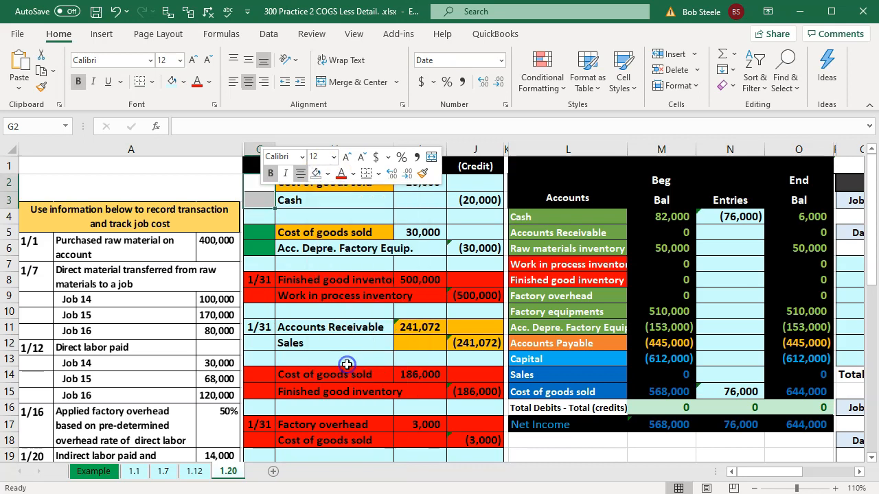
left_click(327, 174)
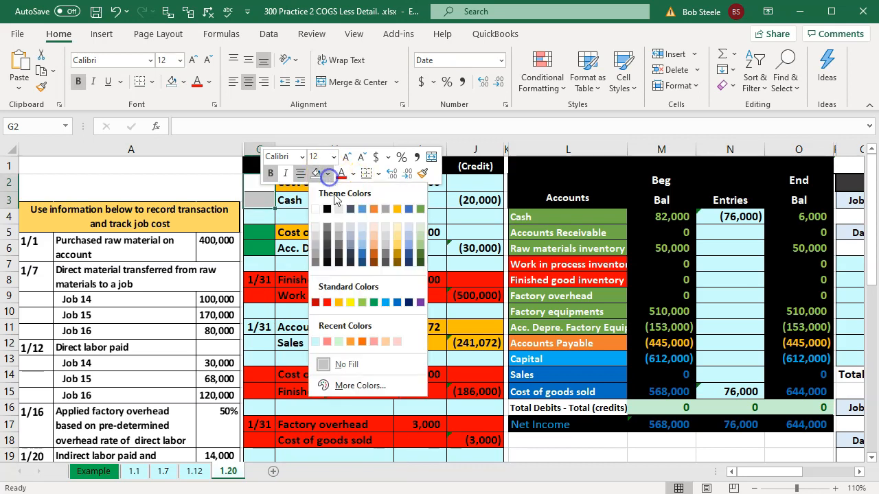
left_click(317, 344)
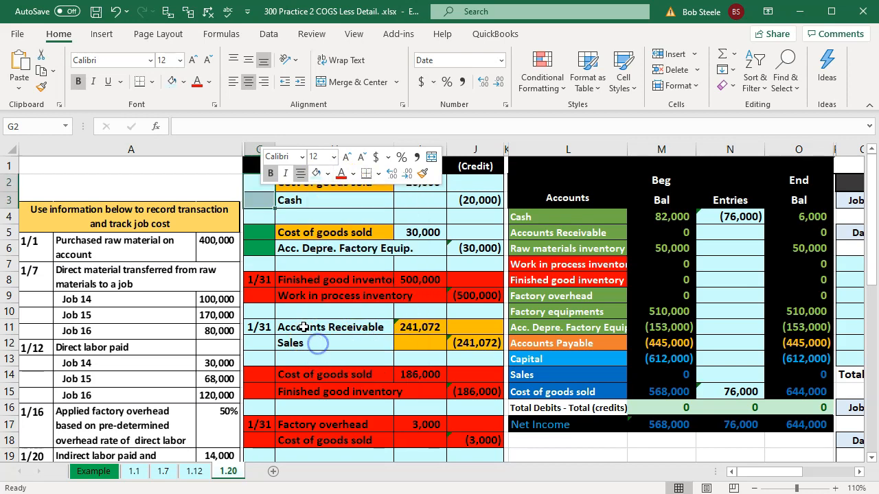
Review the factory equipment depreciation entry against the transaction list and the Factory overhead and Cost of goods sold accounts
left_click(304, 328)
scroll(303, 328, "down", 2)
scroll(303, 327, "up", 2)
scroll(302, 328, "down", 4)
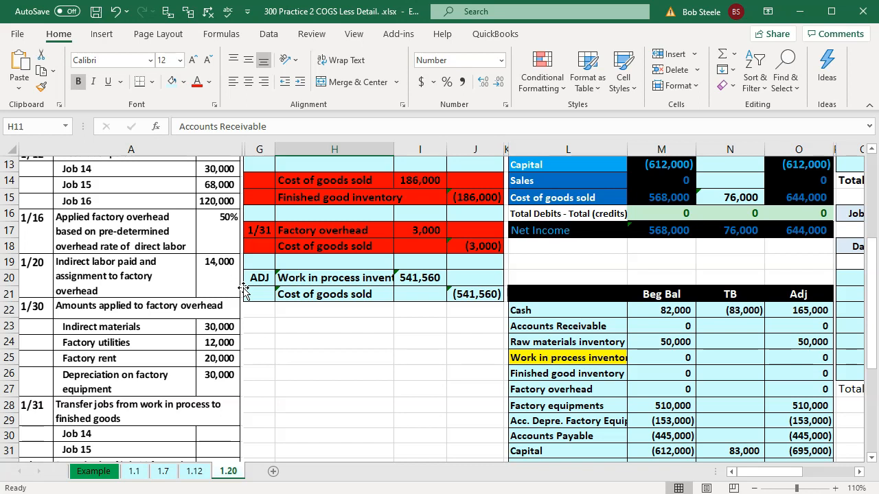
scroll(245, 291, "up", 4)
left_click(312, 250)
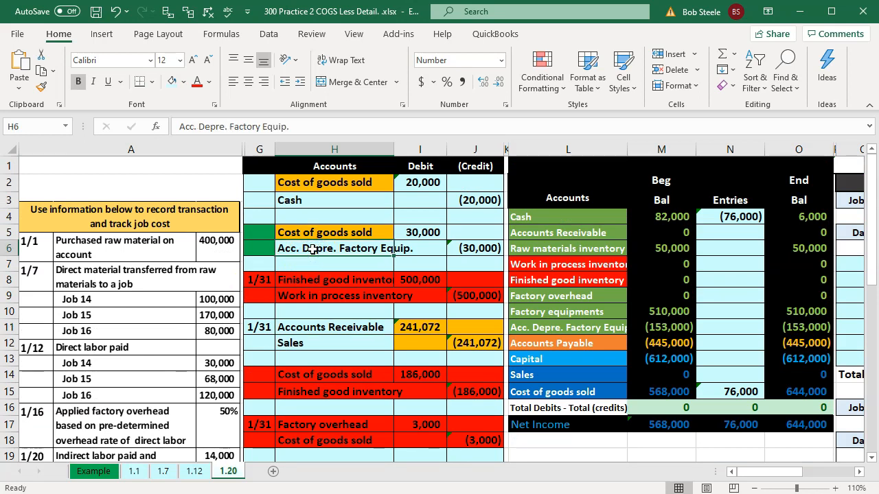
left_click(800, 314)
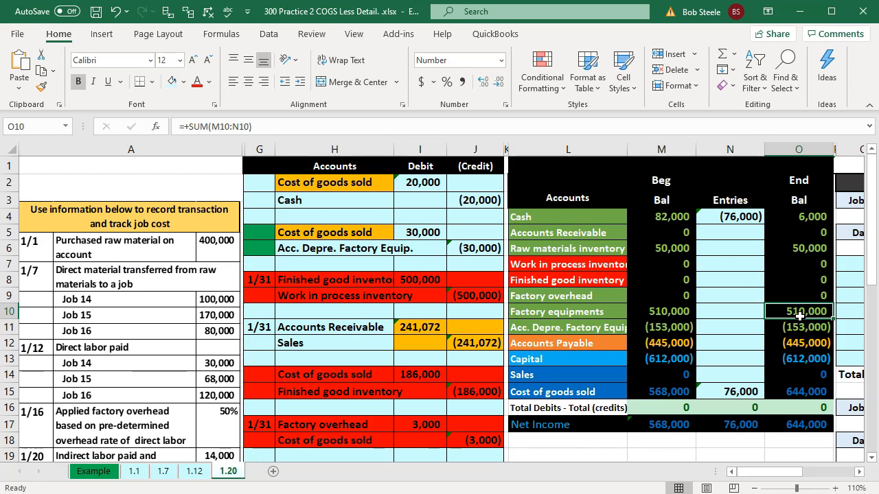
left_click(575, 295)
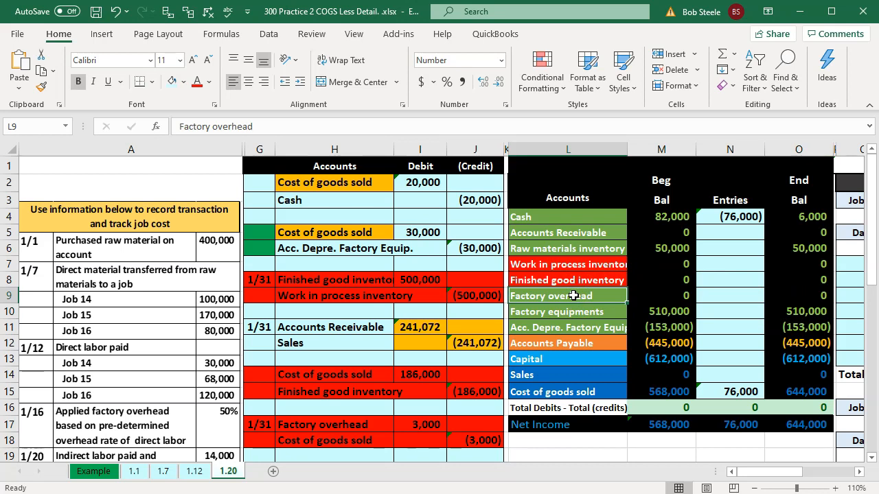
left_click(576, 393)
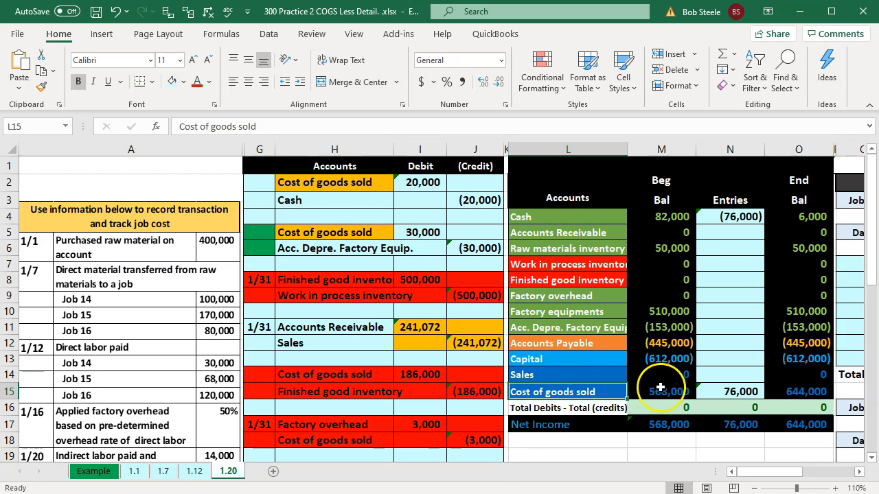
Add the 30,000 debit in I5 to the Cost of goods sold entries formula in N15
left_click(732, 393)
double_click(731, 392)
type("+")
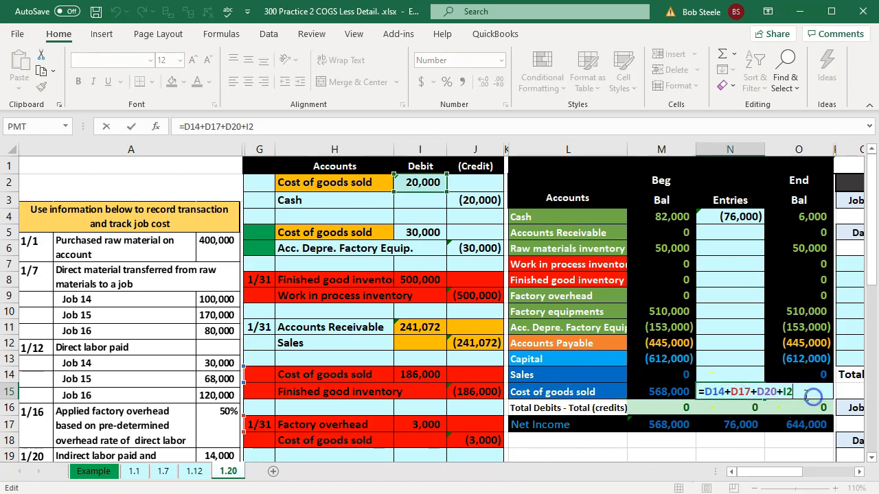
left_click(421, 232)
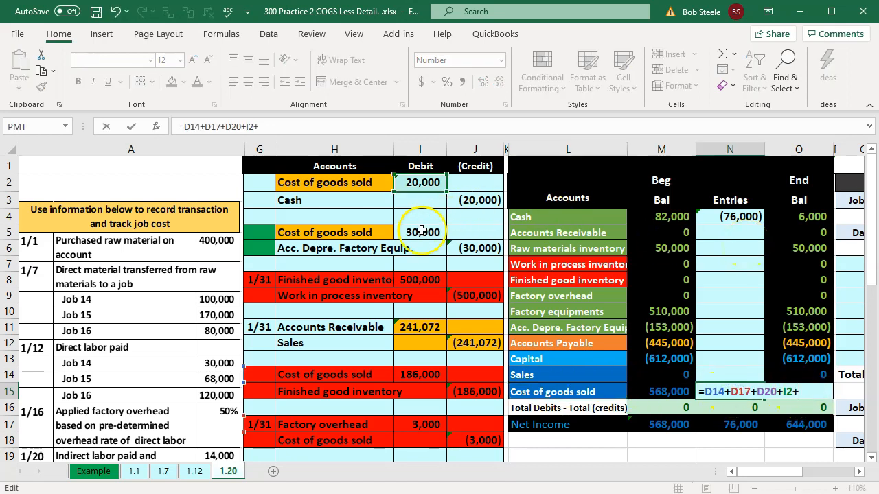
key("Return")
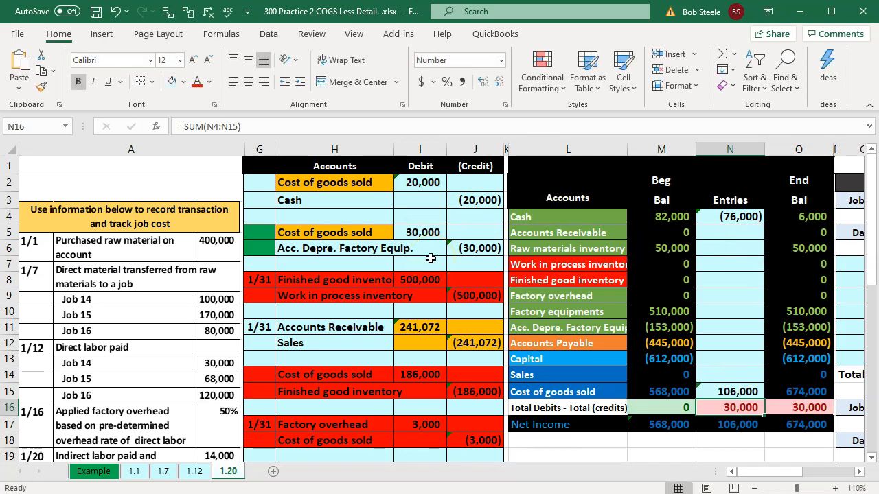
Link the Acc. Depre. Factory Equip. entries cell N11 to the depreciation credit in J6
left_click(725, 330)
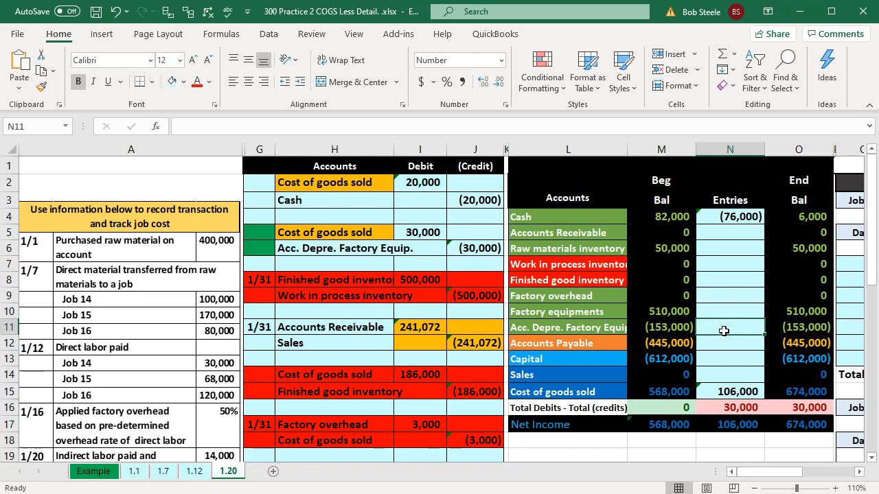
type("=")
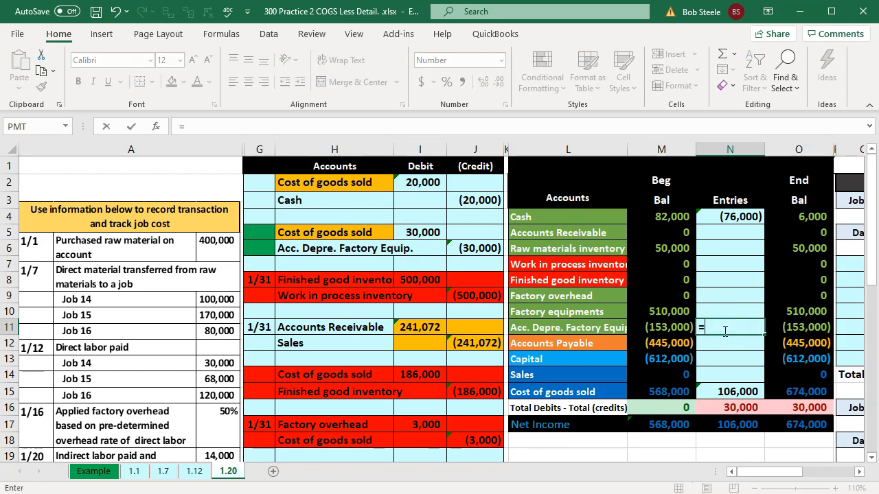
key("Left")
key("Left")
key("Left")
key("Left")
key("Up")
key("Up")
key("Up")
key("Up")
key("Up")
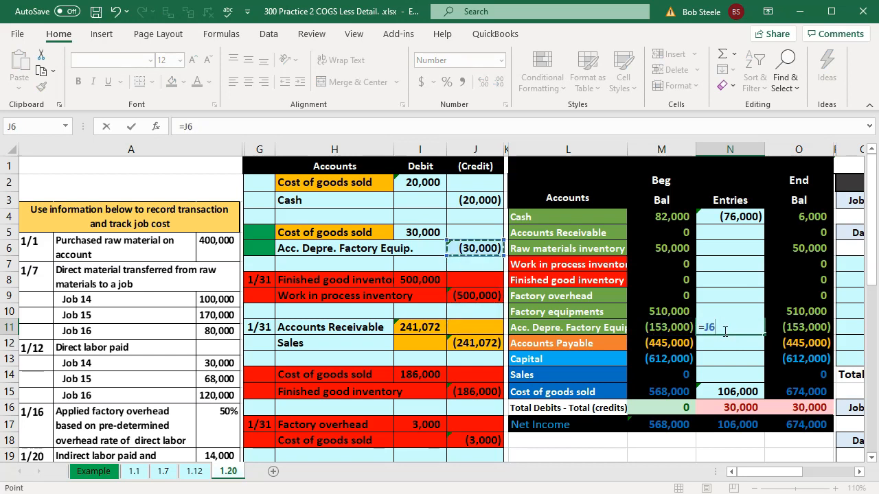
key("Return")
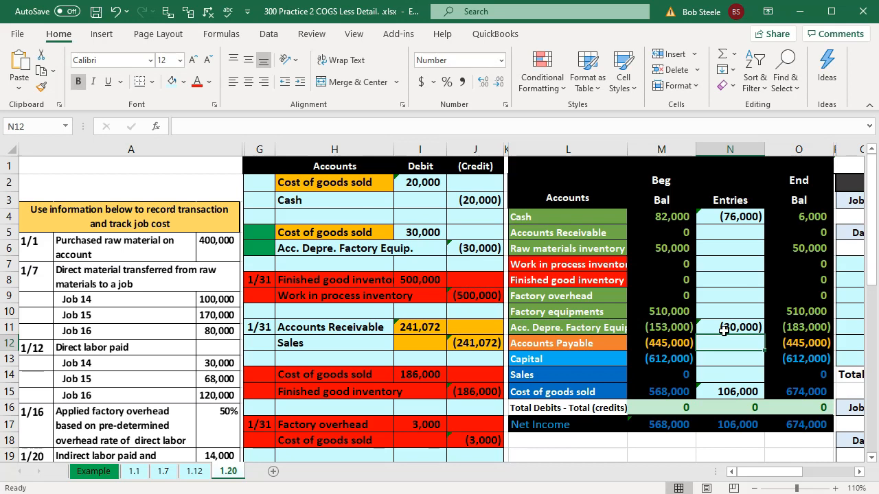
Allocate depreciation to Job 14's last 1/30 factory overhead row in T13 with the formula =30000*U4
key("Right")
key("Right")
key("Right")
key("Right")
key("Right")
key("Right")
key("Right")
key("Right")
key("Right")
key("Right")
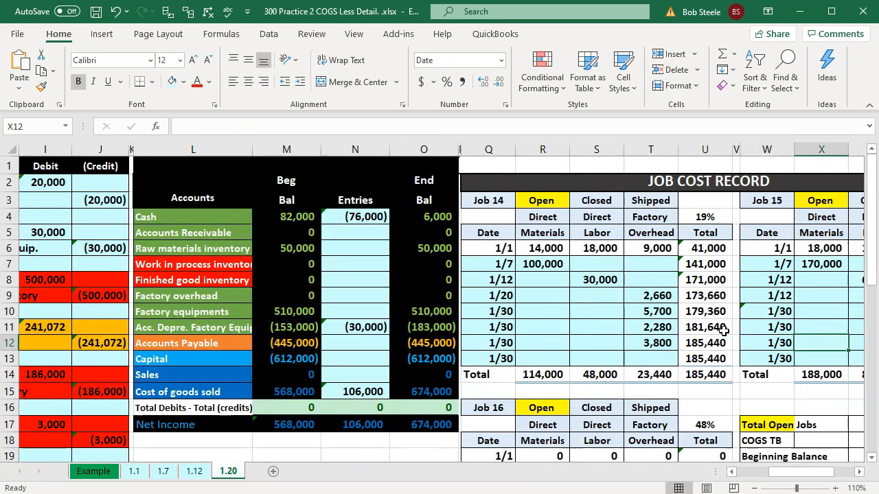
key("Right")
key("Right")
key("Right")
key("Left")
key("Left")
key("Left")
key("Left")
key("Left")
key("Left")
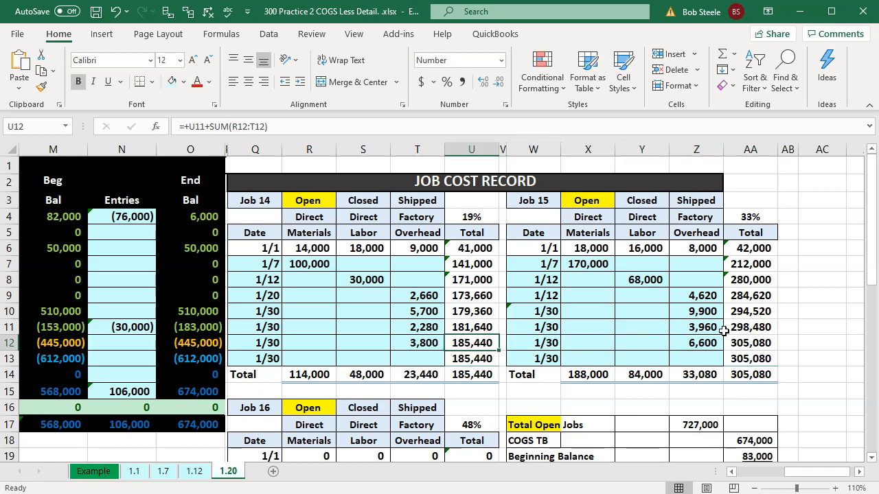
key("Down")
key("Left")
type("=")
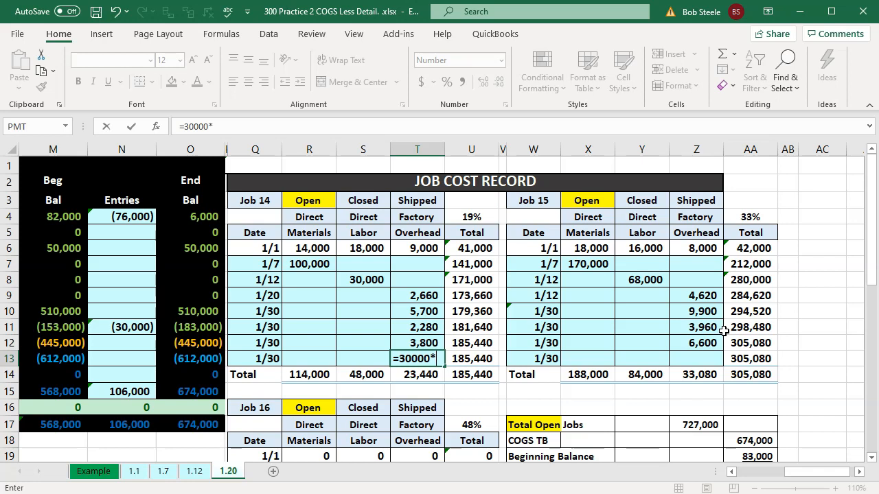
type("30000*")
key("Up")
key("Up")
key("Up")
key("Up")
key("Up")
key("Up")
key("Up")
key("Up")
key("Up")
key("Right")
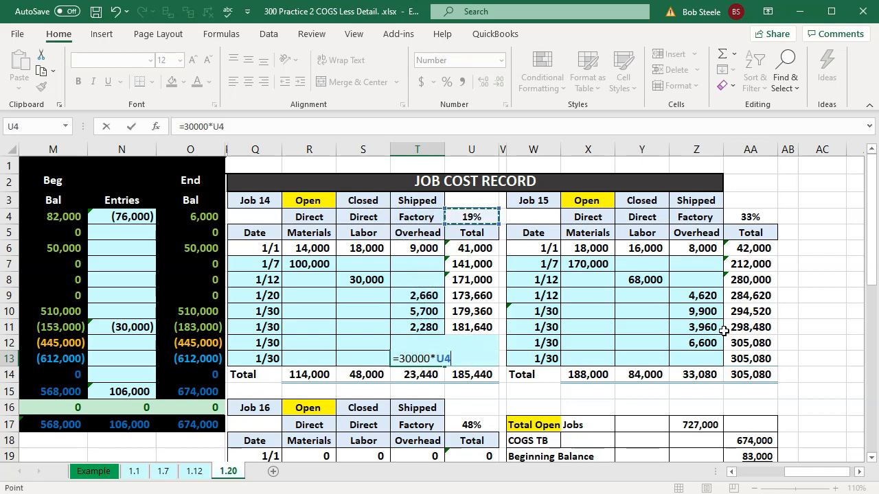
key("Return")
Allocate depreciation to Job 15's last 1/30 factory overhead row in Z13 with the formula =30000*AA4
key("Right")
key("Right")
key("Right")
key("Right")
key("Right")
key("Right")
key("Up")
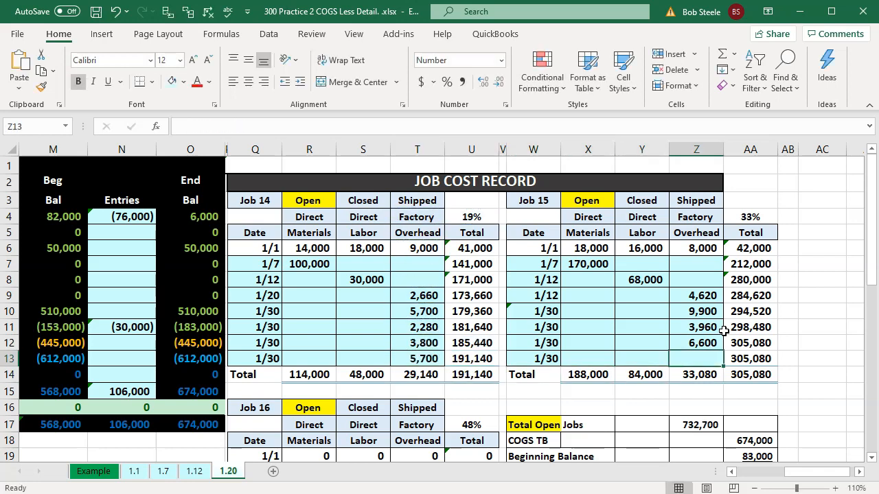
type("=")
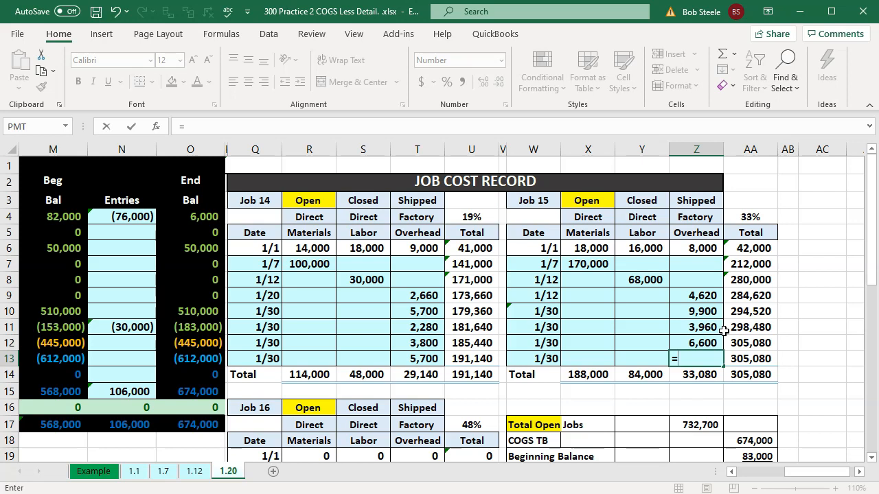
type("30000*")
key("Up")
key("Up")
key("Up")
key("Up")
key("Up")
key("Up")
key("Up")
key("Up")
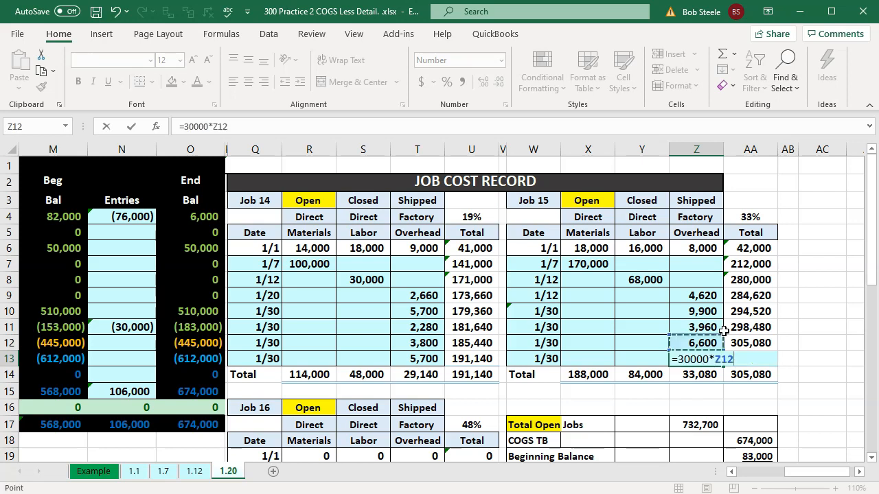
key("Right")
key("Up")
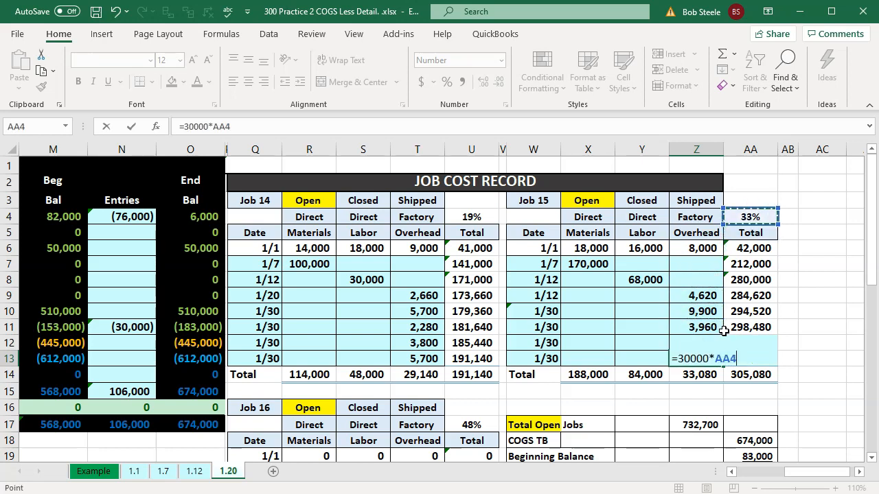
key("Return")
Allocate depreciation to Job 16's last 1/30 factory overhead row in T26 as 30000 times the job's 48% share
key("Down")
key("Down")
key("Down")
key("Down")
key("Down")
key("Down")
key("Down")
key("Down")
key("Down")
key("Down")
key("Down")
key("Down")
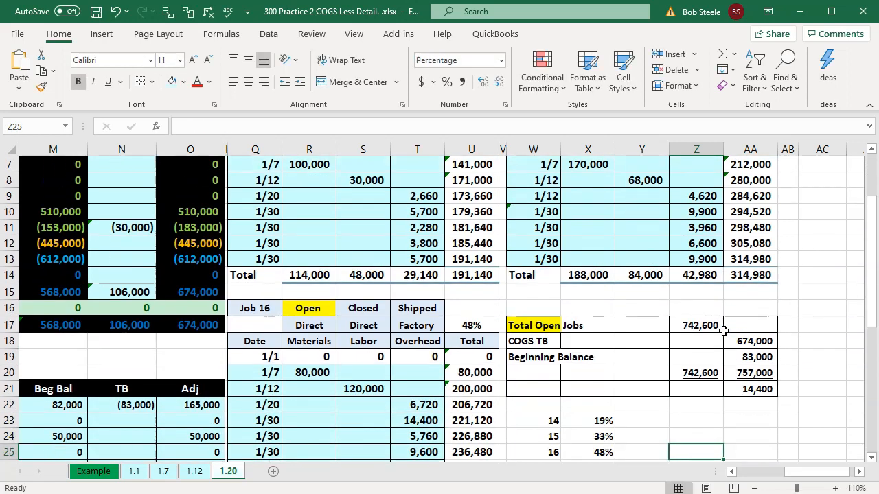
key("Left")
key("Left")
key("Left")
key("Left")
key("Left")
key("Left")
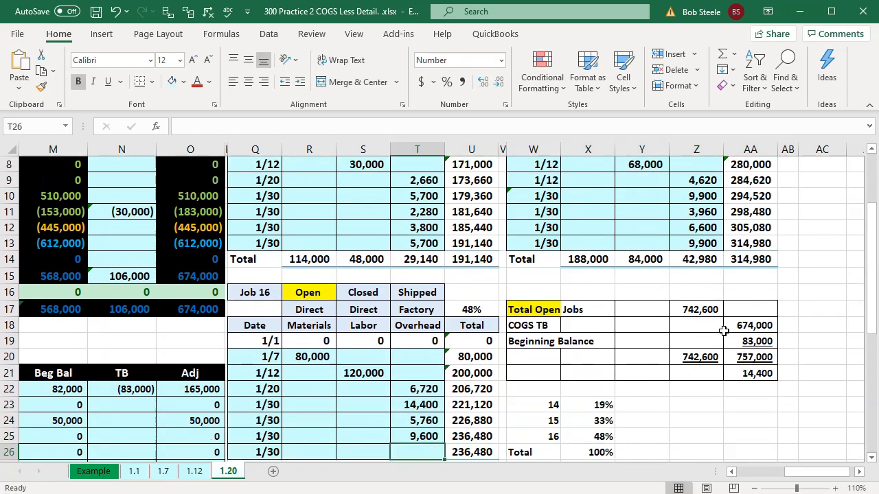
type("=30000")
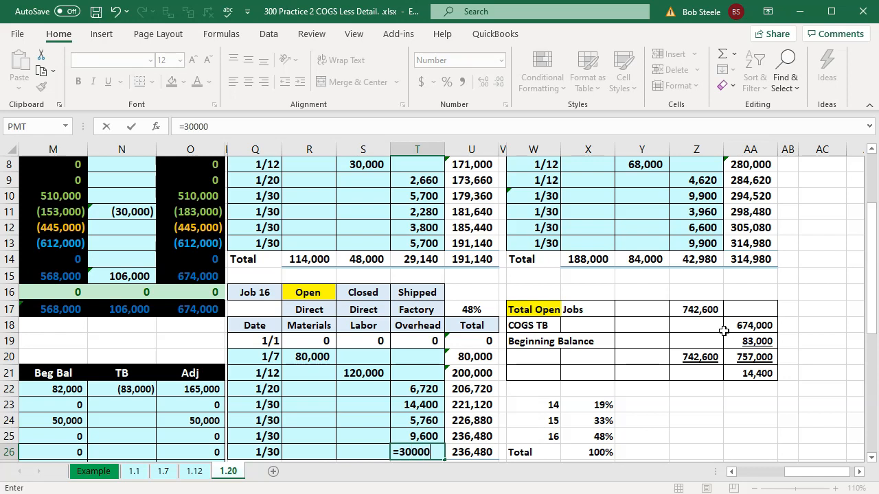
type("*")
key("Right")
key("Up")
key("Up")
key("Up")
key("Up")
key("Up")
key("Up")
key("Up")
key("Up")
key("Up")
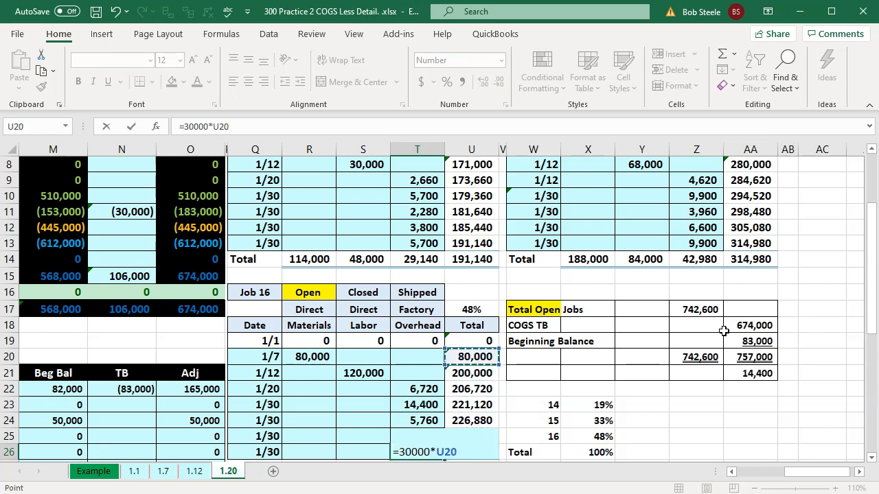
key("Return")
Check the sum of the depreciation allocations in T26, T13 and Z13, and switch to QuickBooks
left_click(409, 434)
left_click(416, 228, "ctrl")
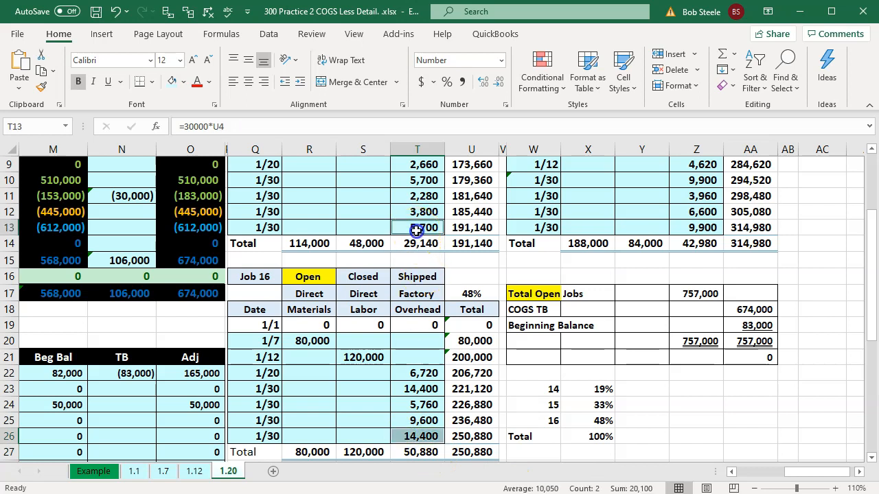
left_click(692, 229, "ctrl")
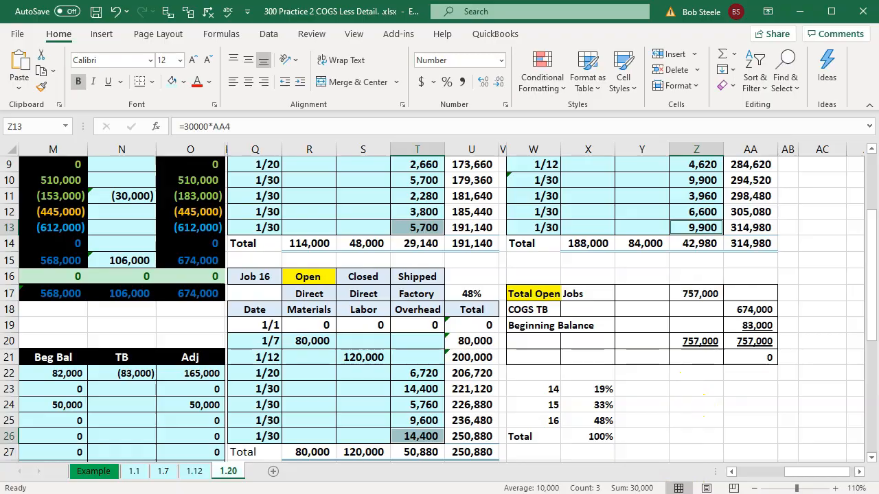
key("alt+Tab")
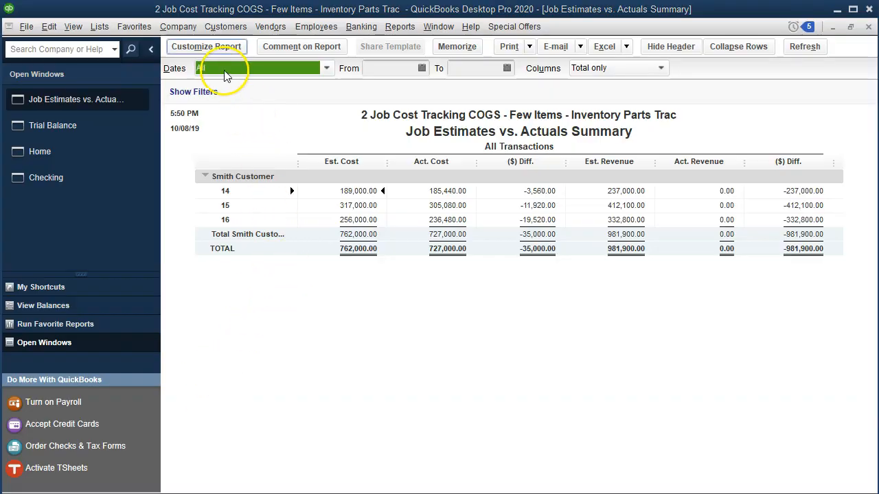
left_click(186, 32)
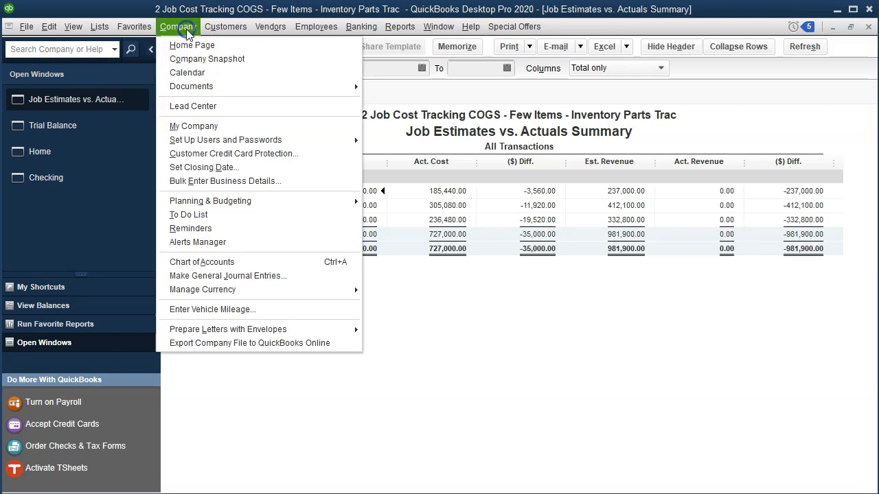
left_click(258, 278)
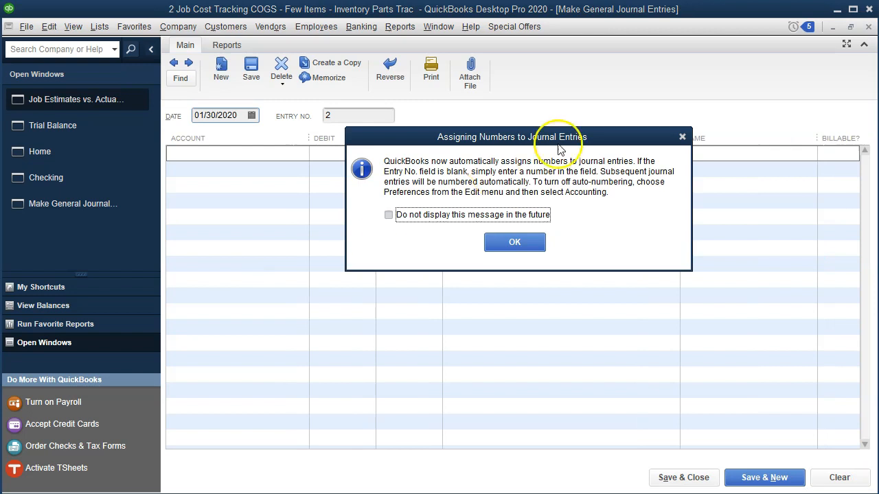
left_click(682, 137)
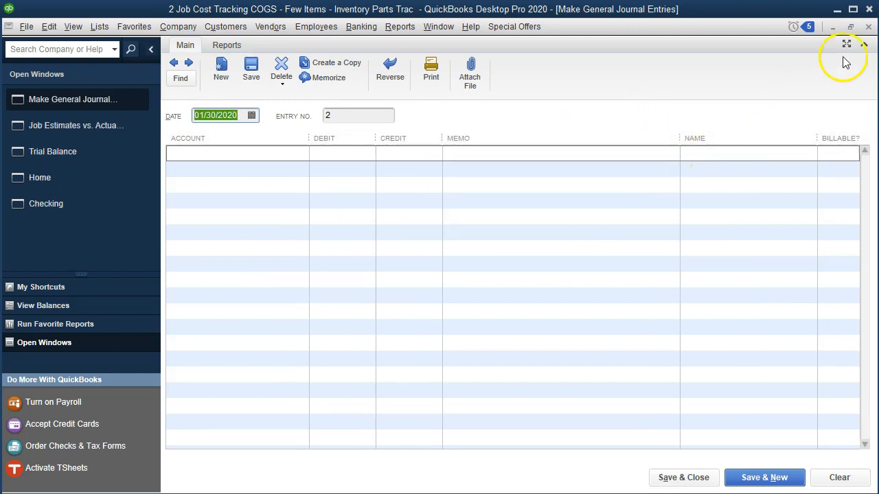
left_click(869, 27)
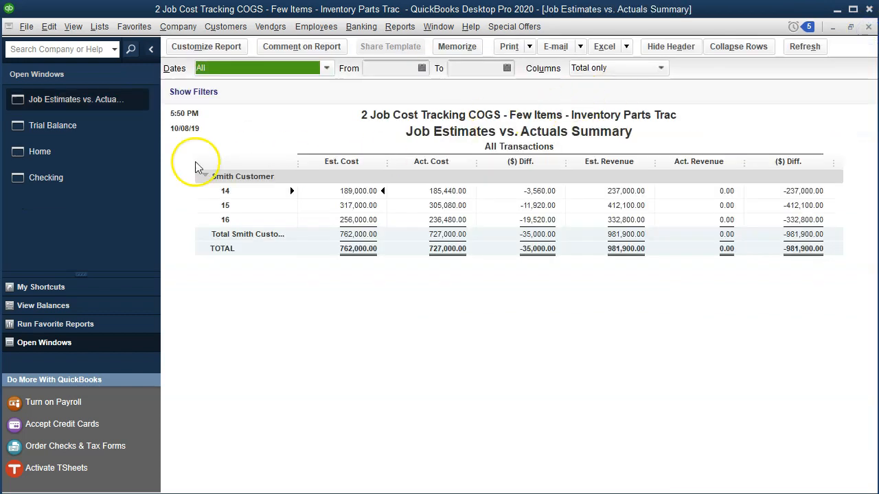
Close the Checking register, reopen it from the home page, and bring up a blank check form
left_click(40, 162)
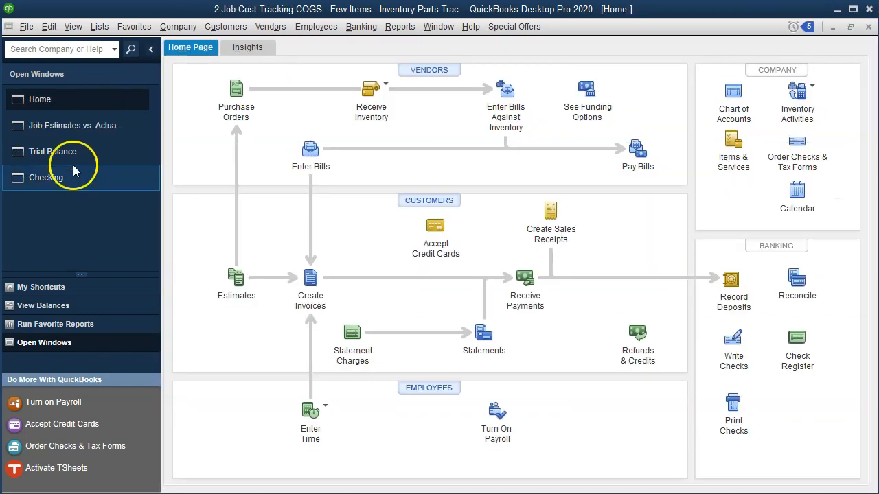
left_click(74, 170)
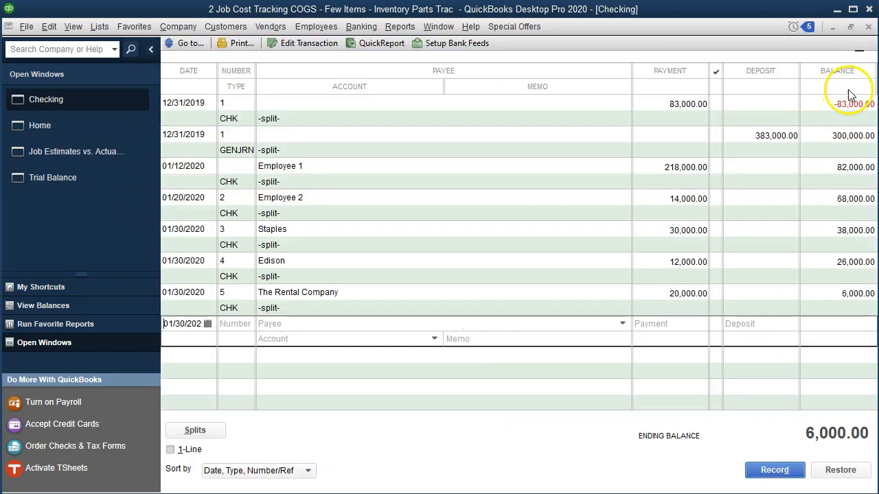
left_click(868, 27)
left_click(53, 100)
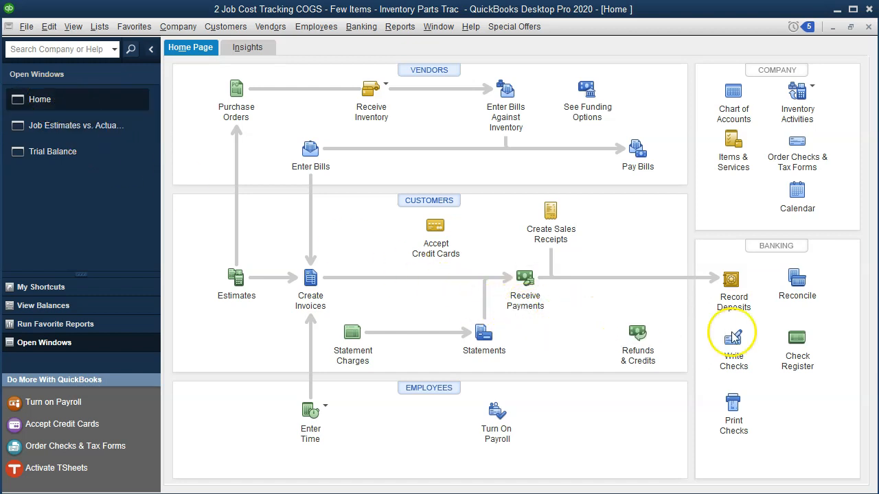
left_click(797, 340)
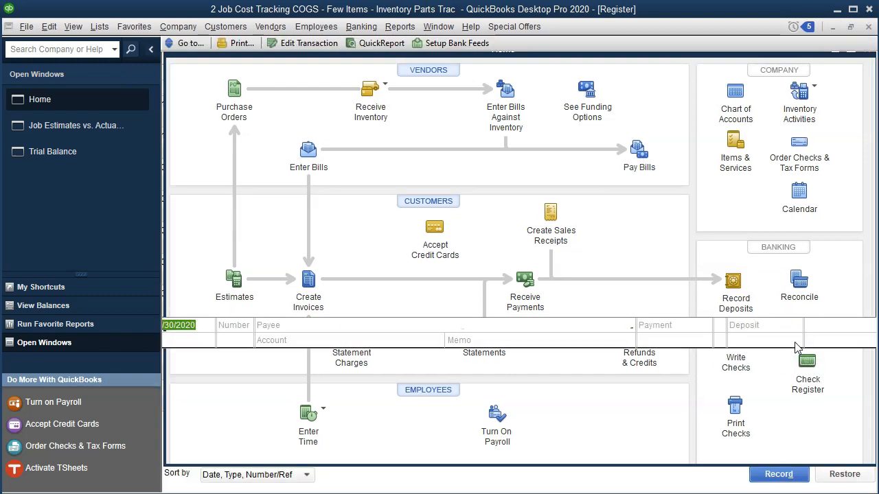
double_click(240, 346)
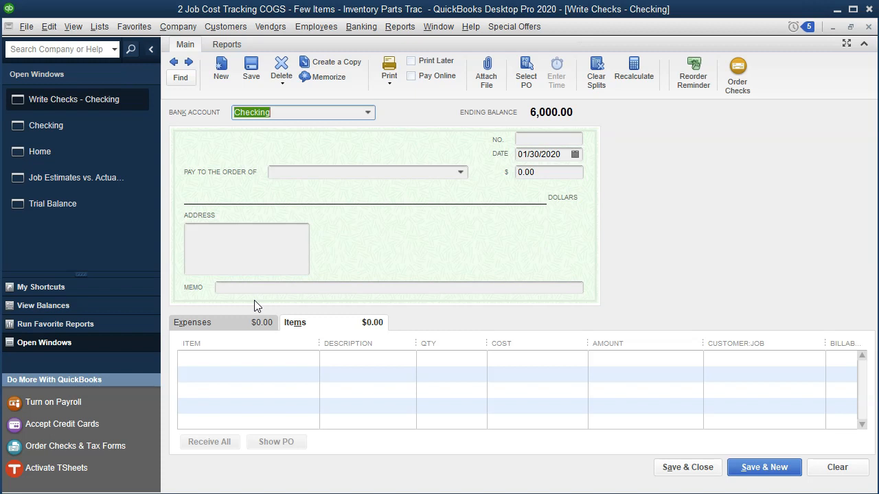
Set up a new bank account named Cleaing Account and use it as the check's bank account
type("Clearn")
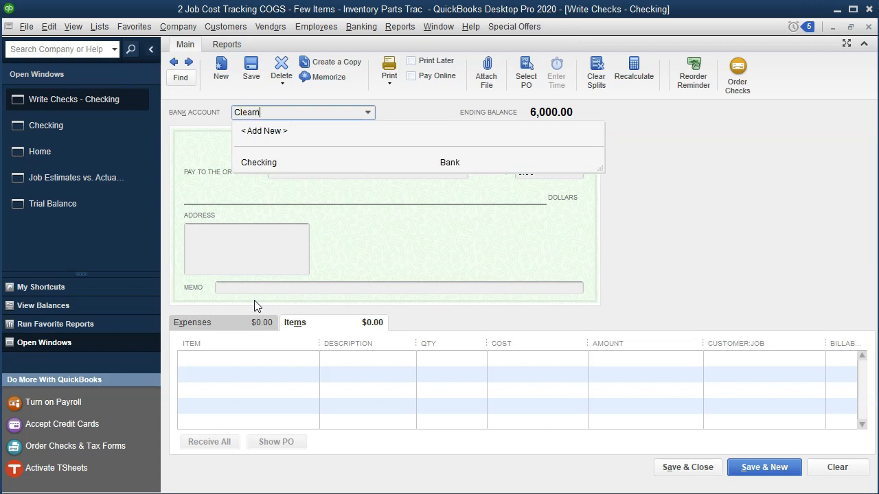
key("BackSpace")
type("ing Account")
key("Tab")
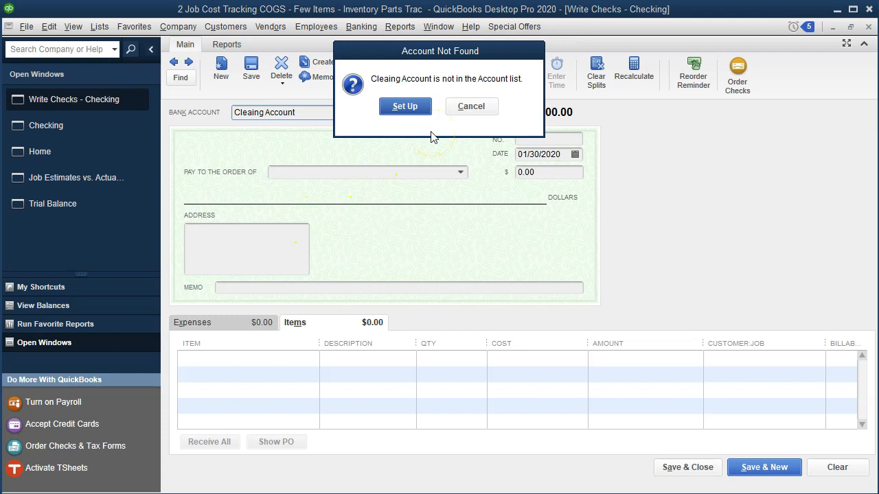
left_click(413, 108)
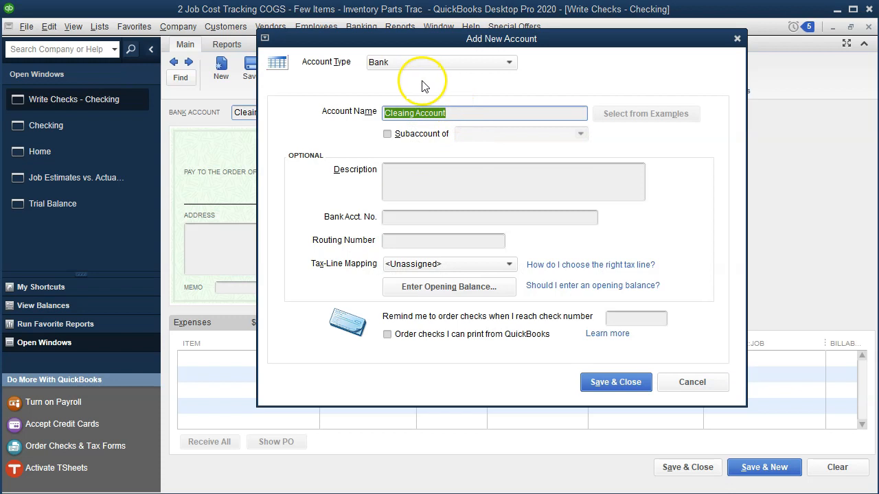
left_click(606, 392)
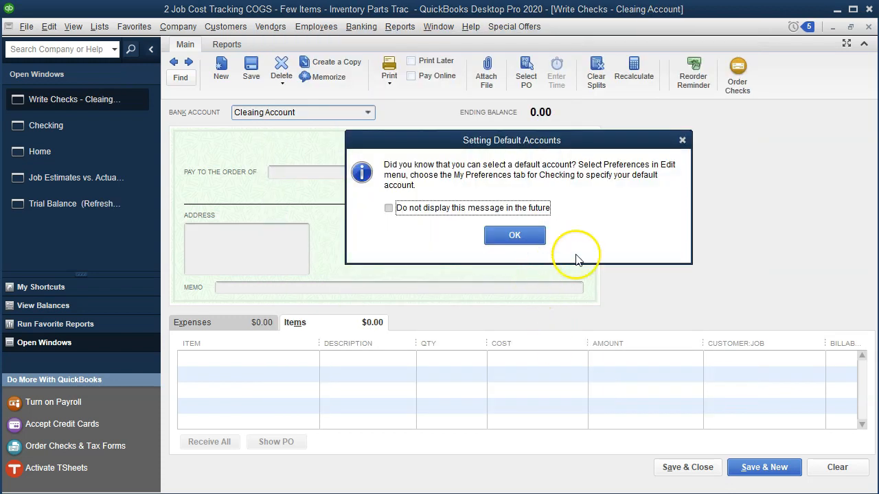
left_click(681, 141)
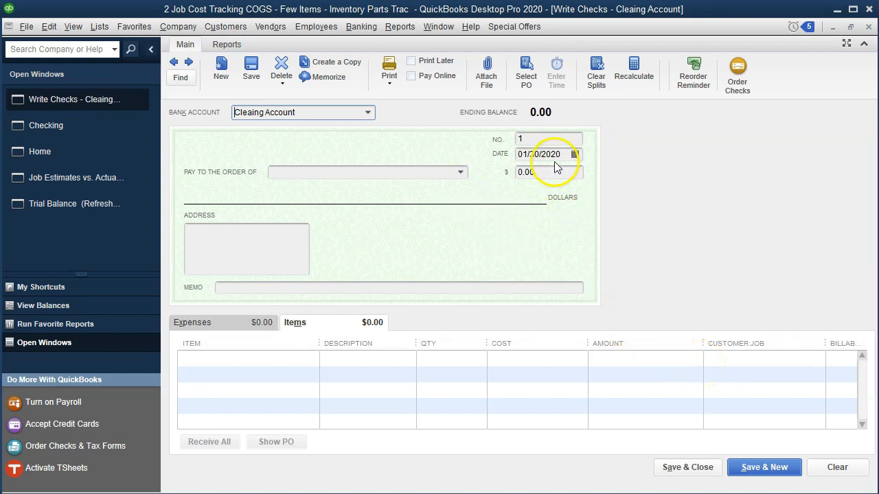
Date the clearing account check 01/31/2020 and go to its first item line
left_click(539, 142)
key("Tab")
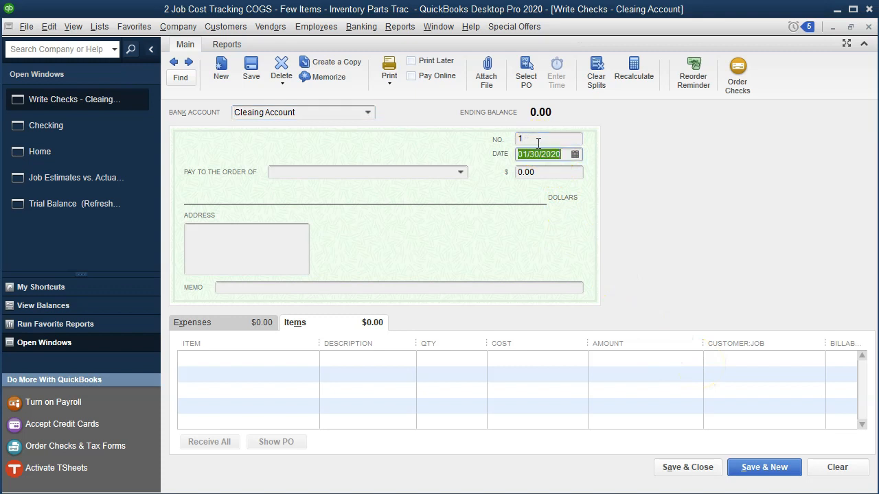
key("Tab")
left_click(561, 155)
key("plus")
key("Tab")
key("Tab")
key("Tab")
key("Tab")
key("Tab")
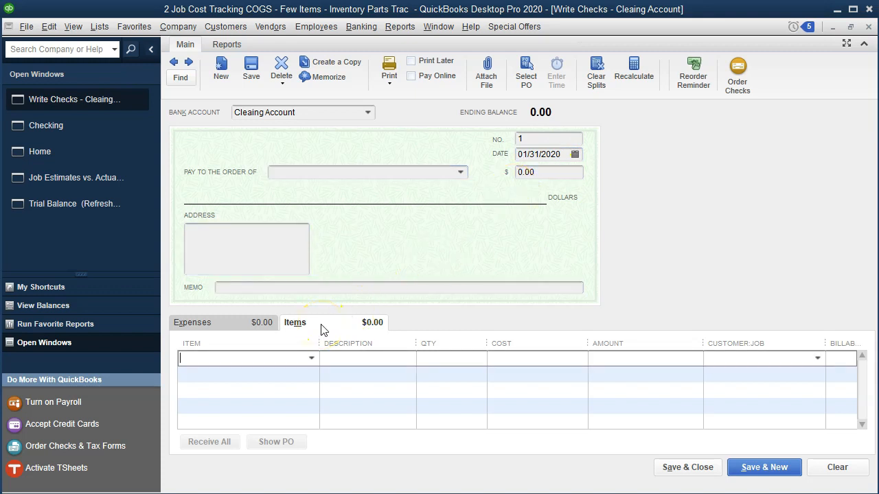
Enter a Factory Overhead item line costing 5,700 for Job 14, taking the amount from the Excel allocation
type("Fa")
key("Tab")
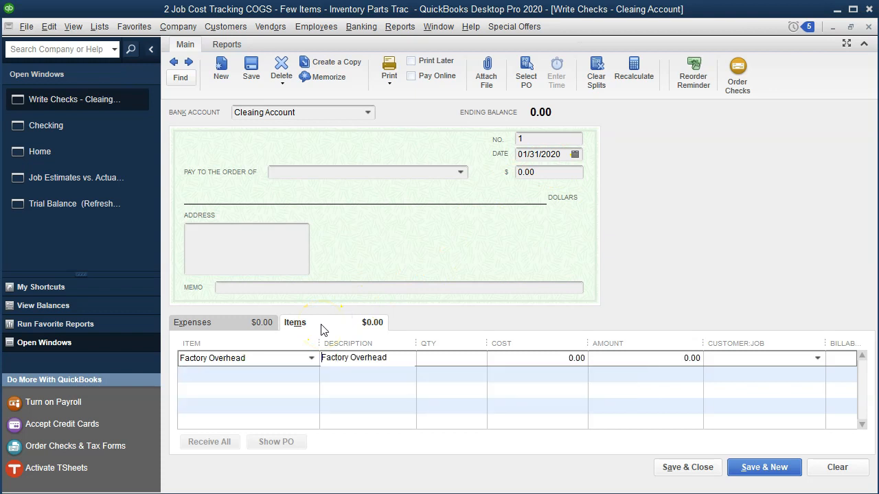
key("Tab")
key("Tab")
key("alt+Tab")
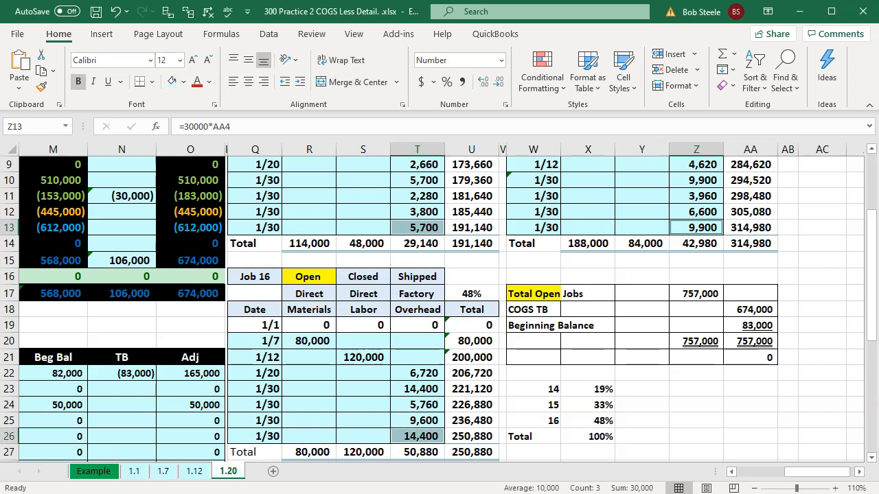
key("alt+Tab")
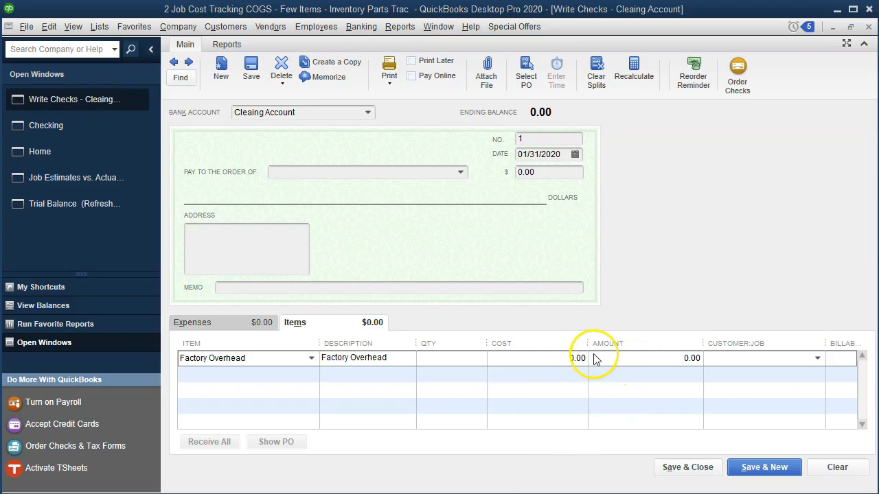
left_click(563, 358)
type("5700")
key("Tab")
key("Tab")
type("Smith Customer:14")
key("Tab")
Enter a second Factory Overhead item line costing 9,900 for Job 15, as allocated in the Excel worksheet
key("Tab")
type("Factory Overhead")
key("Tab")
key("Tab")
key("Tab")
key("alt+Tab")
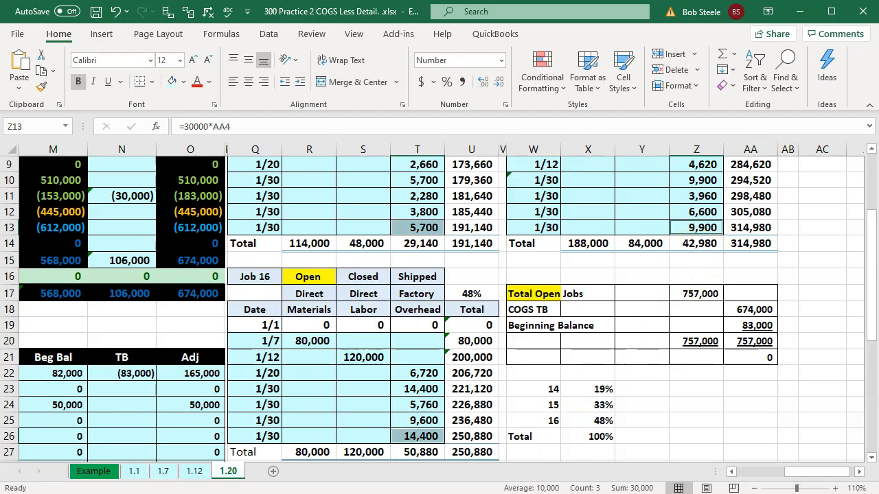
key("alt+Tab")
type("9")
key("Tab")
key("Tab")
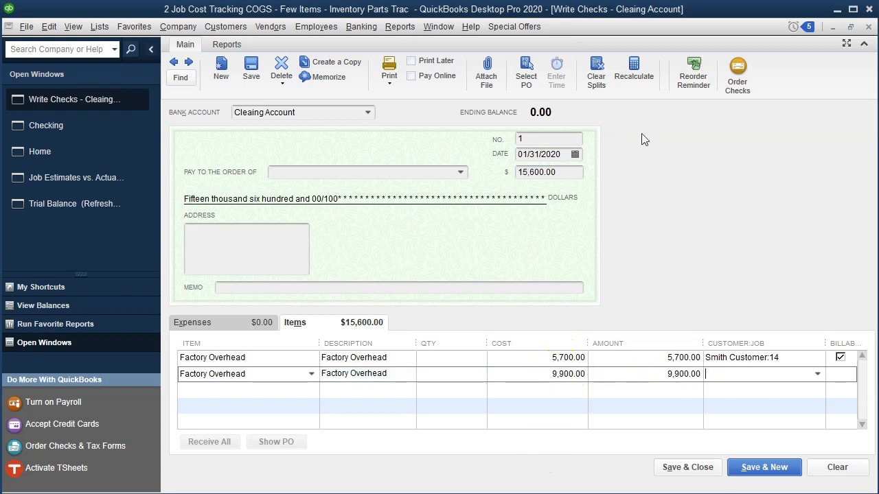
type("Smith Customer:15")
key("Tab")
key("Tab")
Enter a third Factory Overhead item line costing 14,400 for Job 16, as allocated in the Excel worksheet
type("Factory Overhead")
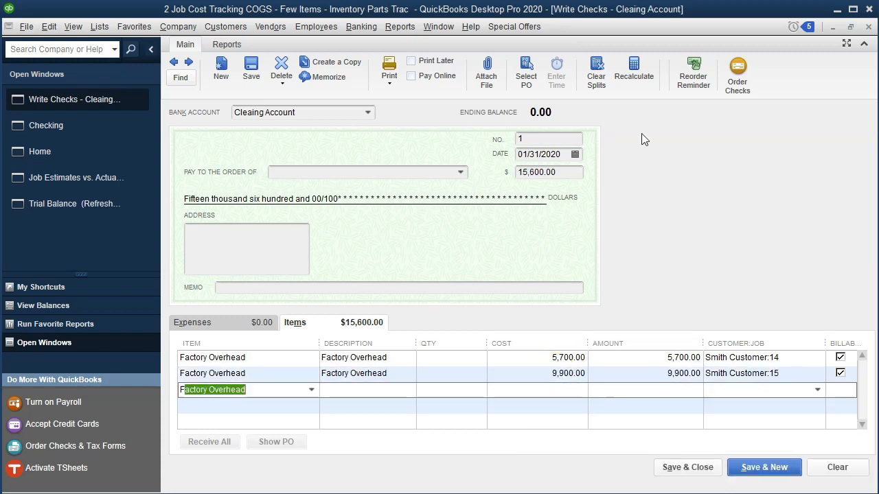
key("Tab")
key("Tab")
key("Tab")
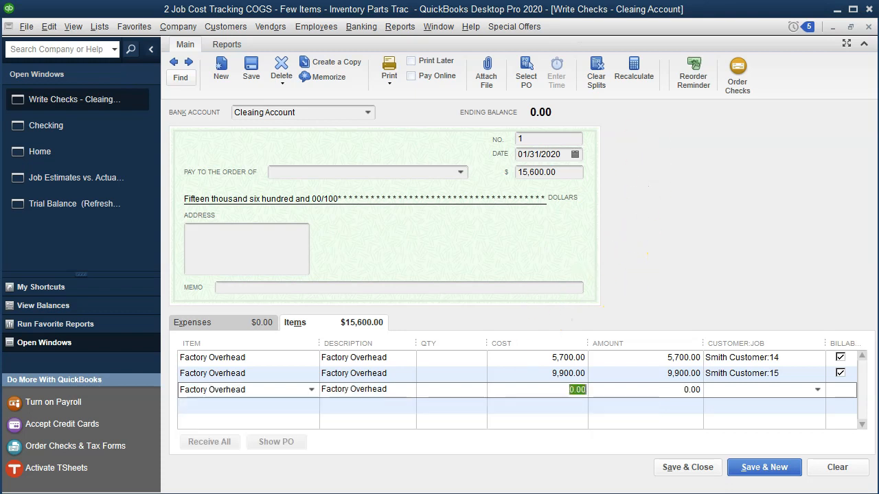
key("alt+Tab")
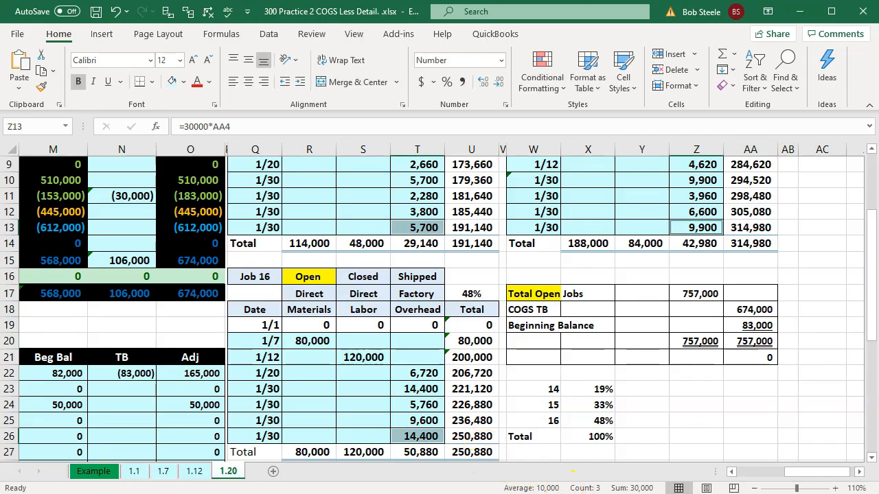
key("alt+Tab")
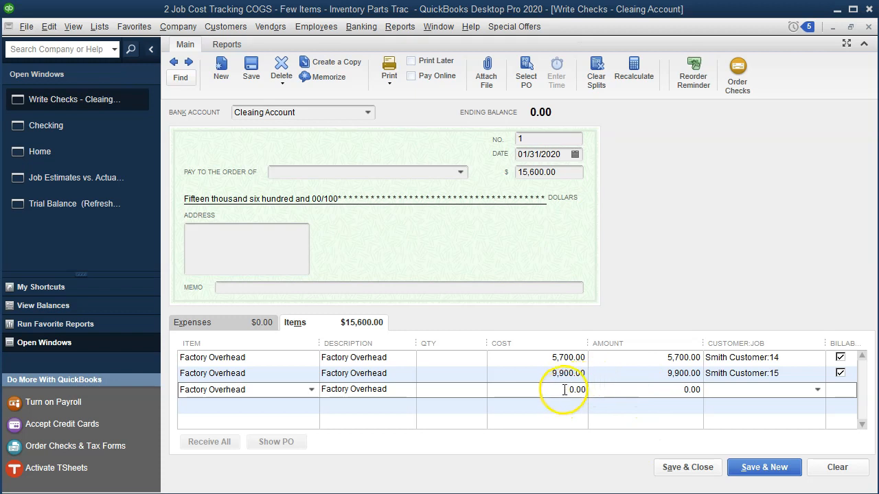
type("14400")
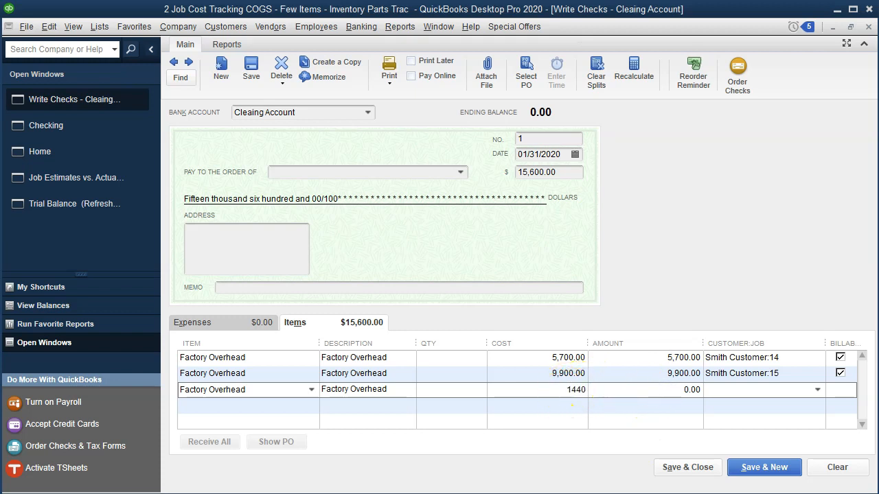
key("Tab")
type("Smith Customer:16")
key("Tab")
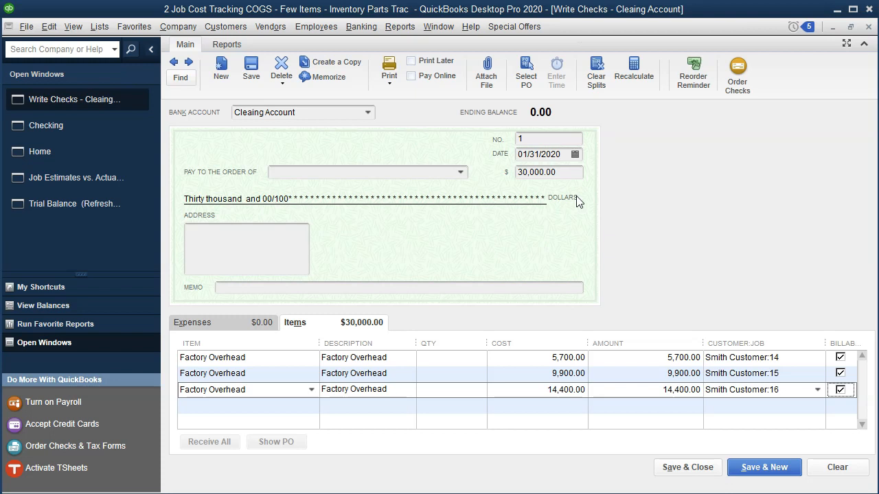
Add an expense line for the Accumulated Depreciation account and widen the account column to show its full name
left_click(201, 328)
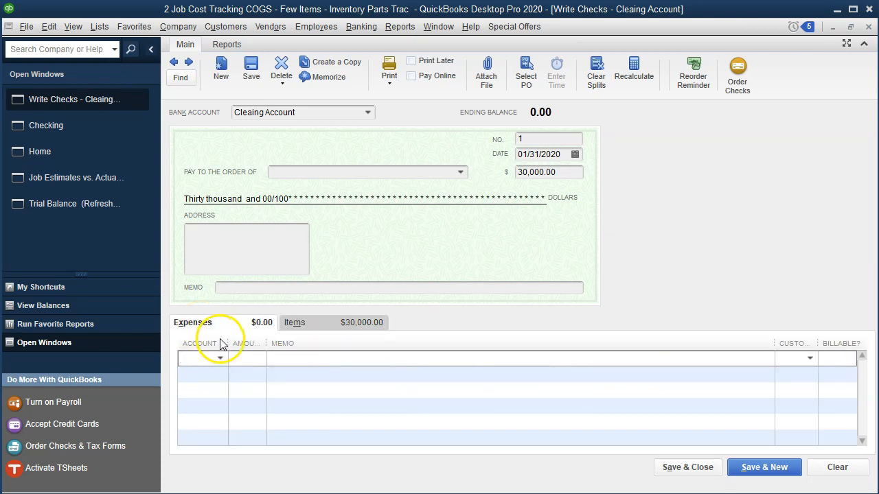
left_click_drag(228, 344, 246, 348)
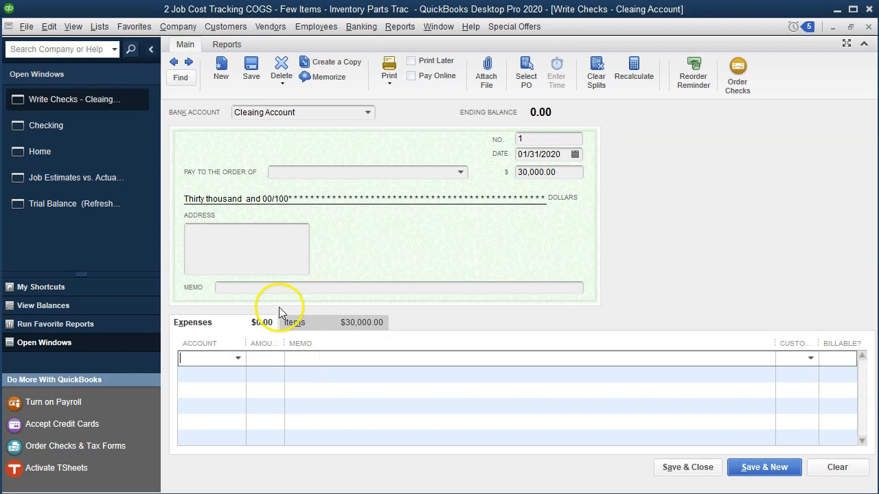
type("a")
key("Up")
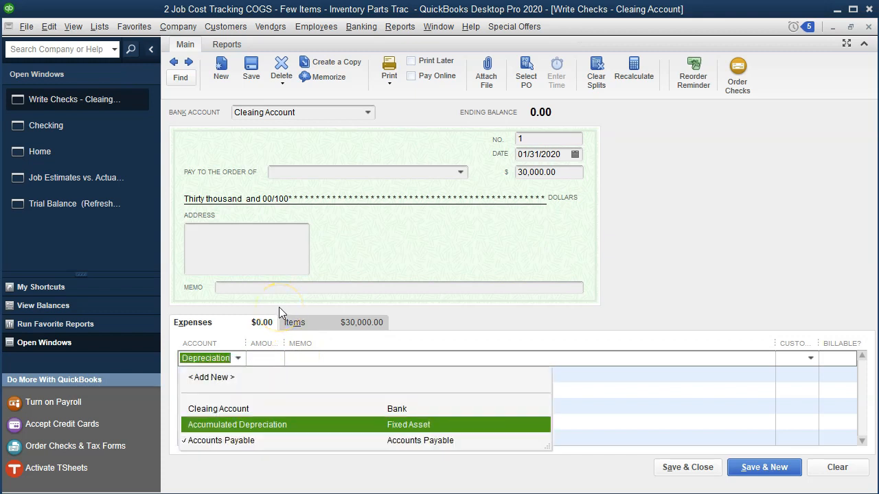
key("Tab")
left_click_drag(245, 346, 306, 344)
Widen the amount column and set the Accumulated Depreciation line's amount to -30,000
left_click(399, 358)
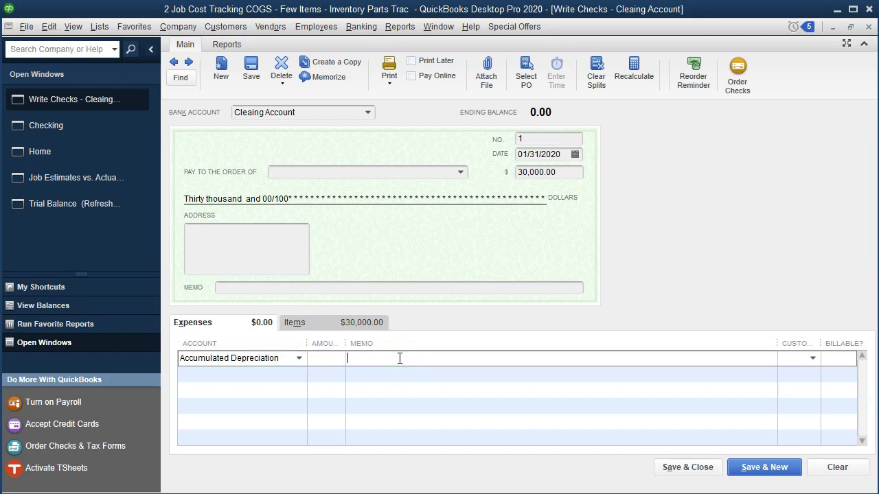
key("Tab")
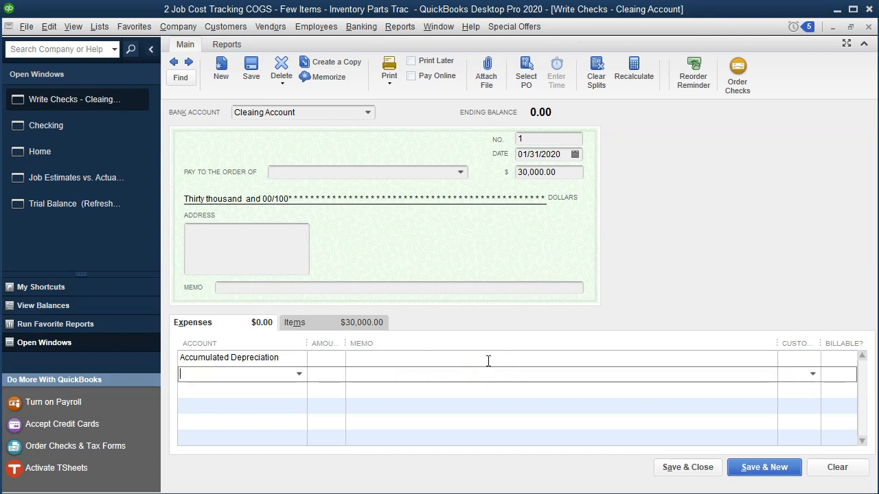
left_click(333, 360)
left_click_drag(346, 344, 373, 343)
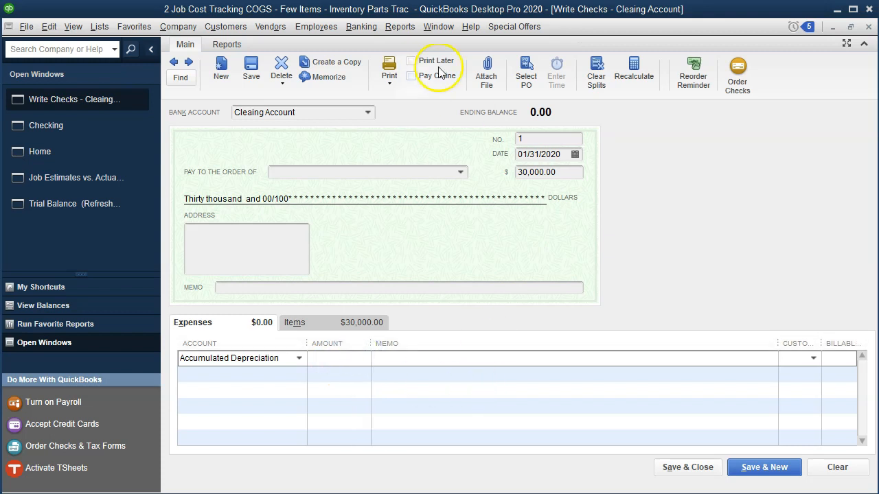
type("-30000")
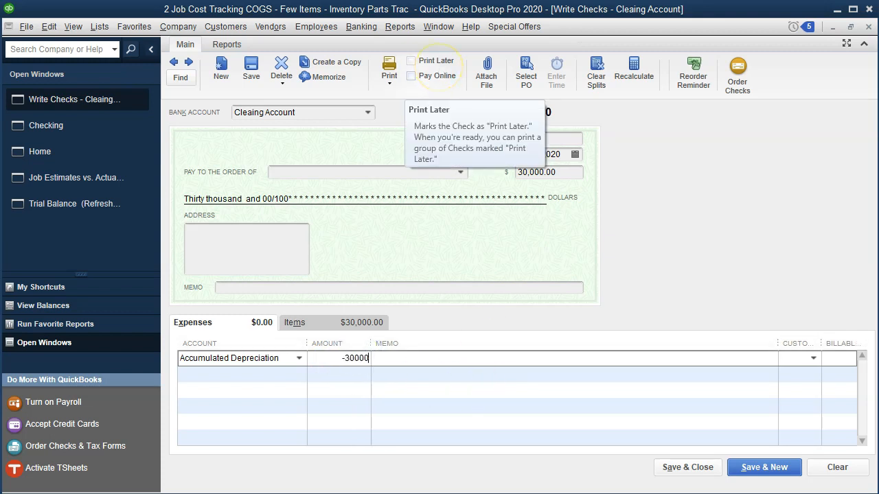
key("Tab")
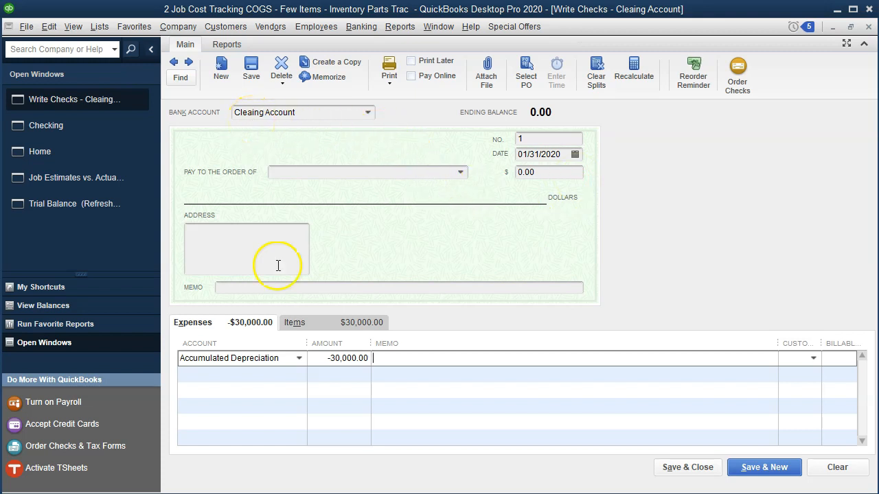
Review the check's item and expense lines, then save and close it, accepting the future date
left_click(290, 322)
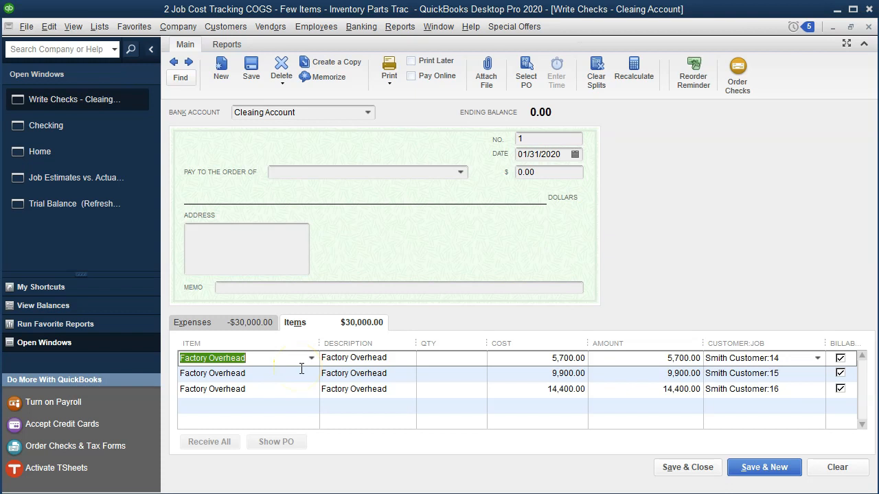
left_click(249, 326)
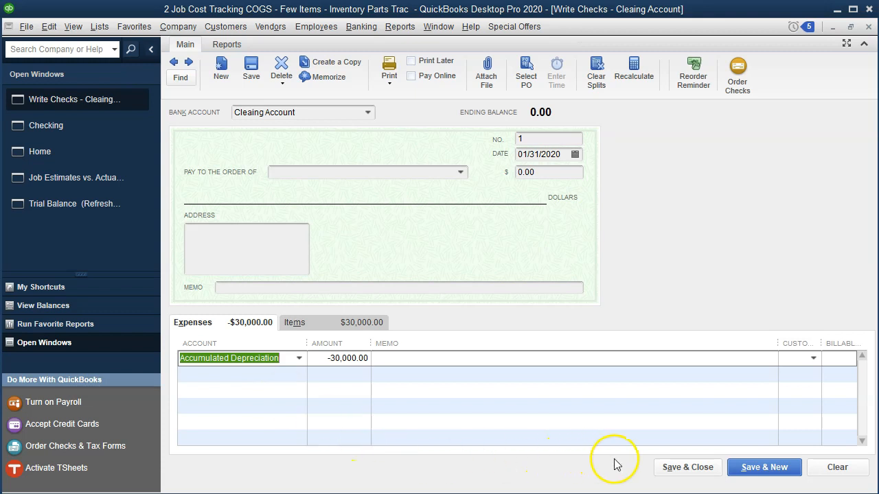
left_click(665, 469)
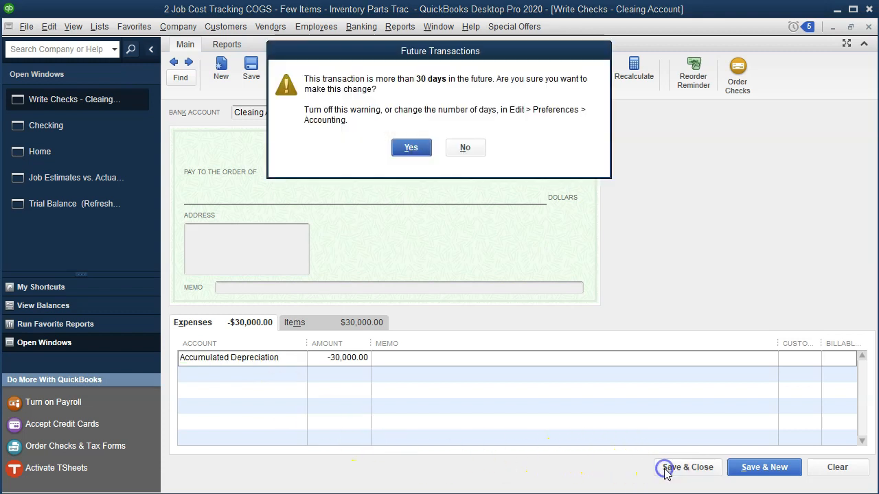
left_click(411, 149)
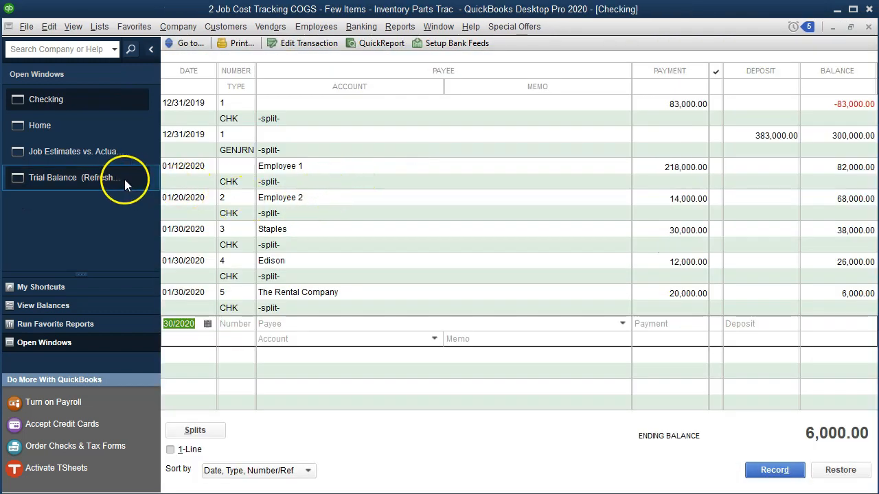
Drill from the trial balance's Cost of Goods Sold into its transactions and open Job 14's 01/31/2020 overhead check
left_click(71, 180)
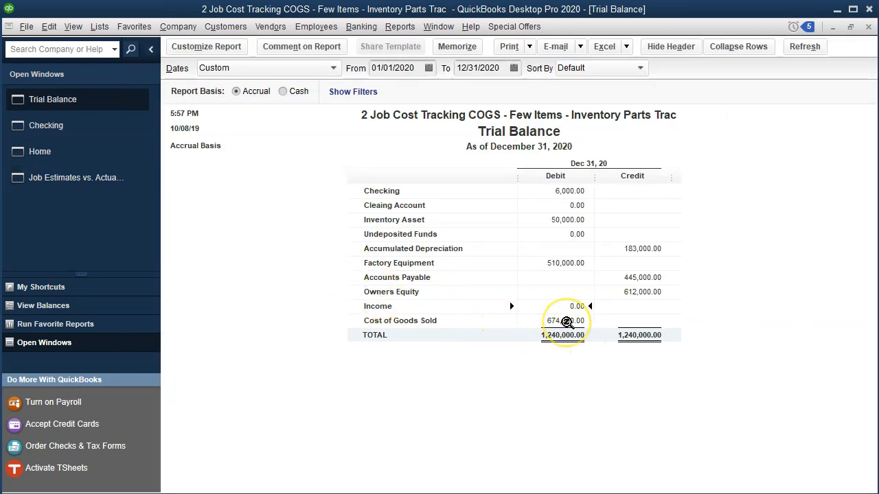
double_click(567, 322)
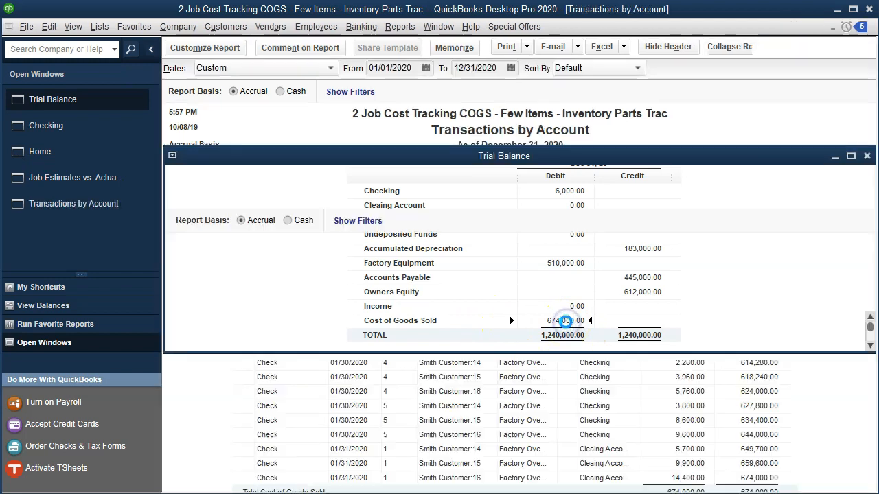
left_click(603, 416)
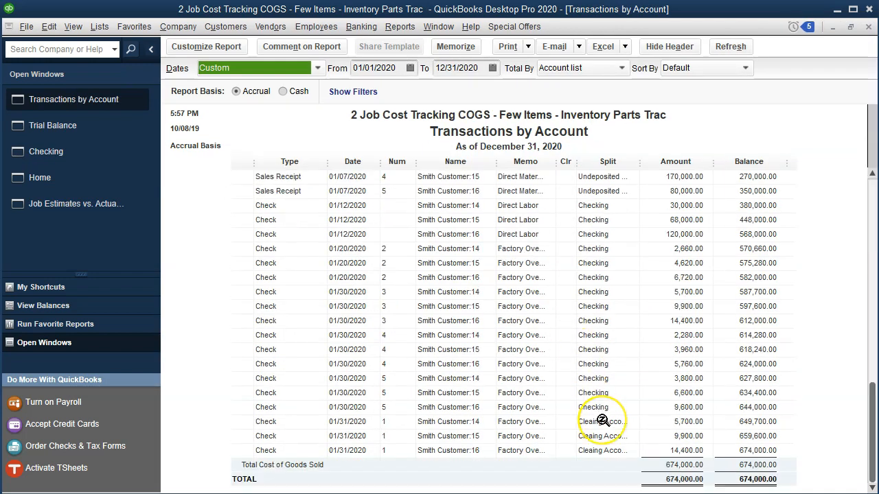
double_click(669, 424)
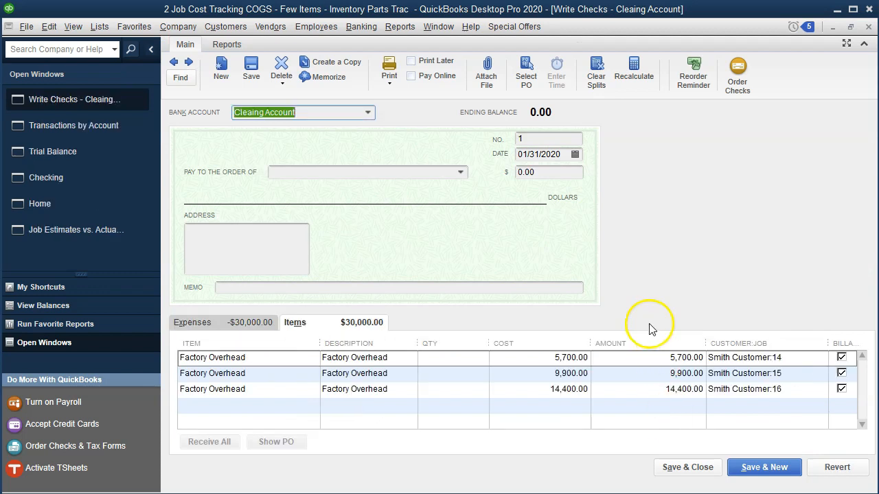
Close the overhead check and the Cost of Goods Sold transactions report, then compare the trial balance with the Excel worksheet
left_click(869, 27)
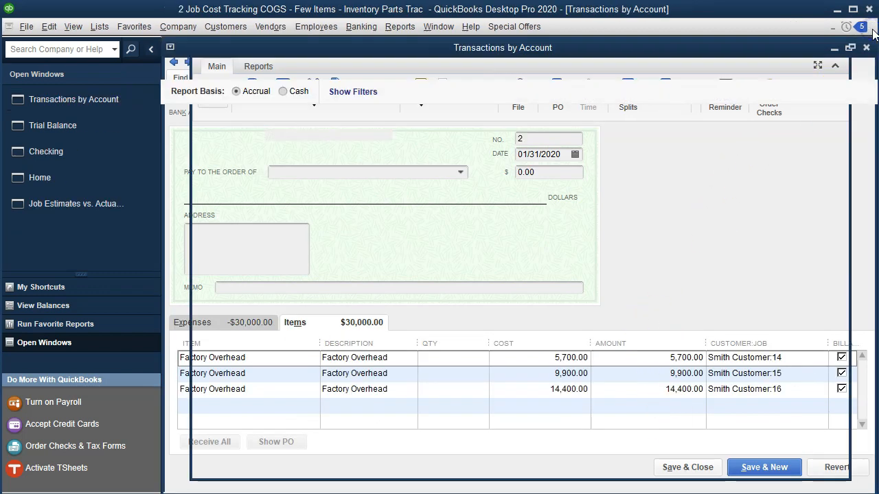
left_click(869, 28)
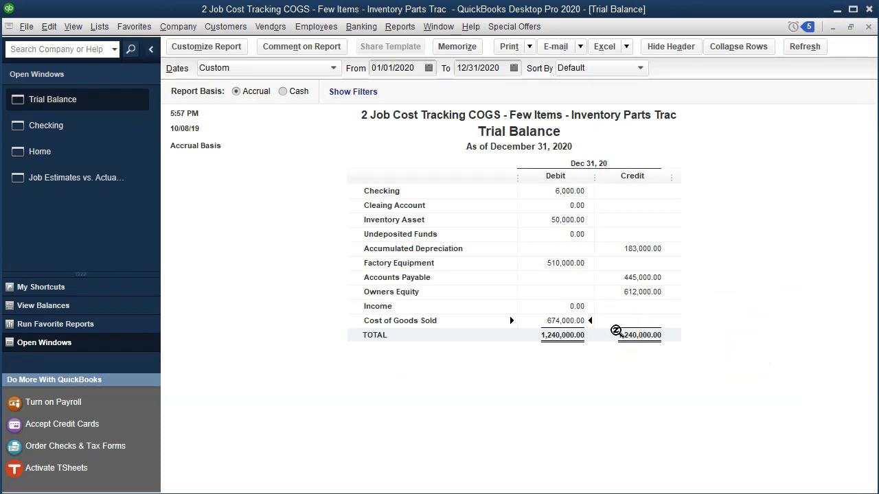
left_click(482, 491)
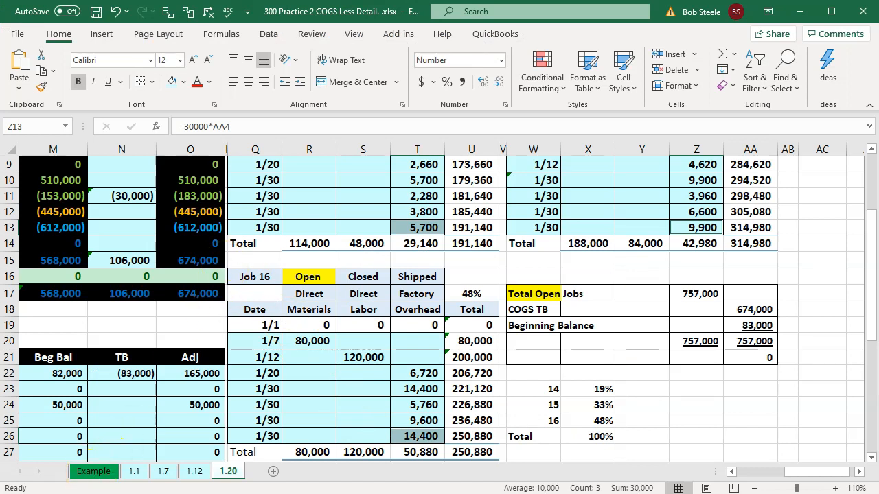
left_click(482, 491)
left_click(481, 492)
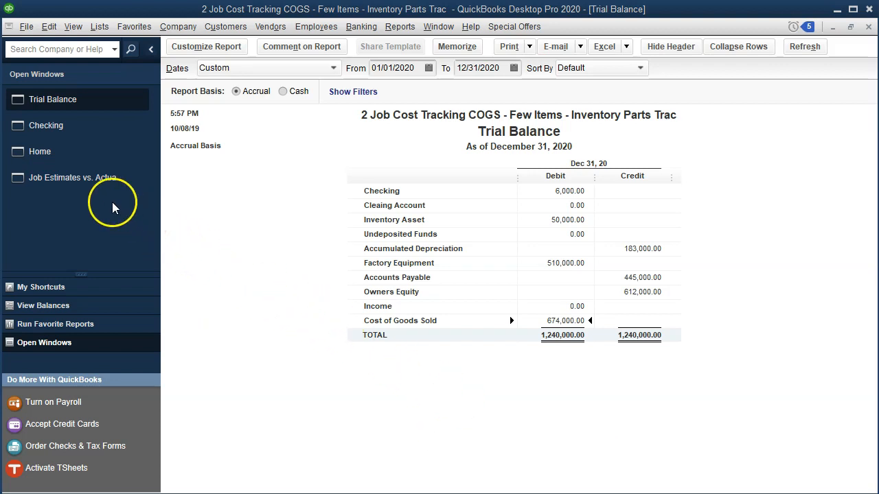
Compare the Job Estimates vs. Actuals Summary with the Excel reconciliation, inspecting the Total Open Jobs and Beginning Balance formulas
left_click(90, 185)
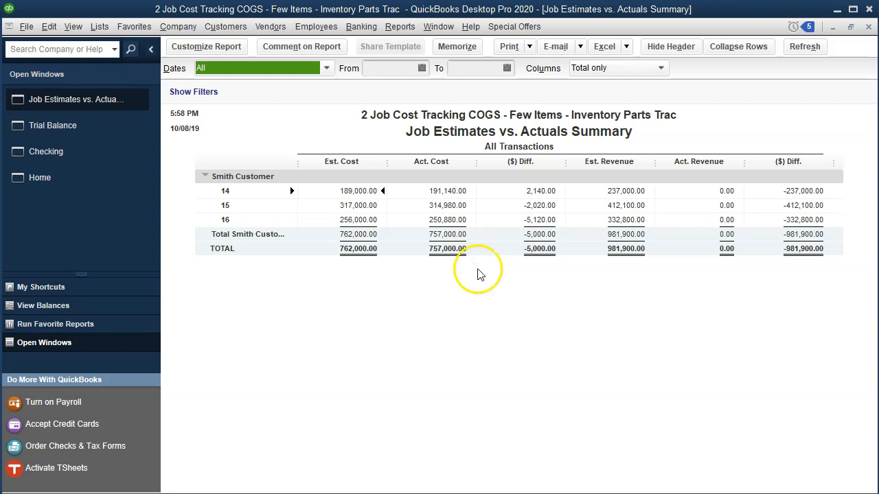
left_click(481, 485)
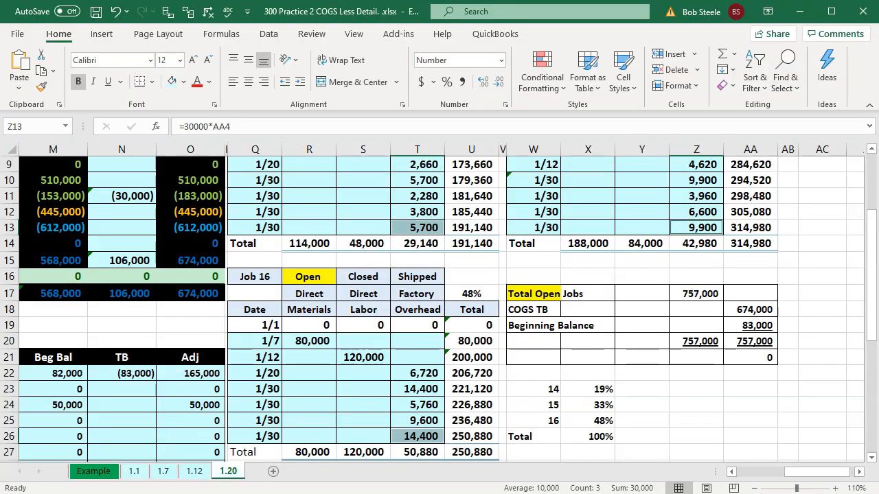
double_click(702, 294)
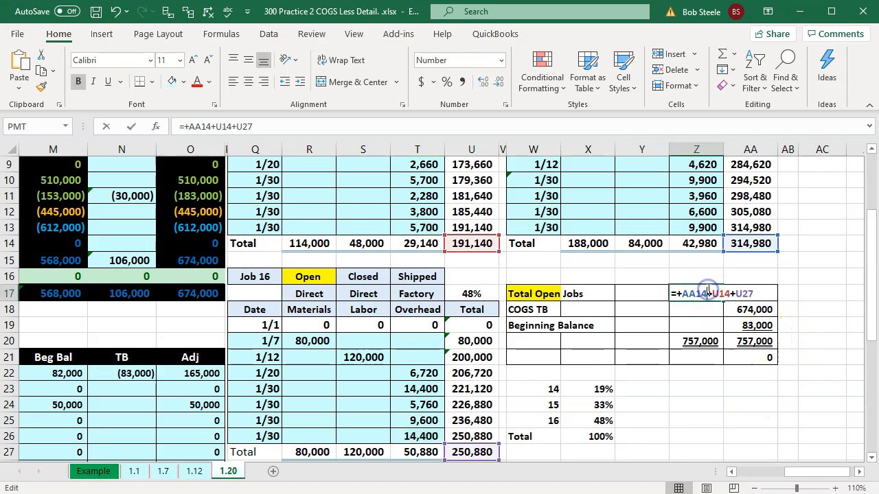
key("Return")
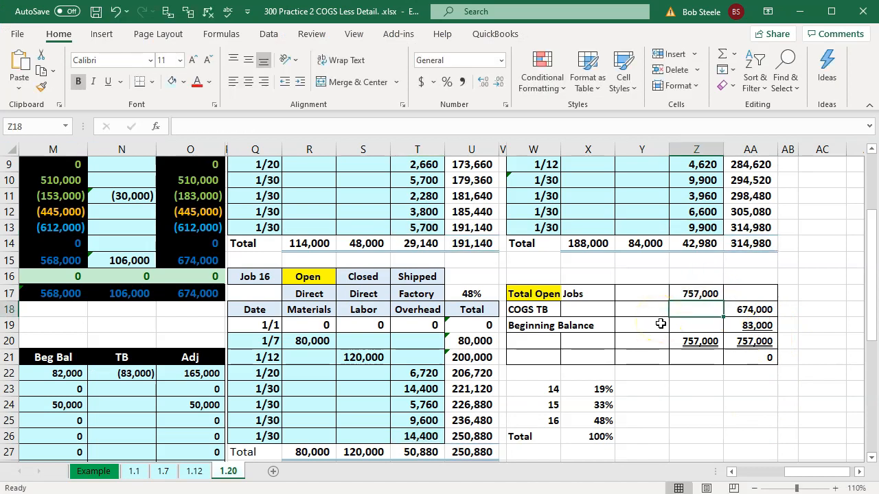
left_click(745, 326)
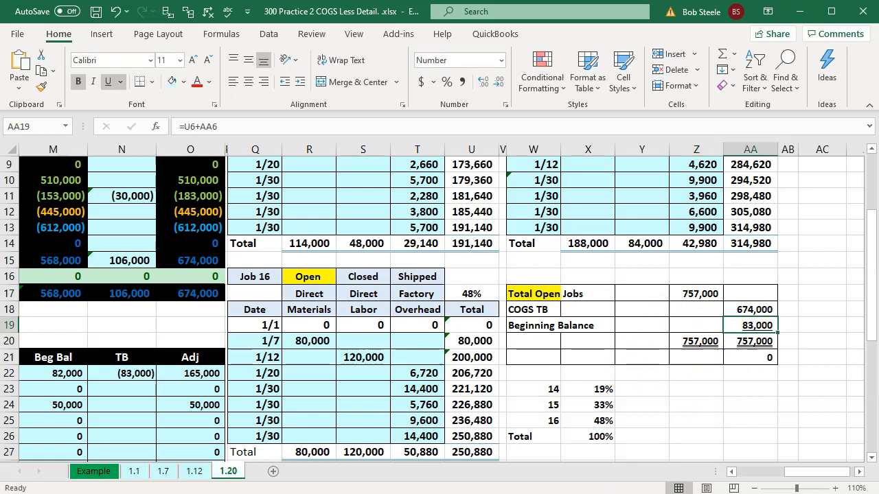
Return to the QuickBooks job summary and enter its actual cost total, 757,000, in the calculator
key("alt+Tab")
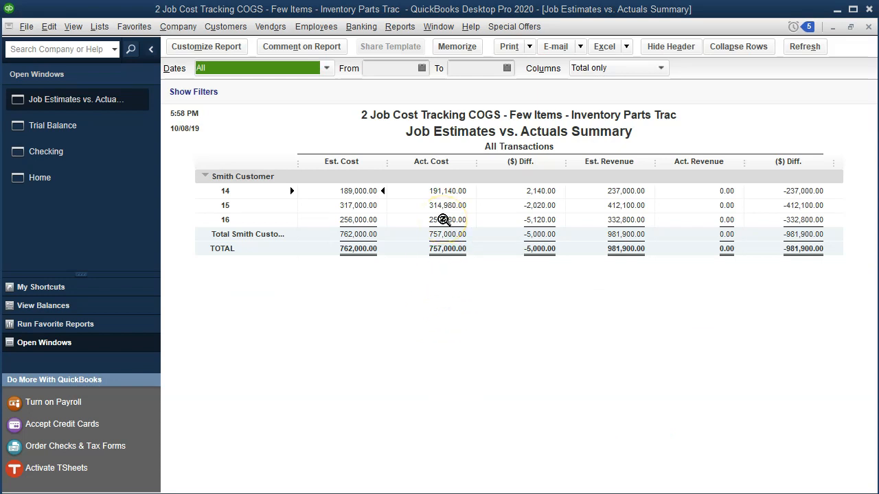
left_click_drag(878, 74, 681, 74)
type("757,000")
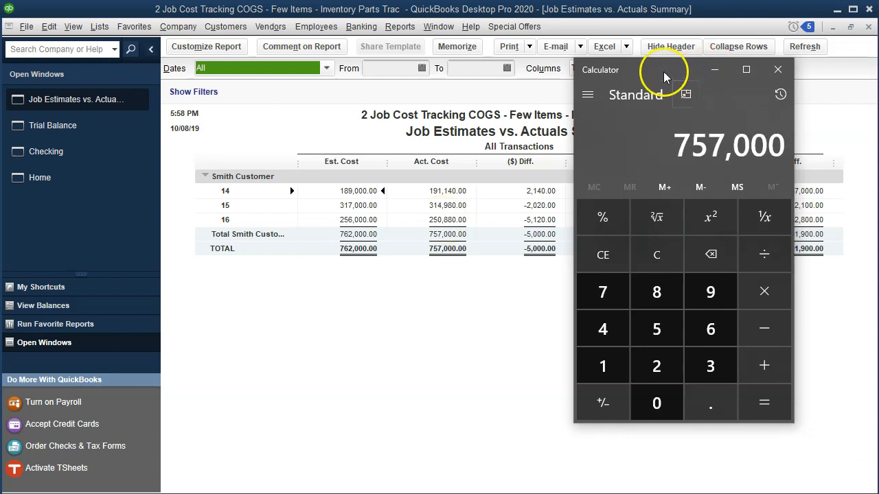
left_click(763, 91)
Set the Job Estimates vs. Actuals Summary date range from 12/31/2019 to 12/31/2019
left_click(388, 67)
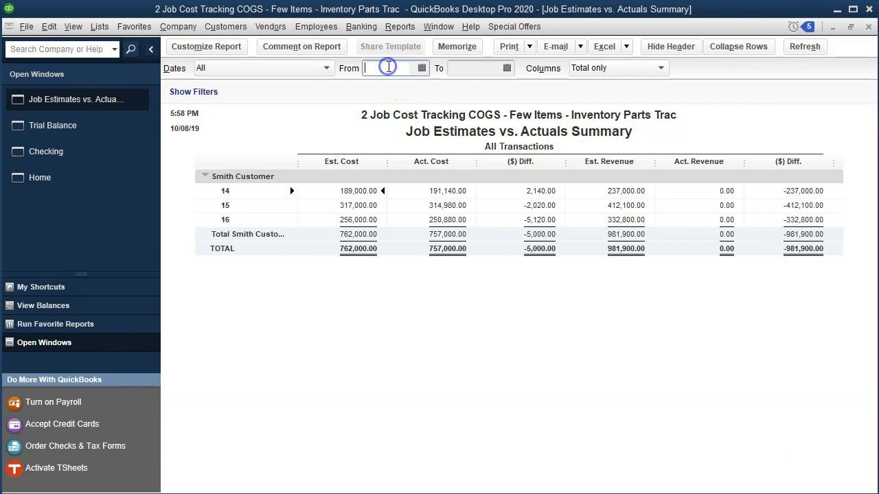
type("12312")
key("BackSpace")
type("19")
key("Tab")
type("12/31/201")
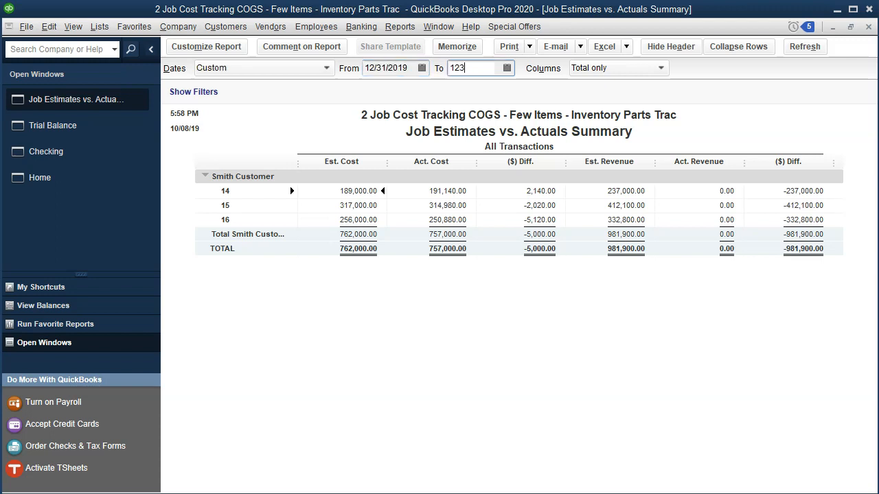
type("9")
key("Tab")
Subtract the beginning balance of 83,000 from 757,000 in the calculator, then return to the trial balance to compare Cost of Goods Sold
left_click_drag(878, 89, 595, 92)
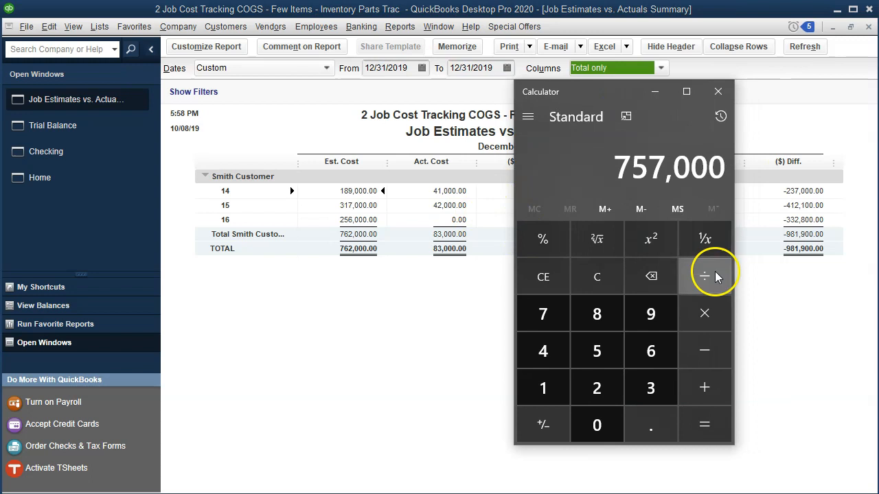
left_click(711, 348)
type("83")
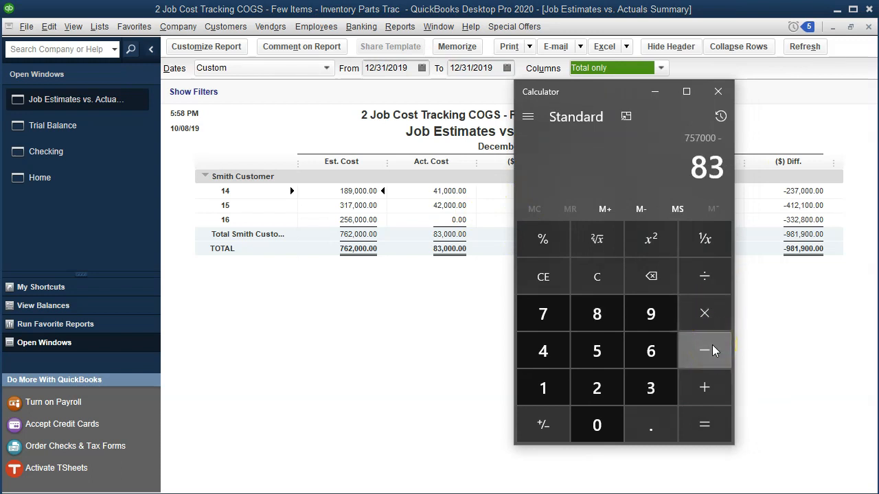
type(",000")
key("Return")
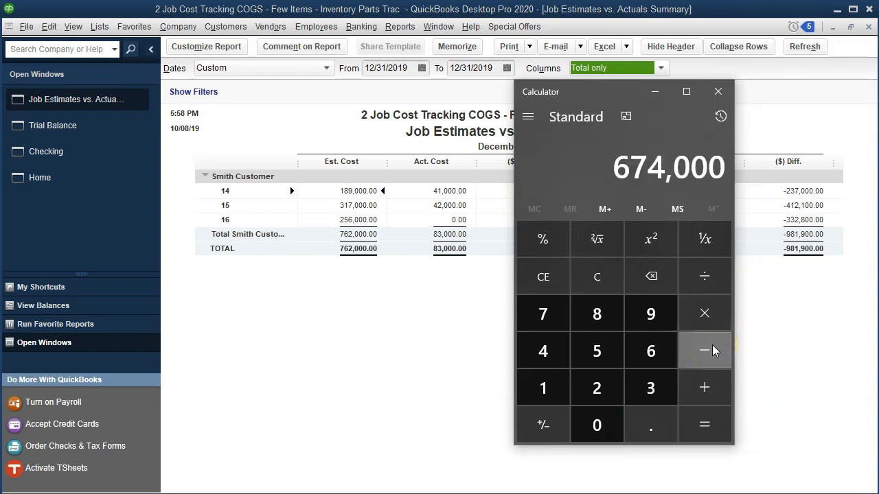
left_click_drag(597, 92, 878, 302)
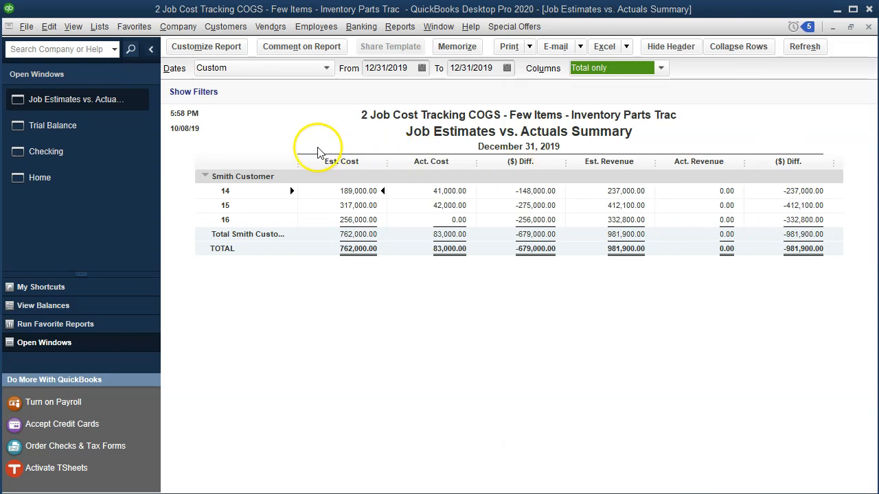
left_click(92, 140)
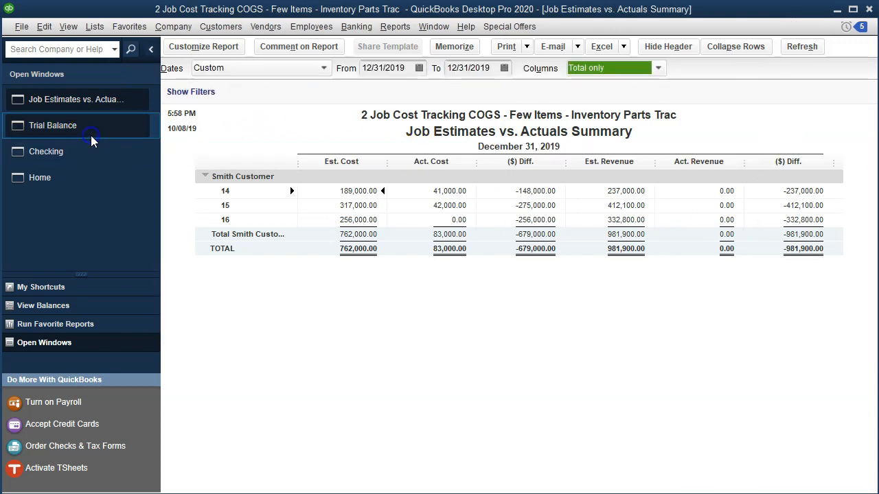